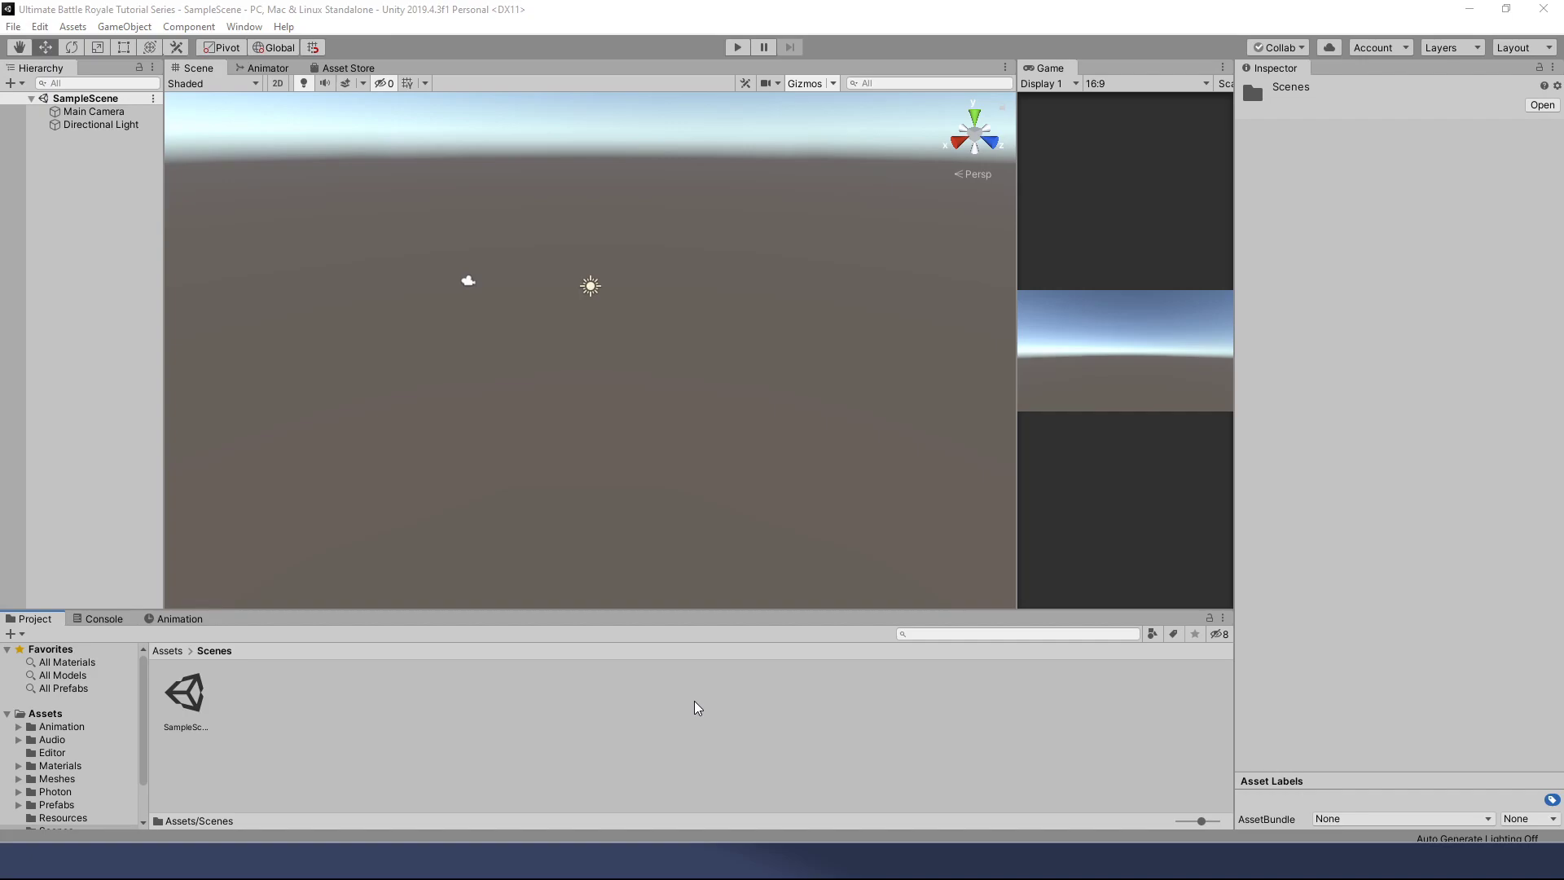
# Open the Asset Store with Ctrl+9, search 'PUN2' and open the PUN 2 - FREE card.
pyautogui.click(611, 693)
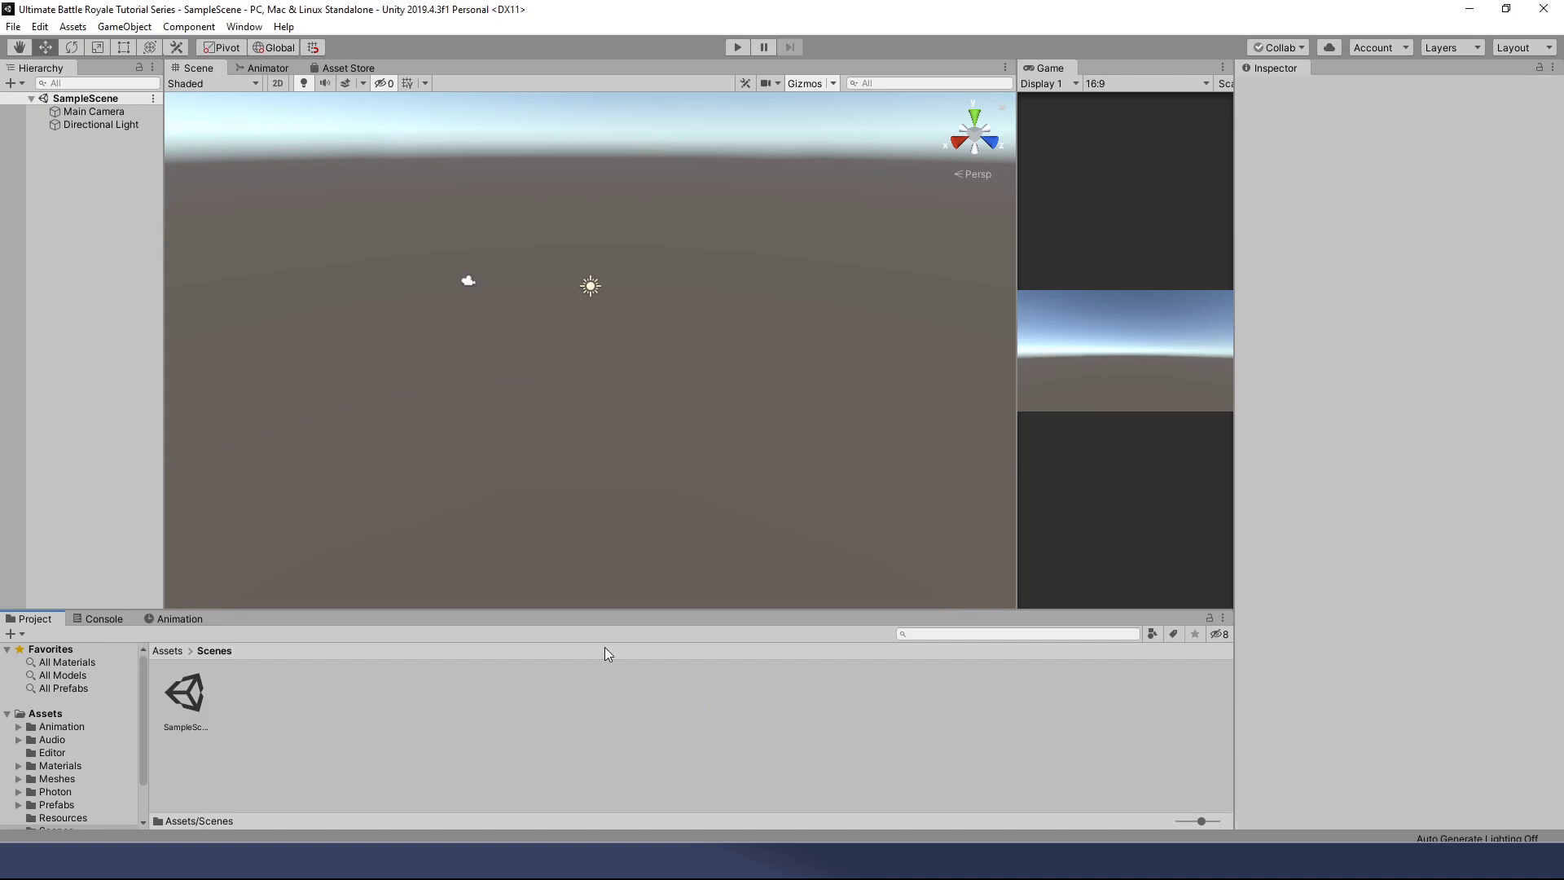
pyautogui.hotkey('ctrl', '9')
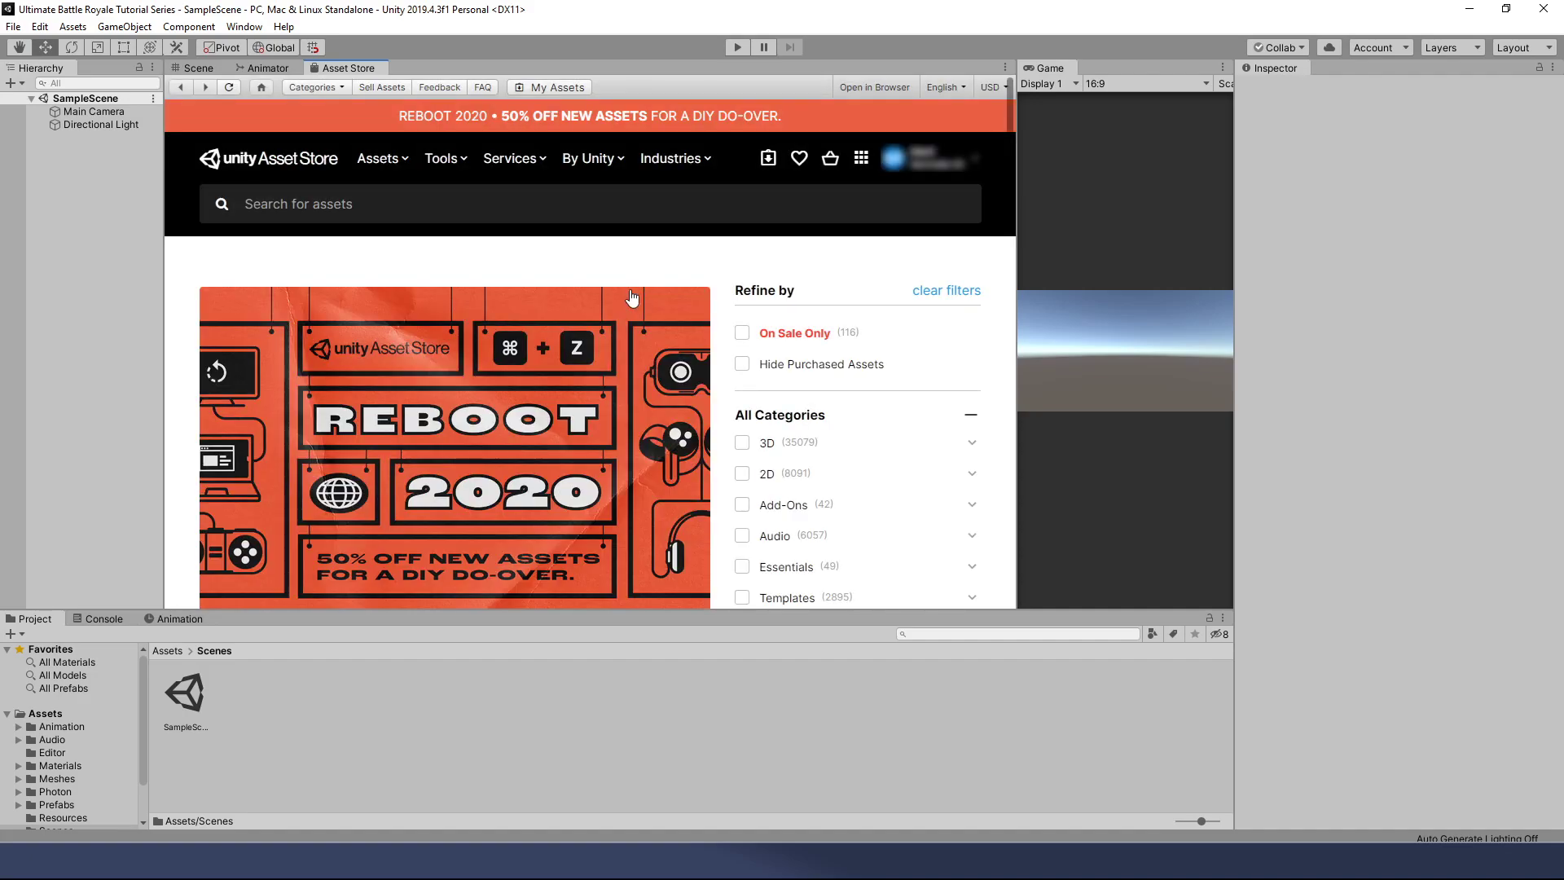
pyautogui.click(447, 217)
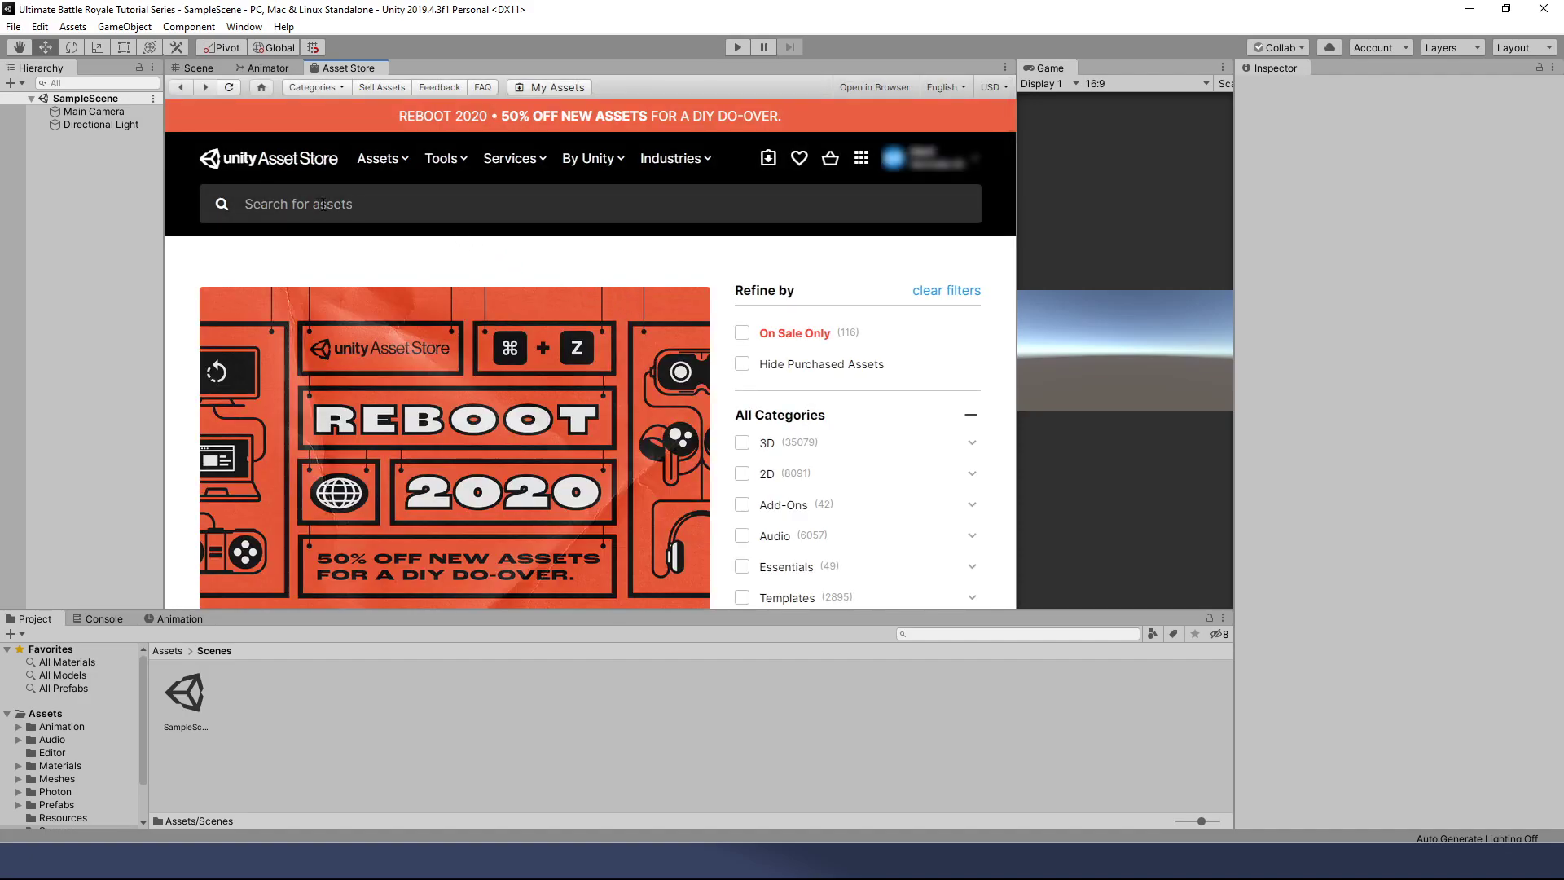
pyautogui.write('PUN2')
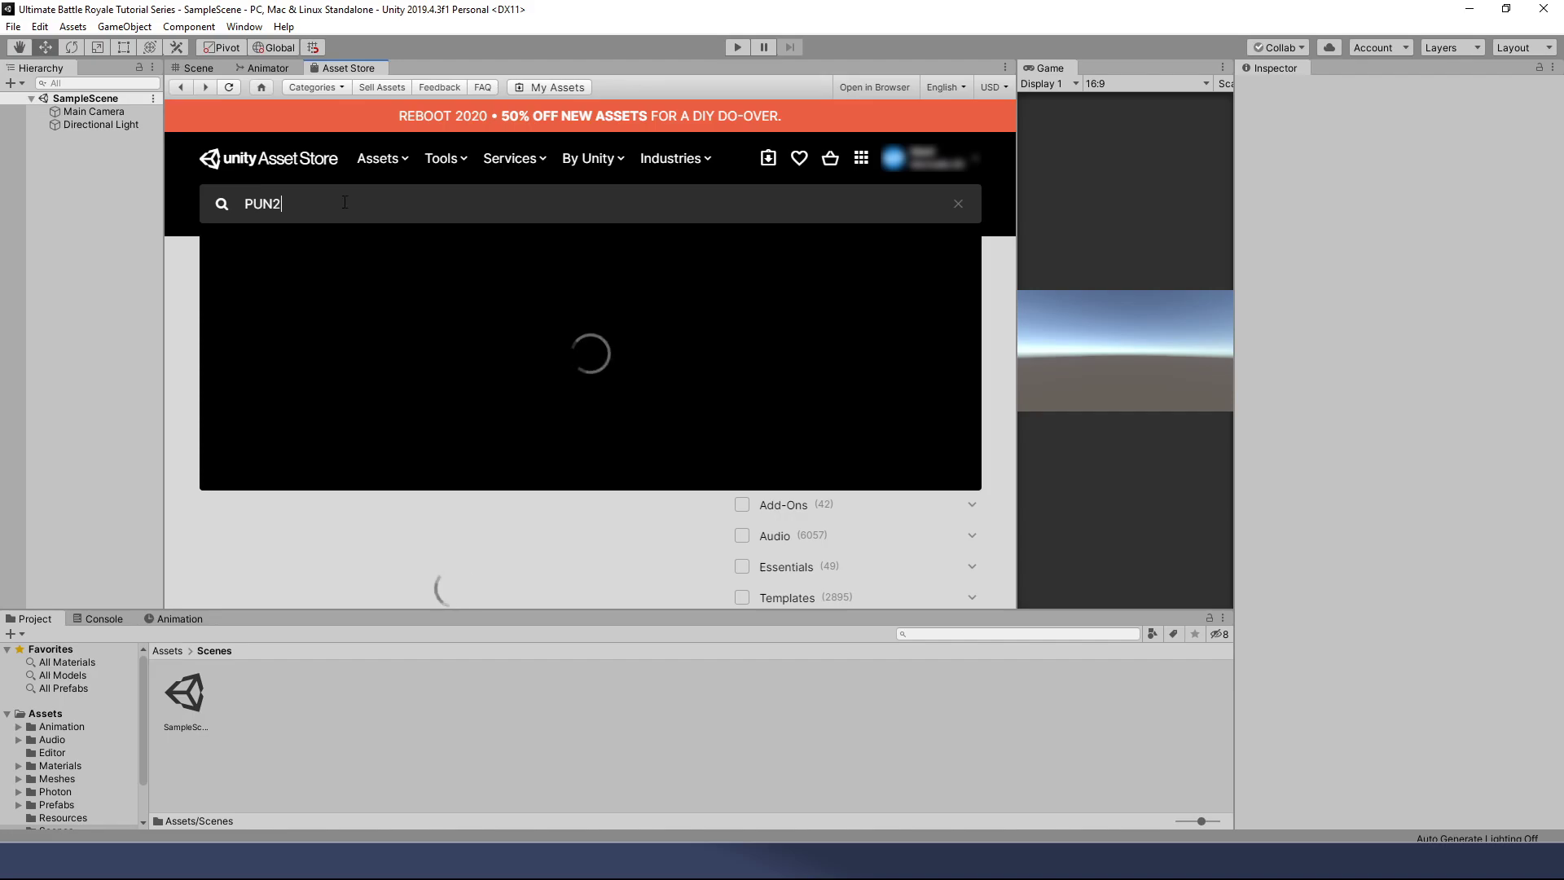
pyautogui.press('Return')
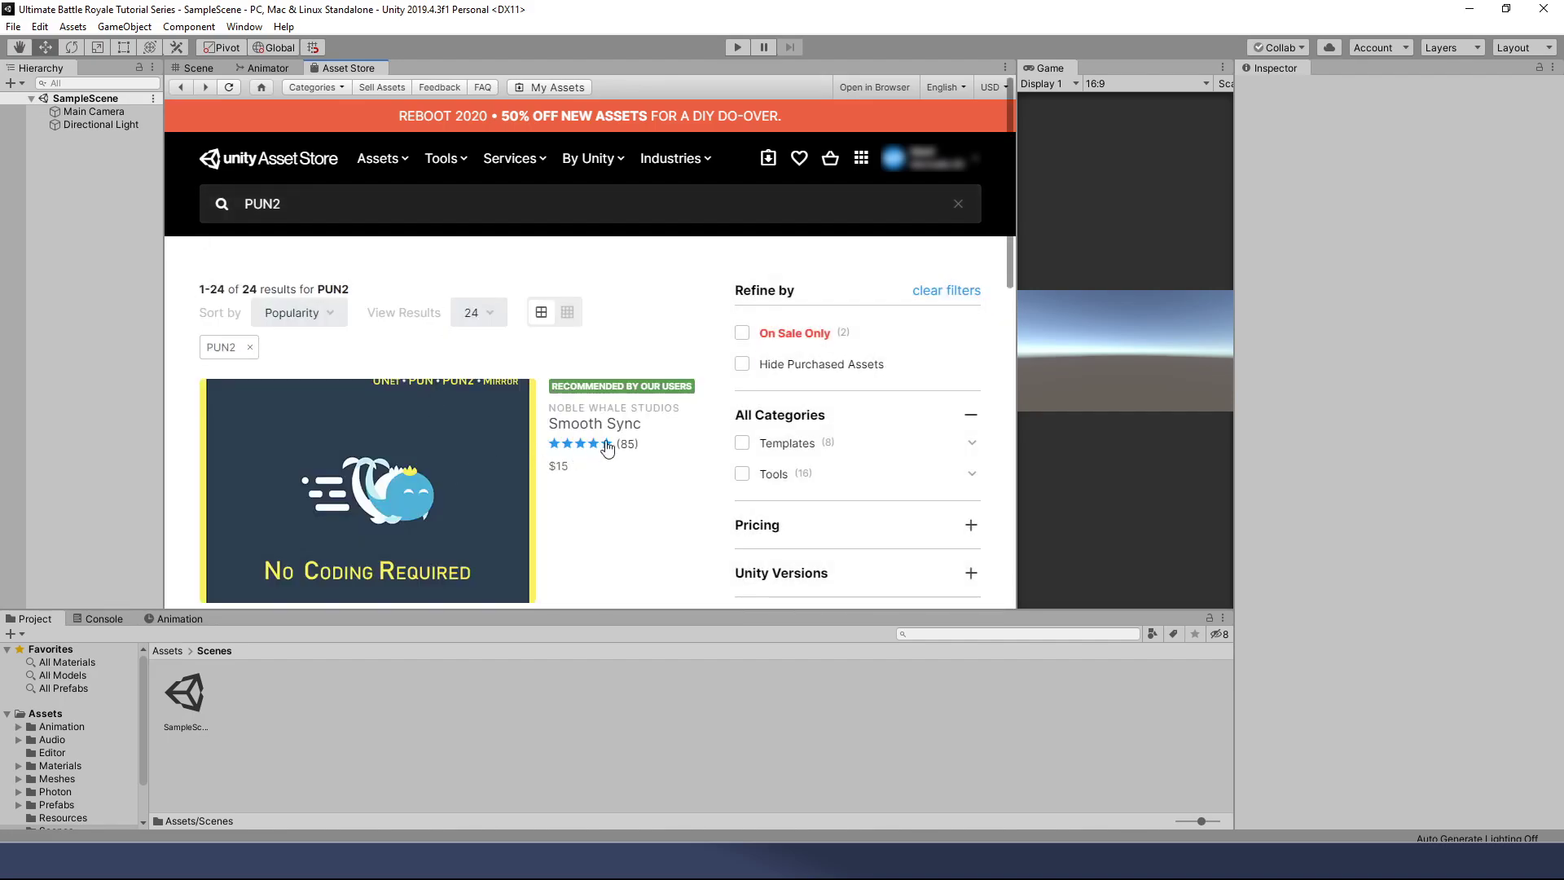
pyautogui.scroll(-10, 612, 462)
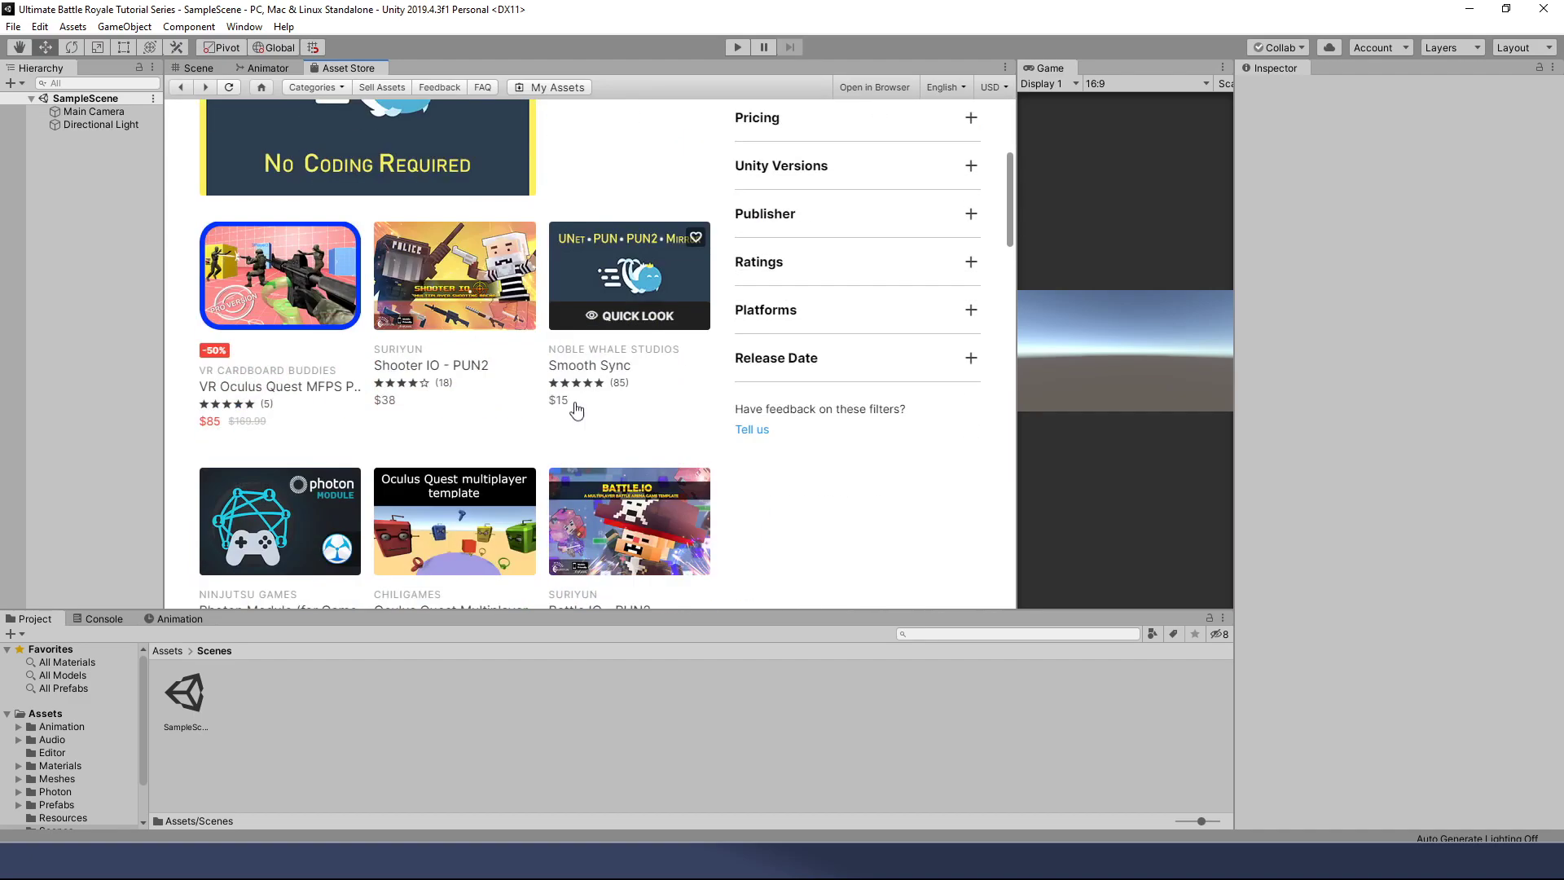
pyautogui.scroll(-2, 568, 399)
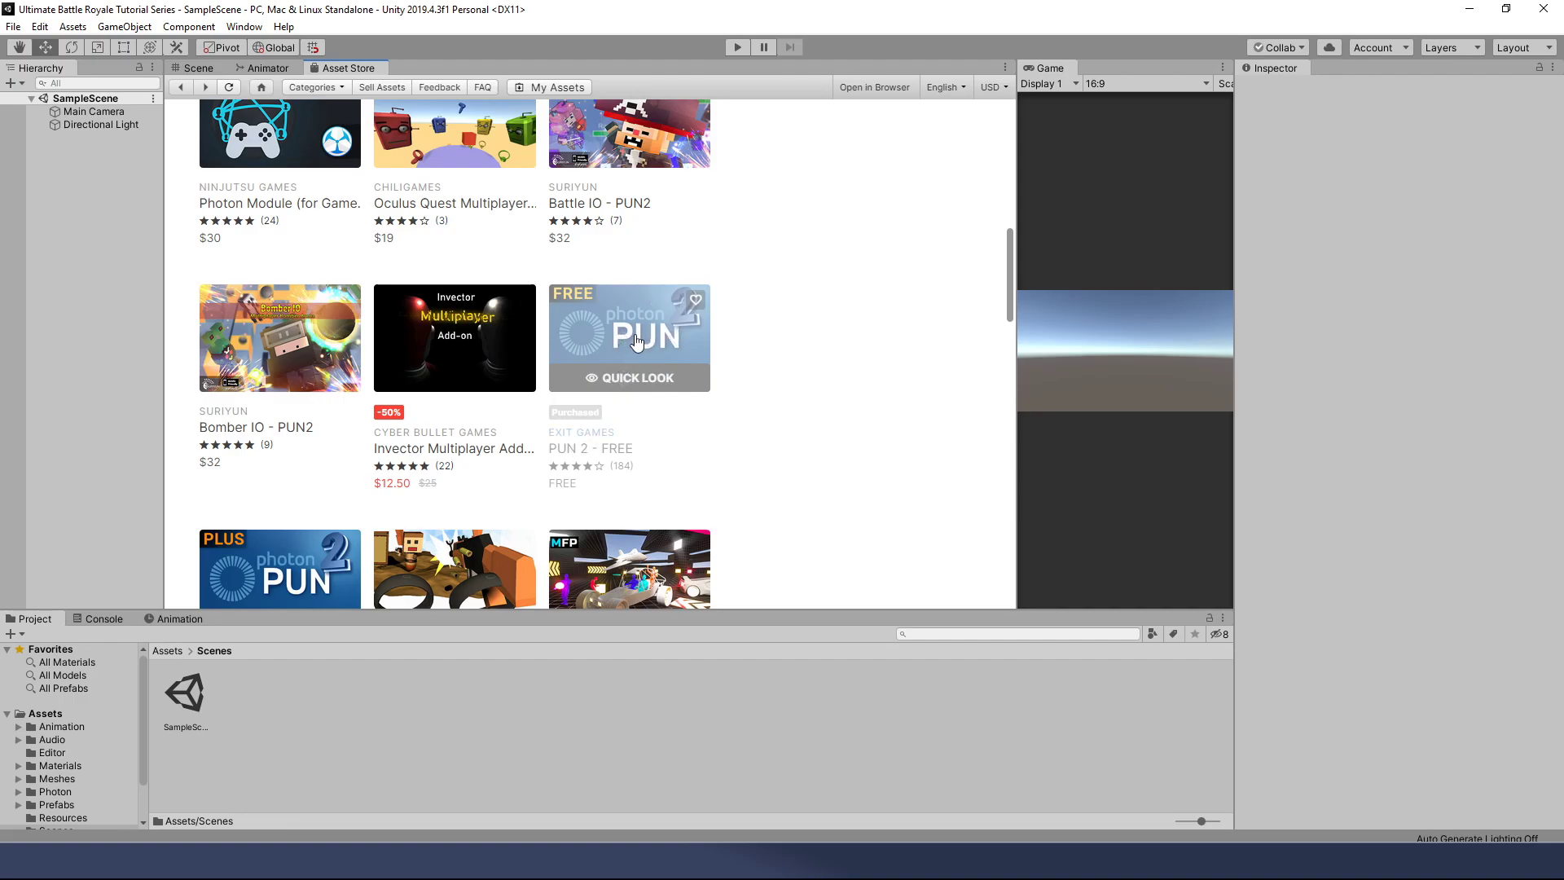
pyautogui.click(700, 434)
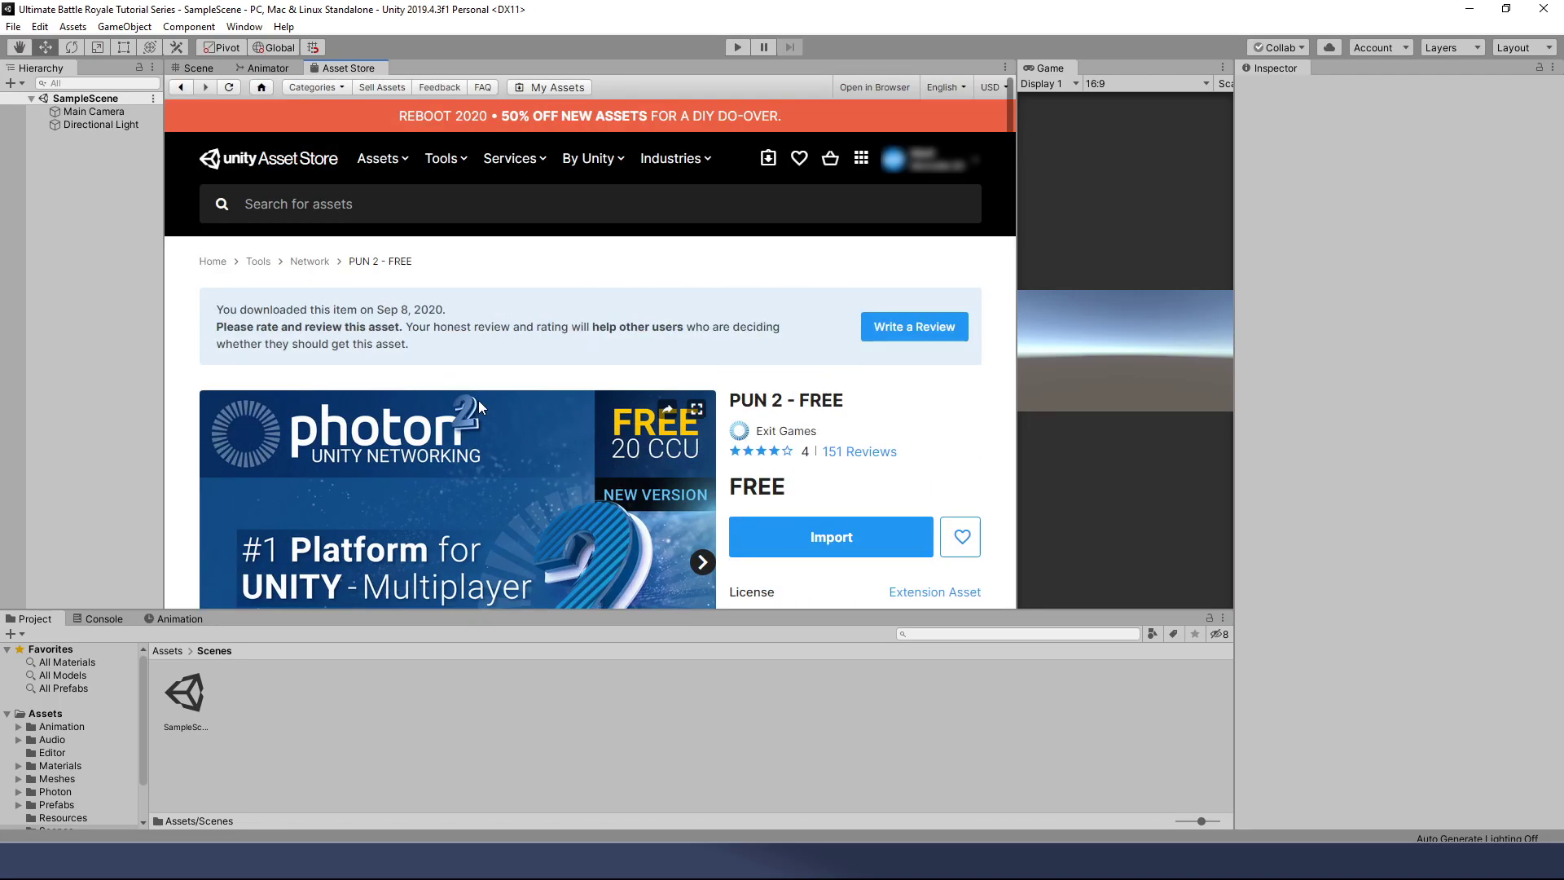
# Import every file of PUN 2 - FREE after reviewing its PhotonChat and Code folders.
pyautogui.scroll(-1, 457, 398)
pyautogui.scroll(-1, 457, 399)
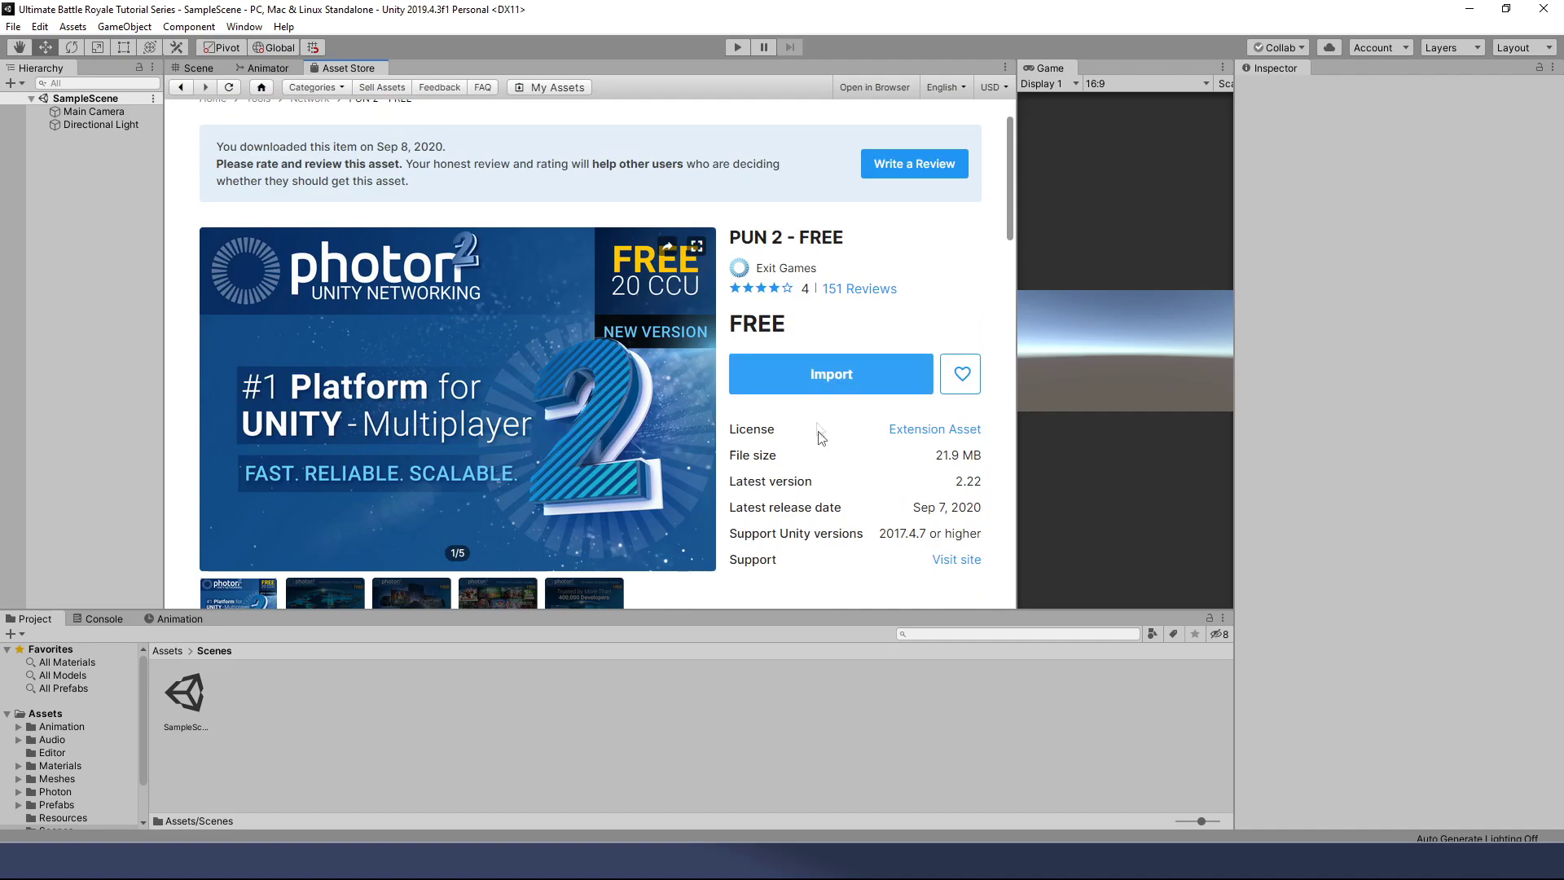
pyautogui.click(831, 383)
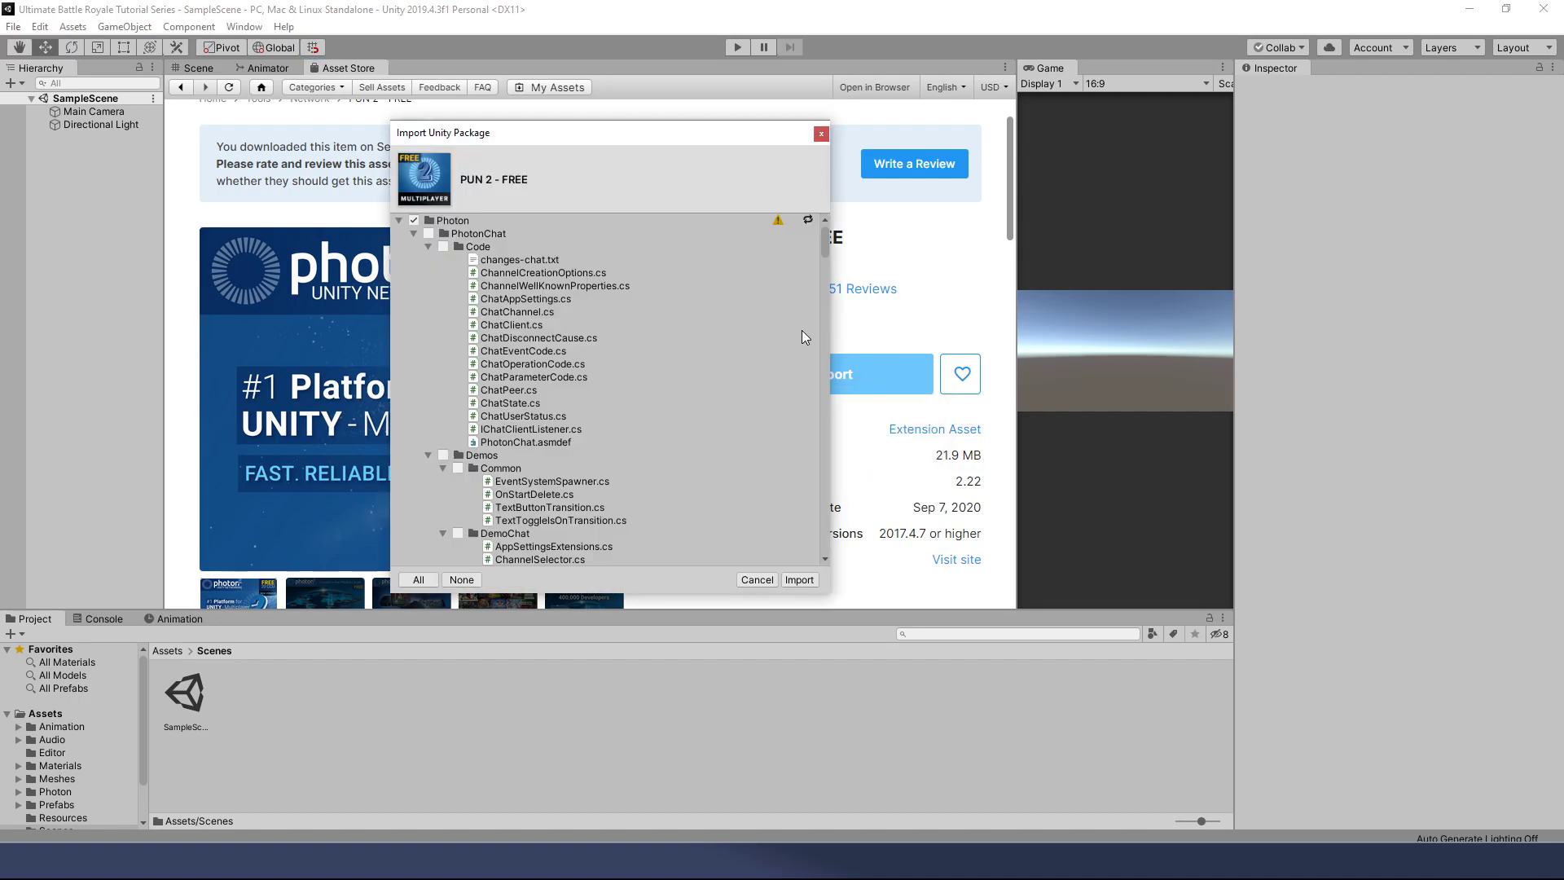
pyautogui.moveTo(653, 133); pyautogui.dragTo(719, 126)
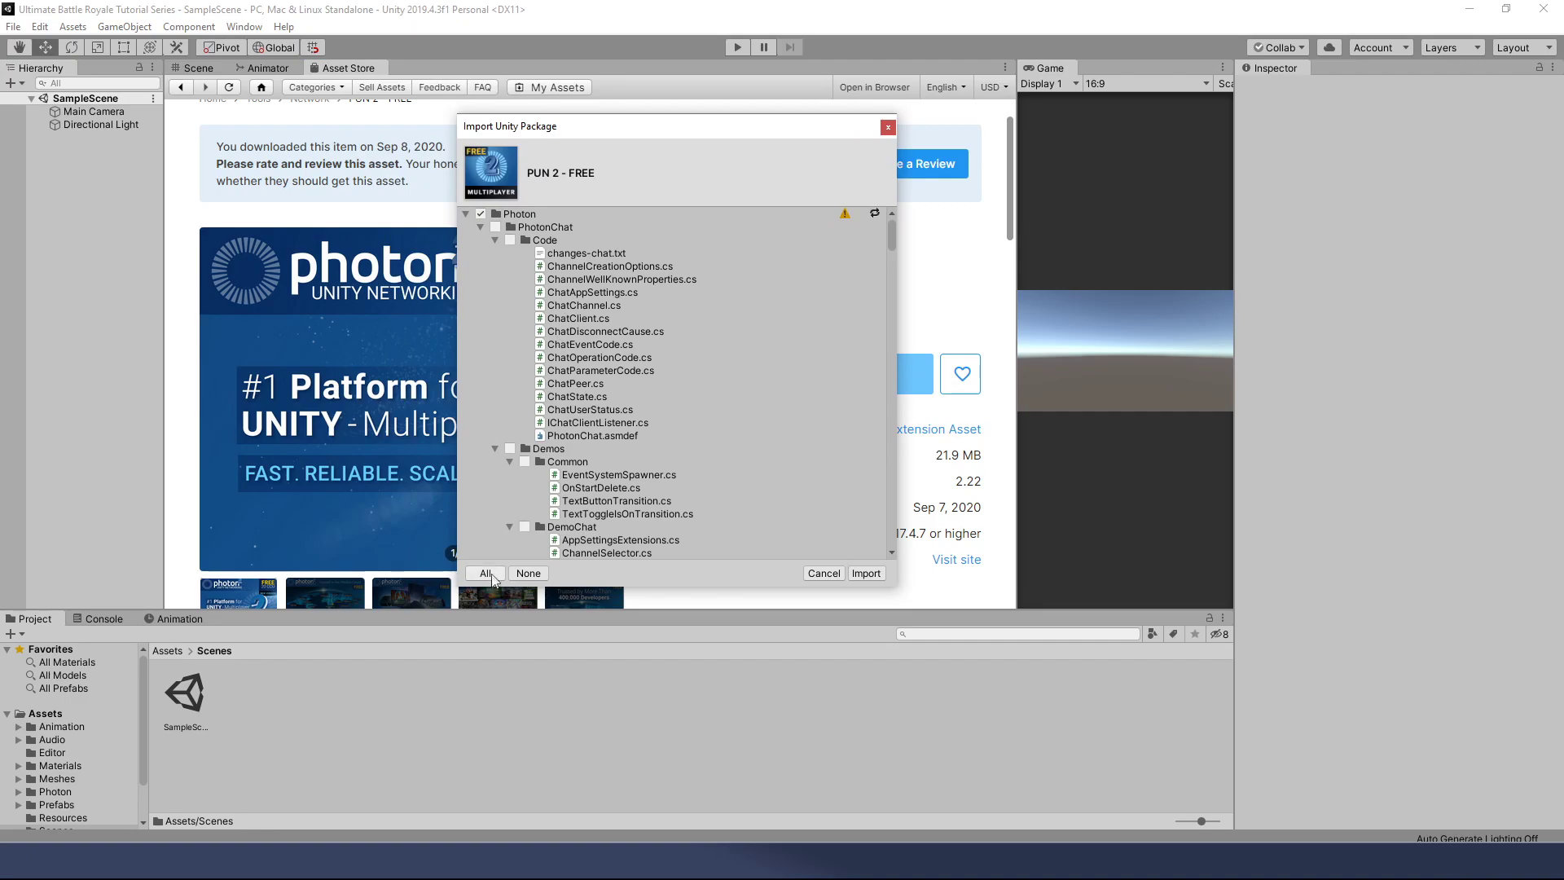
pyautogui.click(495, 223)
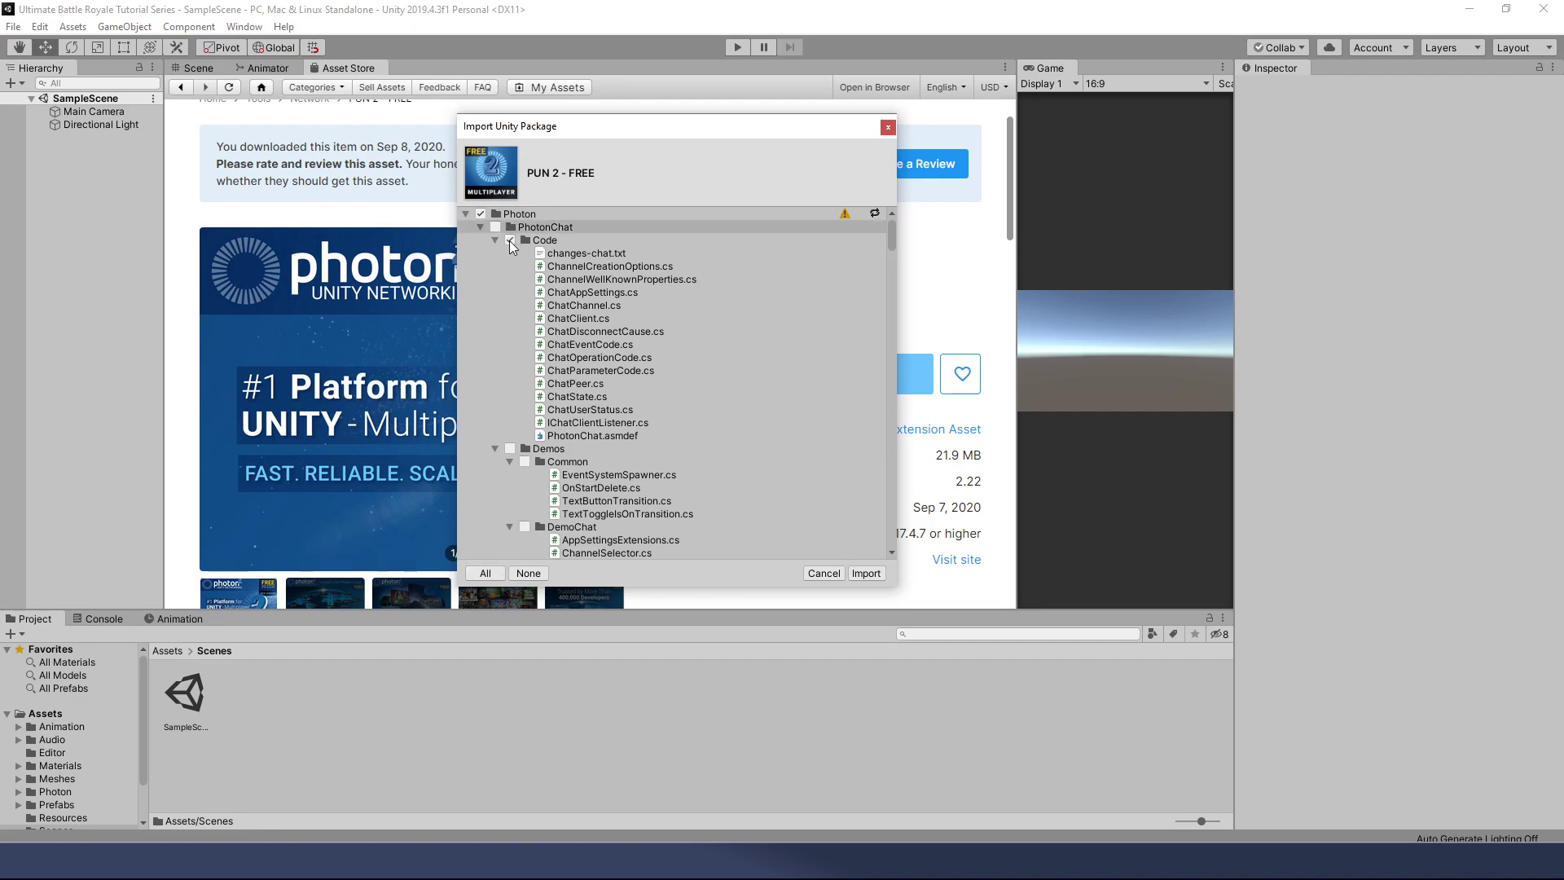
pyautogui.click(510, 242)
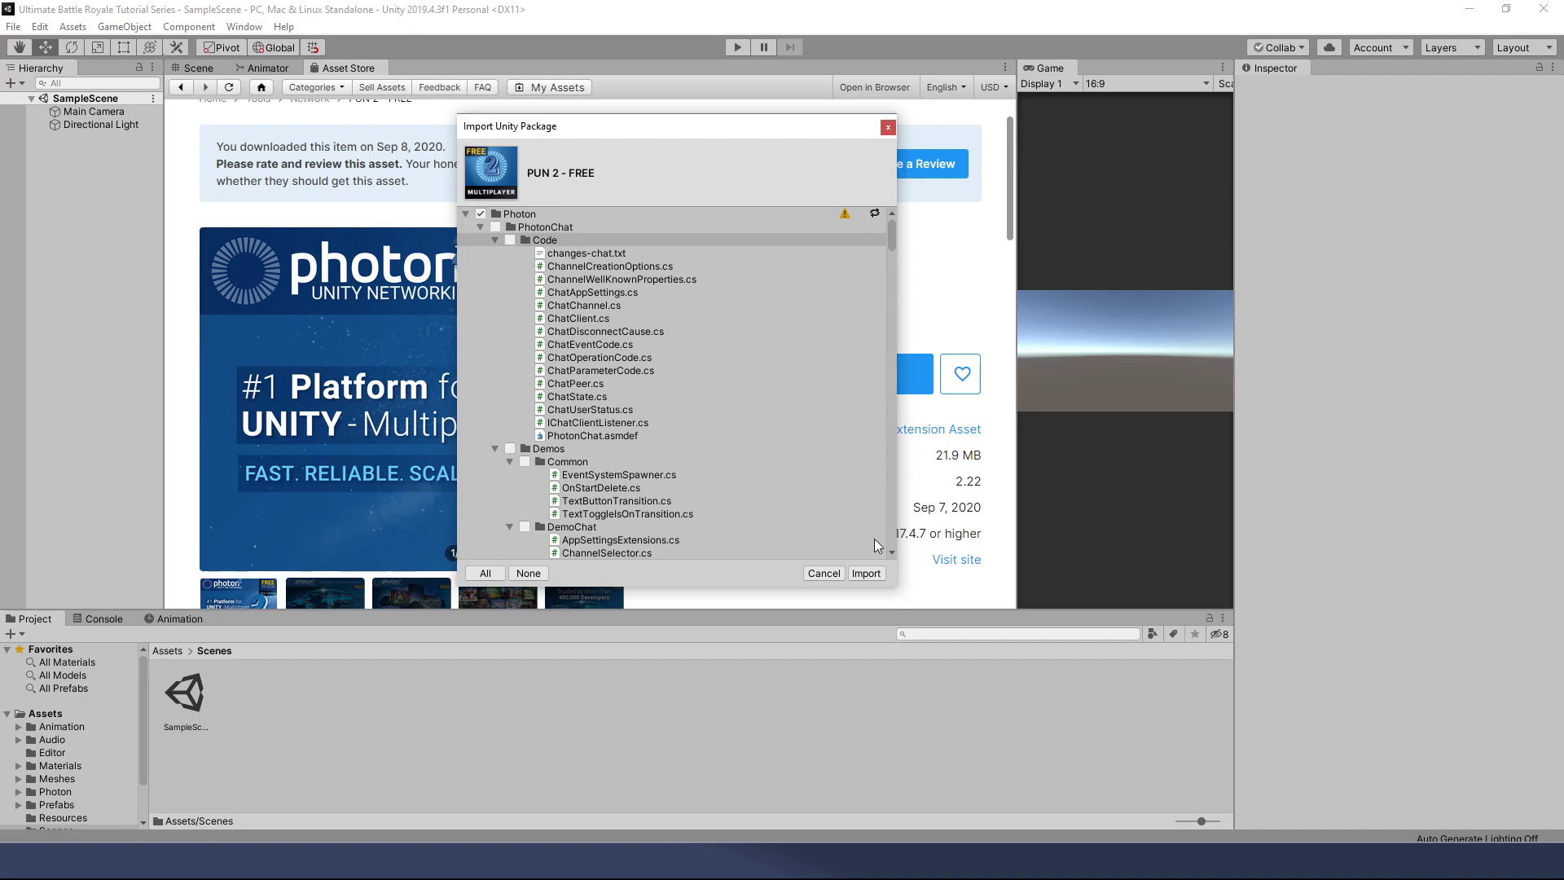
pyautogui.moveTo(893, 232)
pyautogui.mouseDown()
pyautogui.moveTo(886, 543)
pyautogui.moveTo(897, 217)
pyautogui.mouseUp()
pyautogui.click(865, 573)
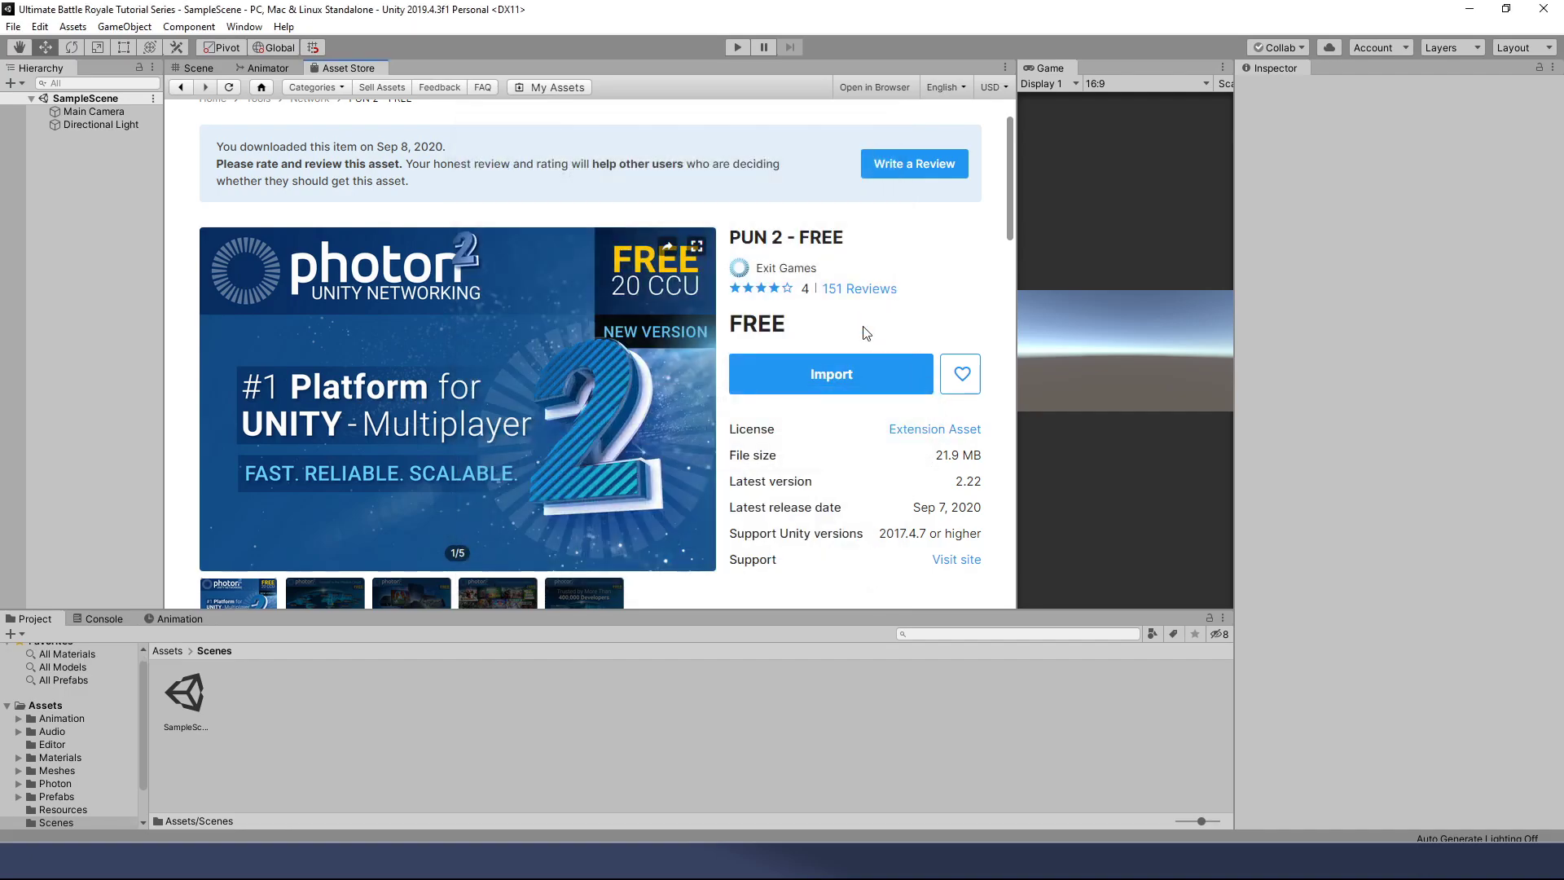
# Look inside the Photon folder, go back to the Assets root and return to the Scene view.
pyautogui.click(165, 651)
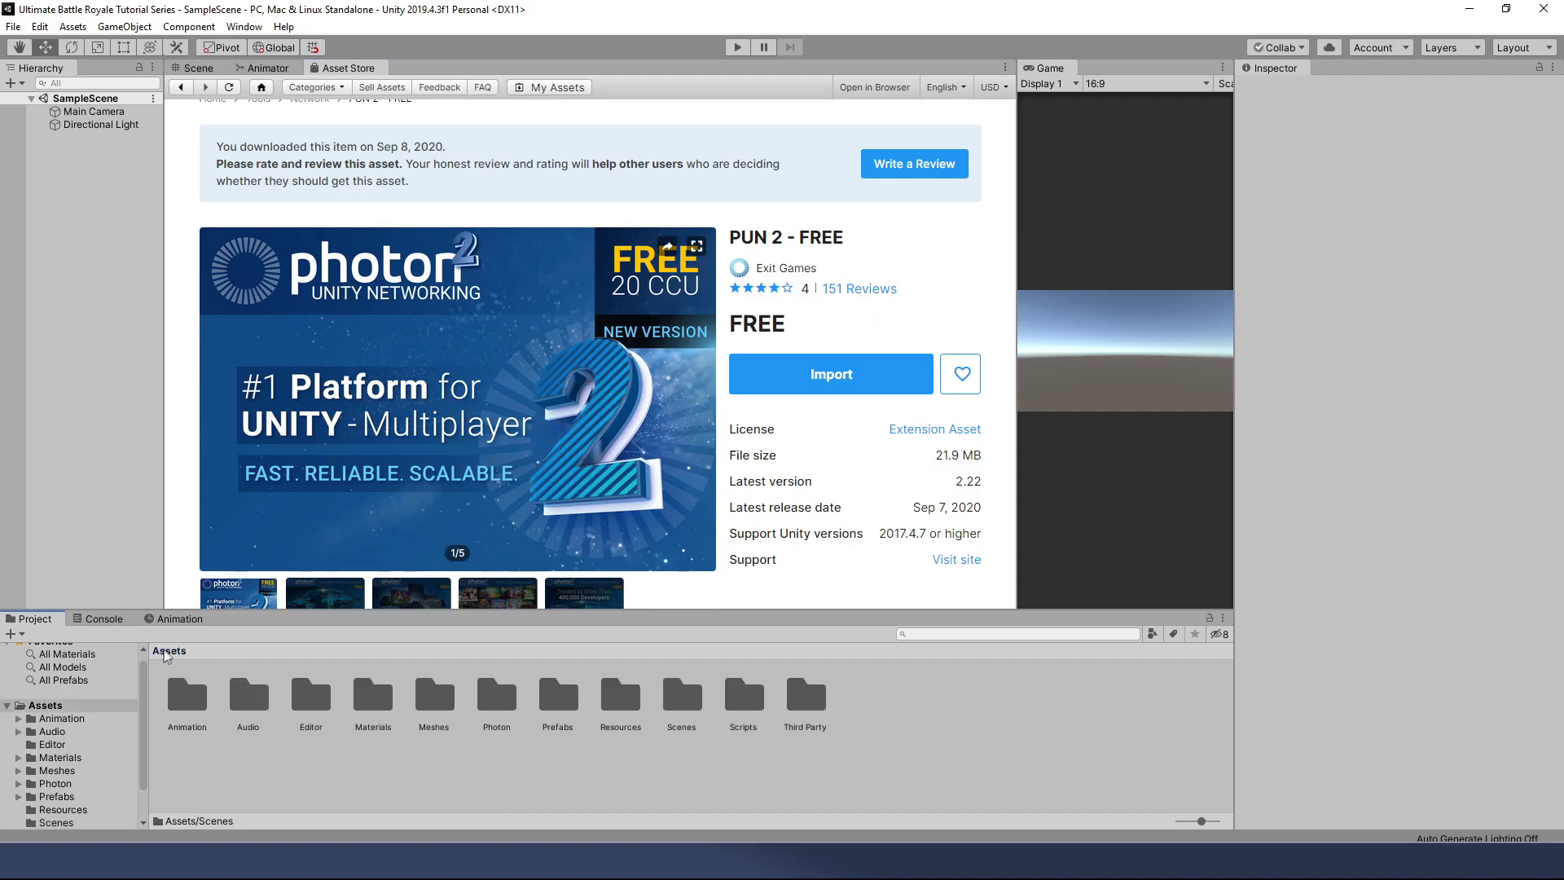
pyautogui.doubleClick(496, 696)
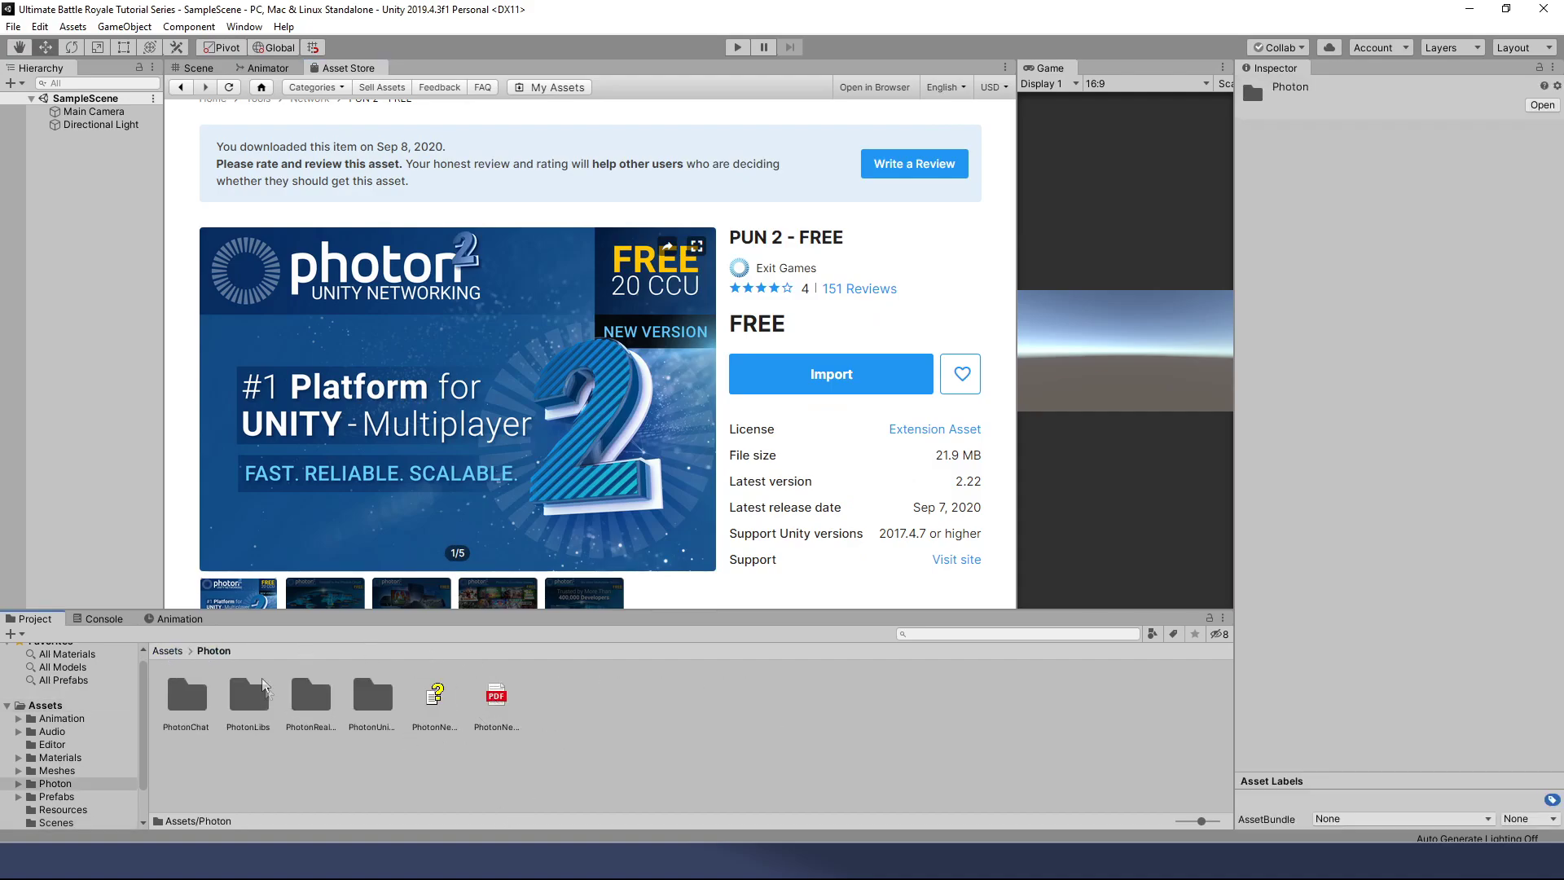
pyautogui.click(167, 650)
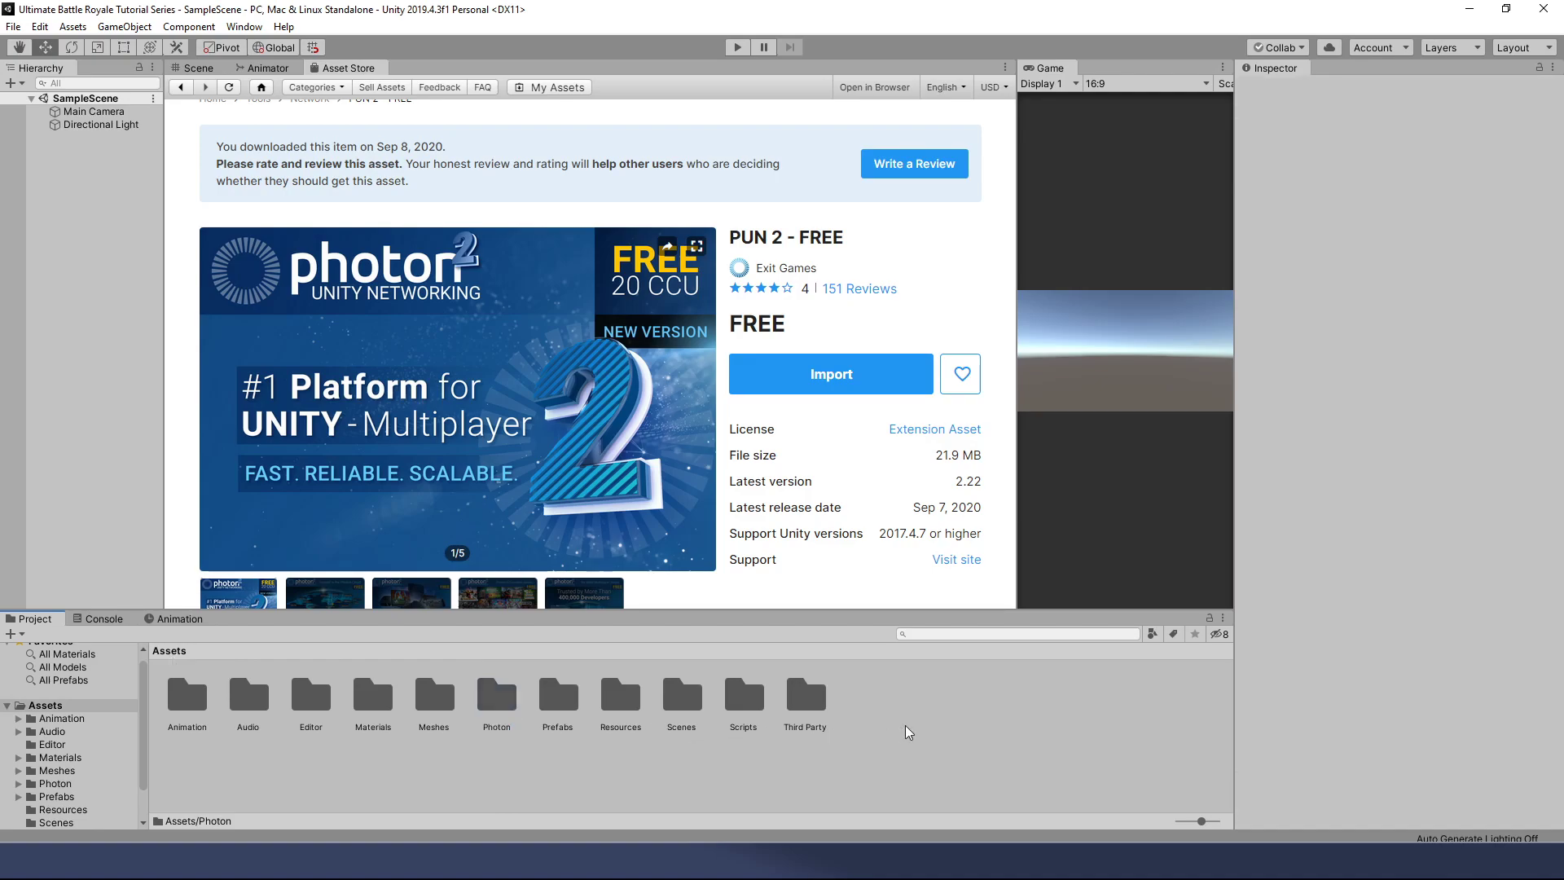
pyautogui.click(203, 69)
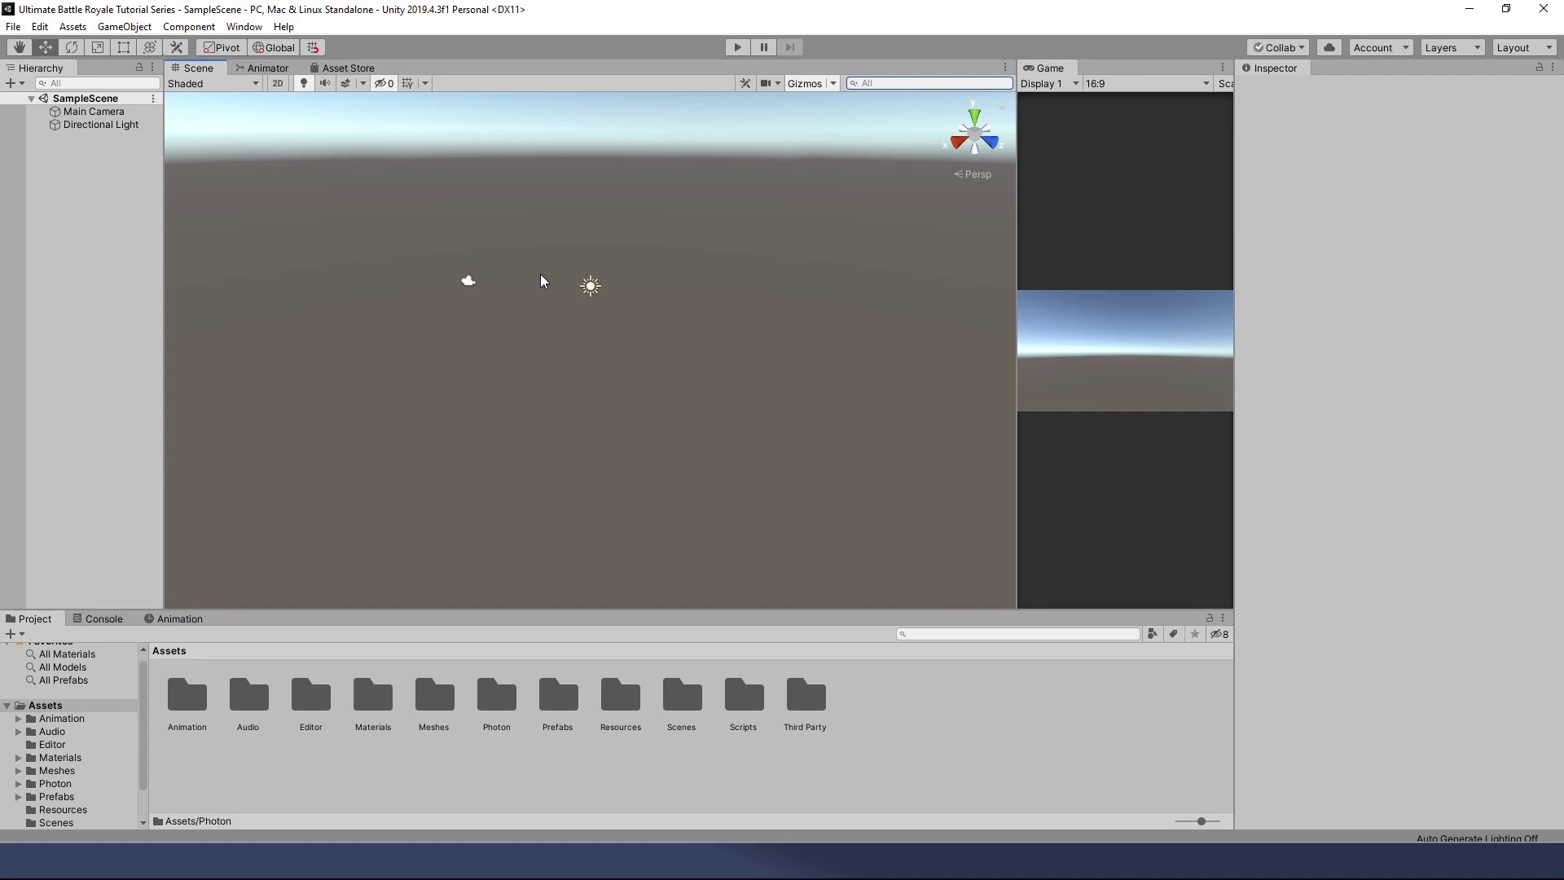
pyautogui.click(243, 28)
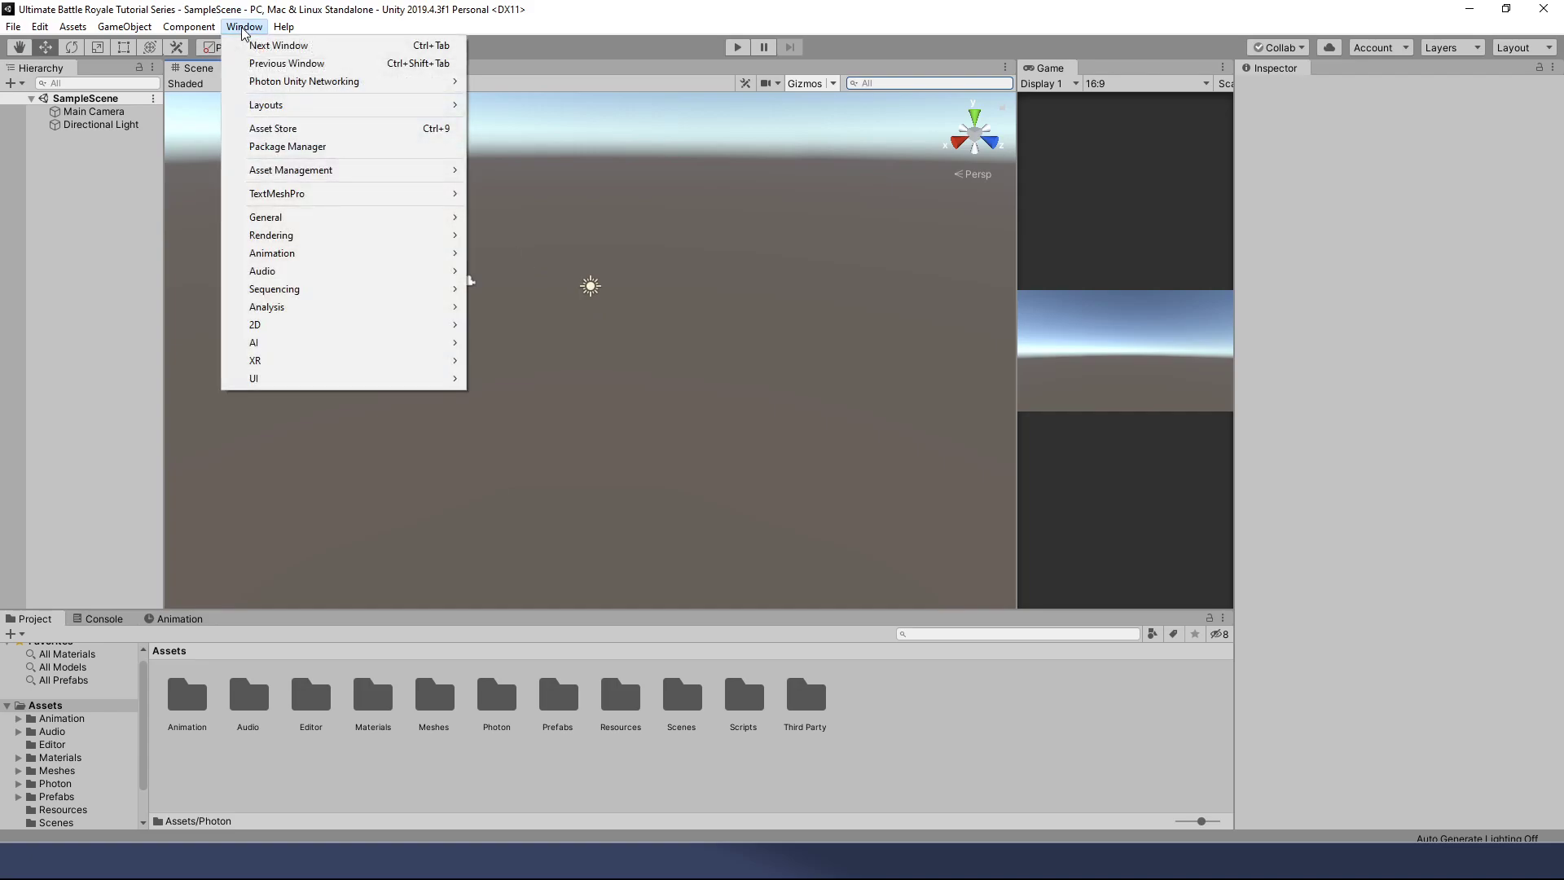
# Launch Window > Photon Unity Networking > PUN Wizard and run Setup Project.
pyautogui.moveTo(391, 82)
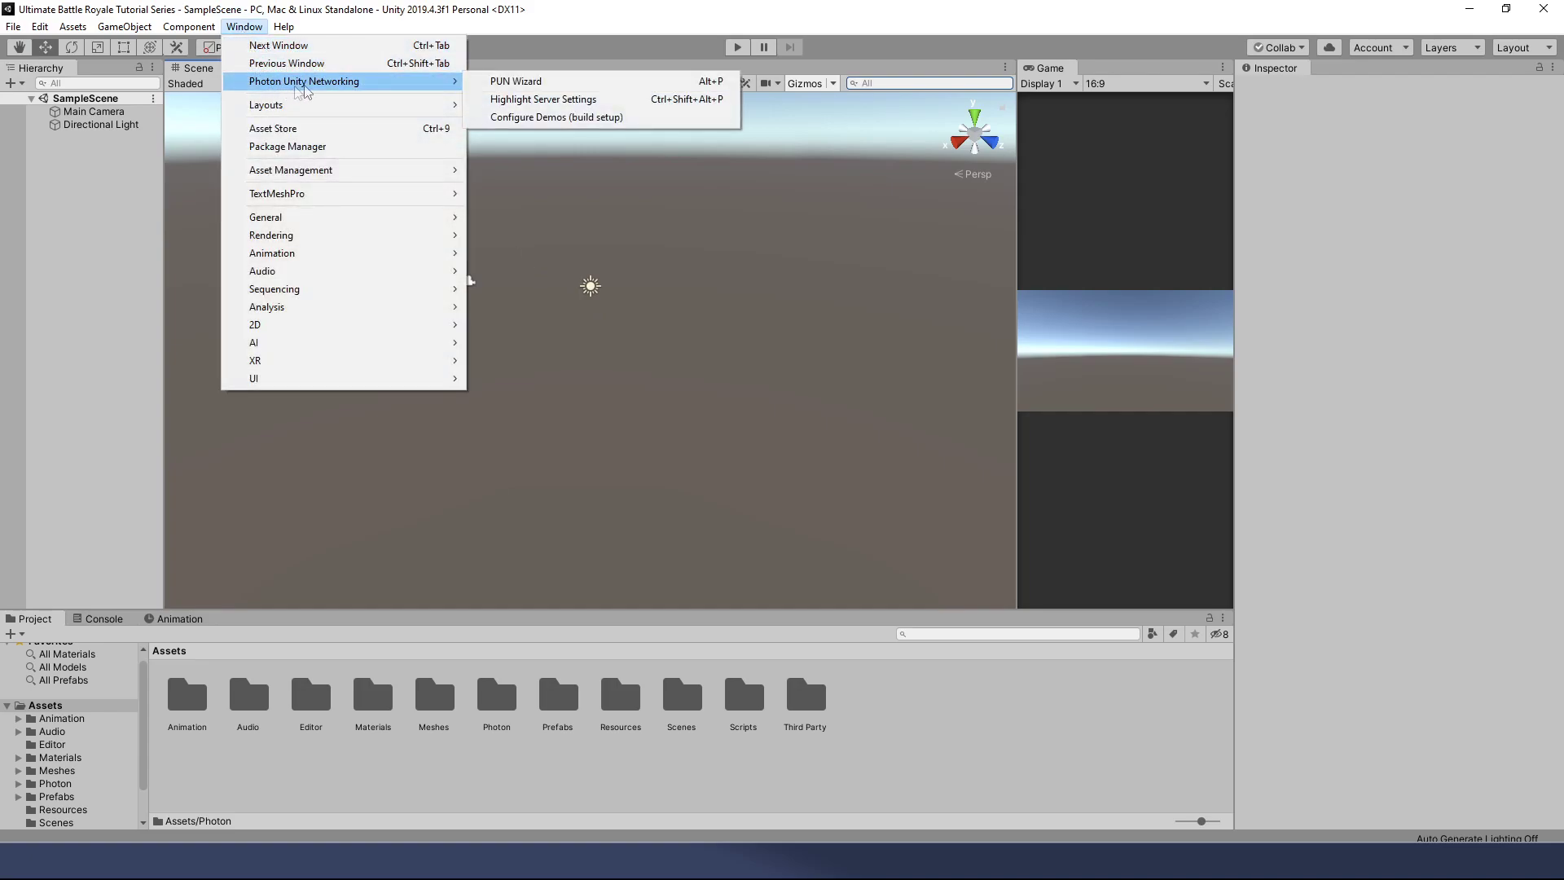
pyautogui.click(521, 82)
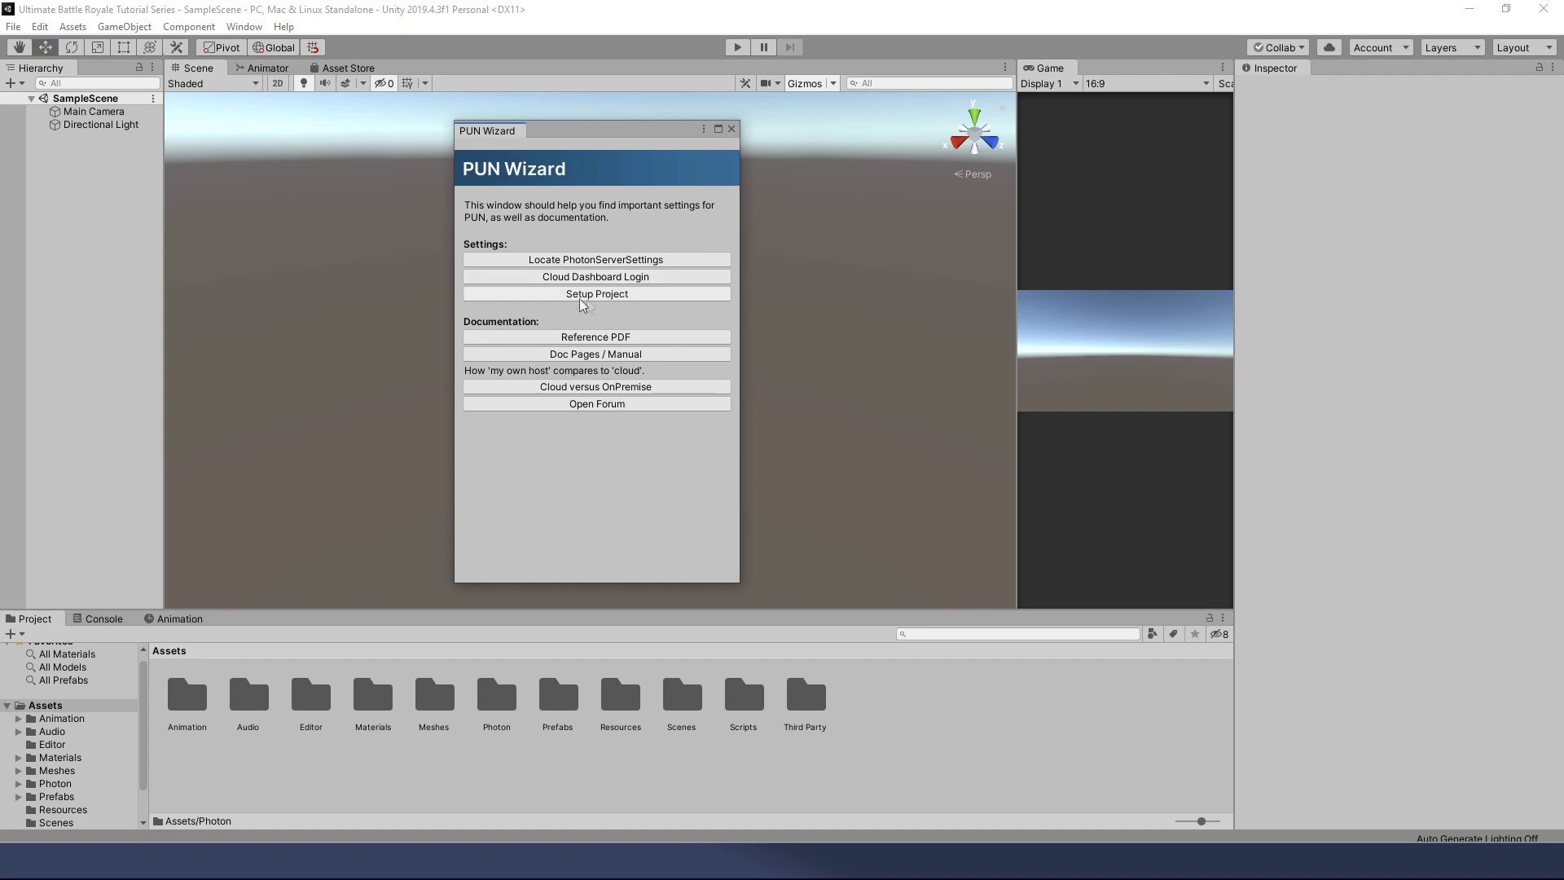
pyautogui.click(610, 296)
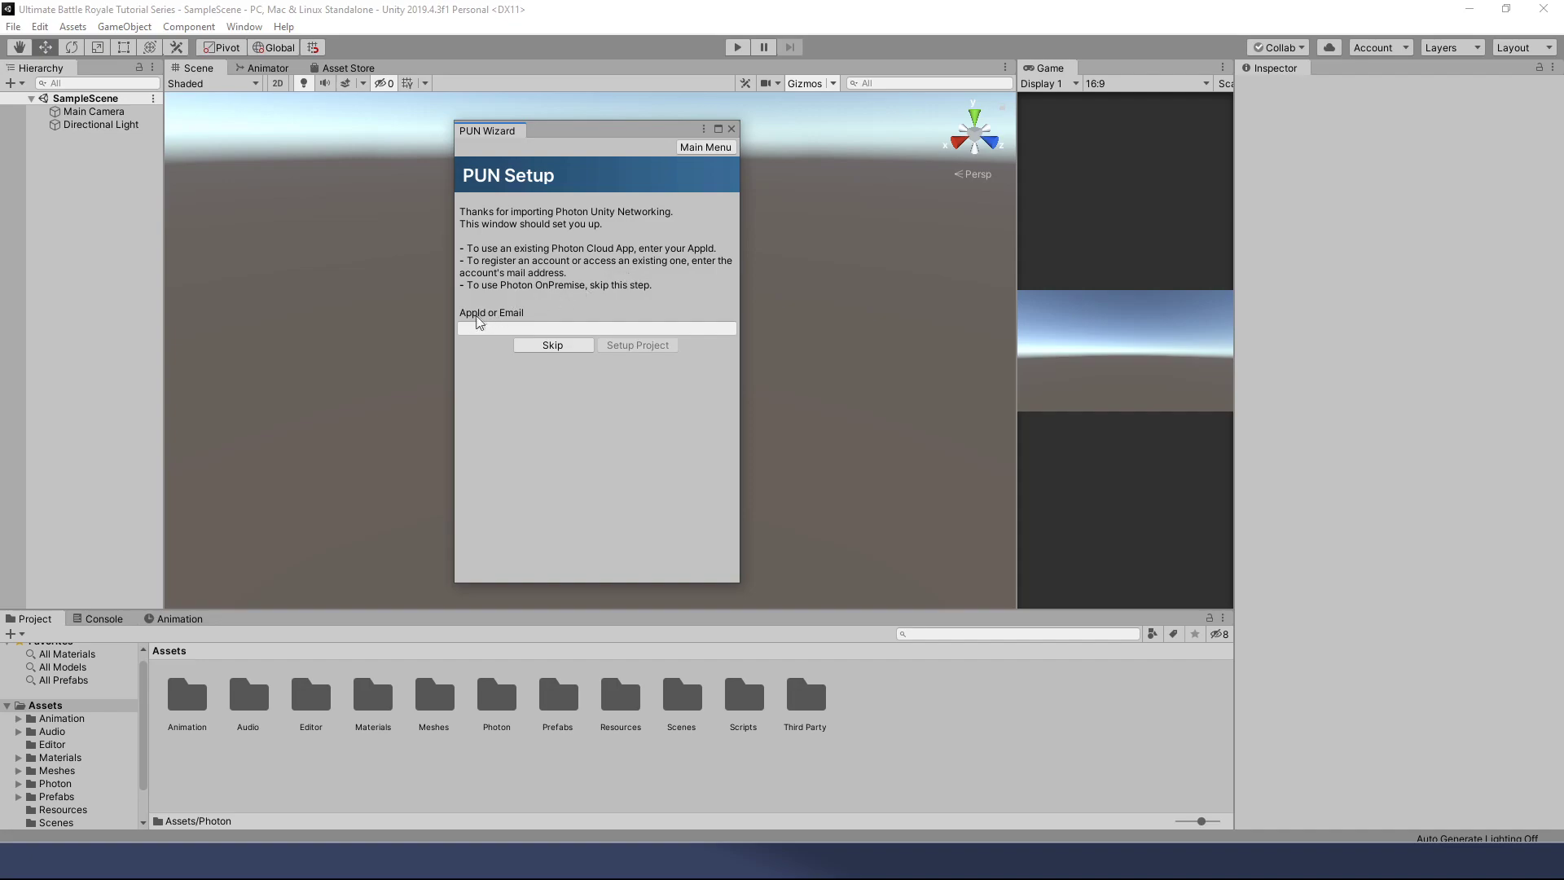
pyautogui.moveTo(460, 861)
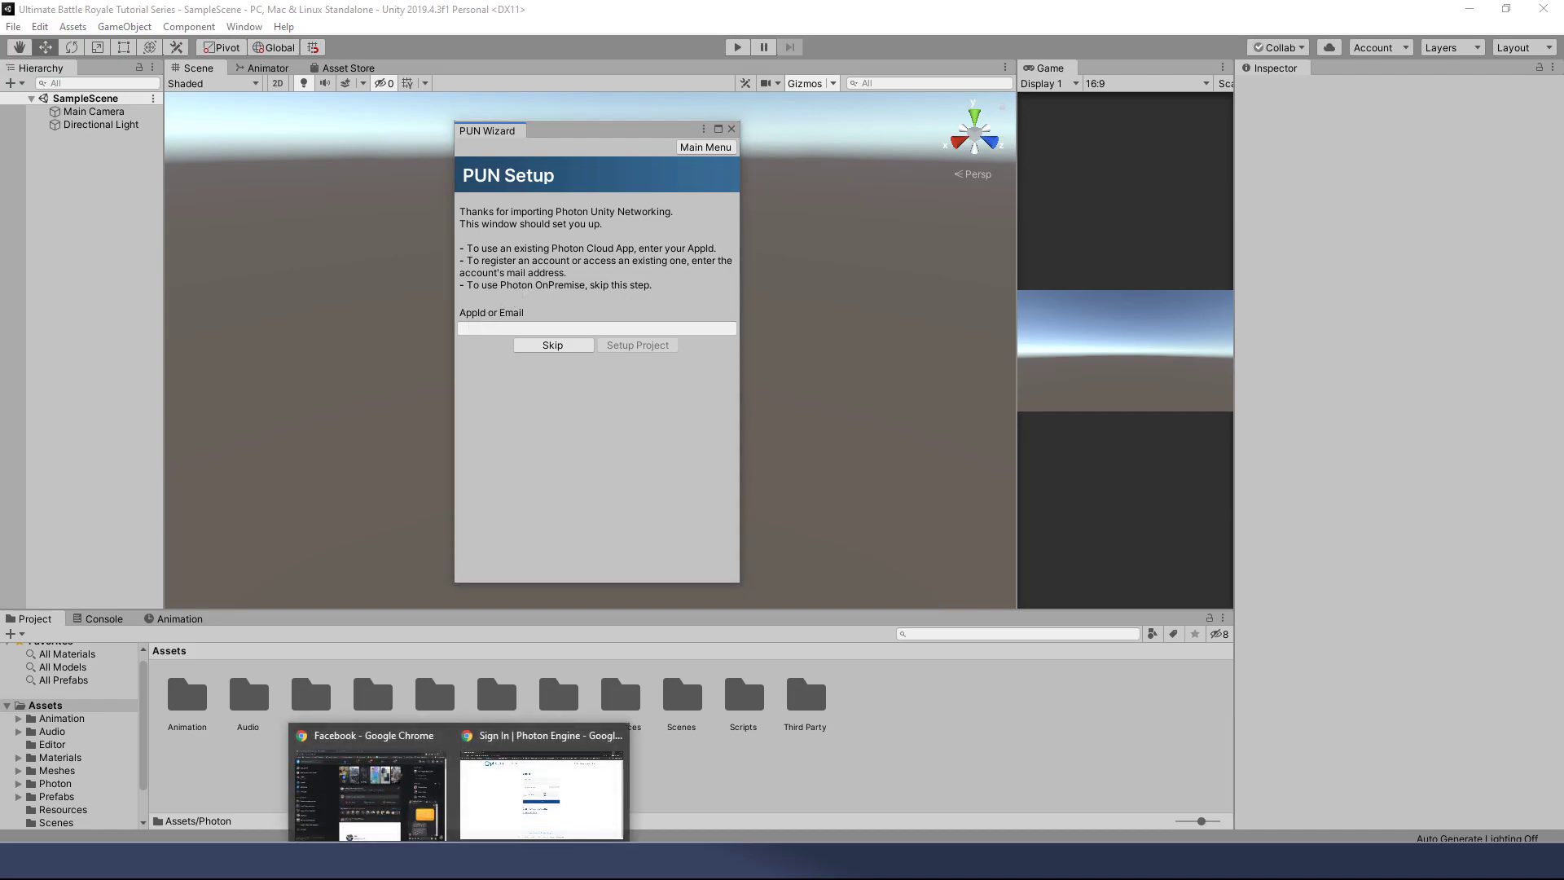
pyautogui.click(542, 778)
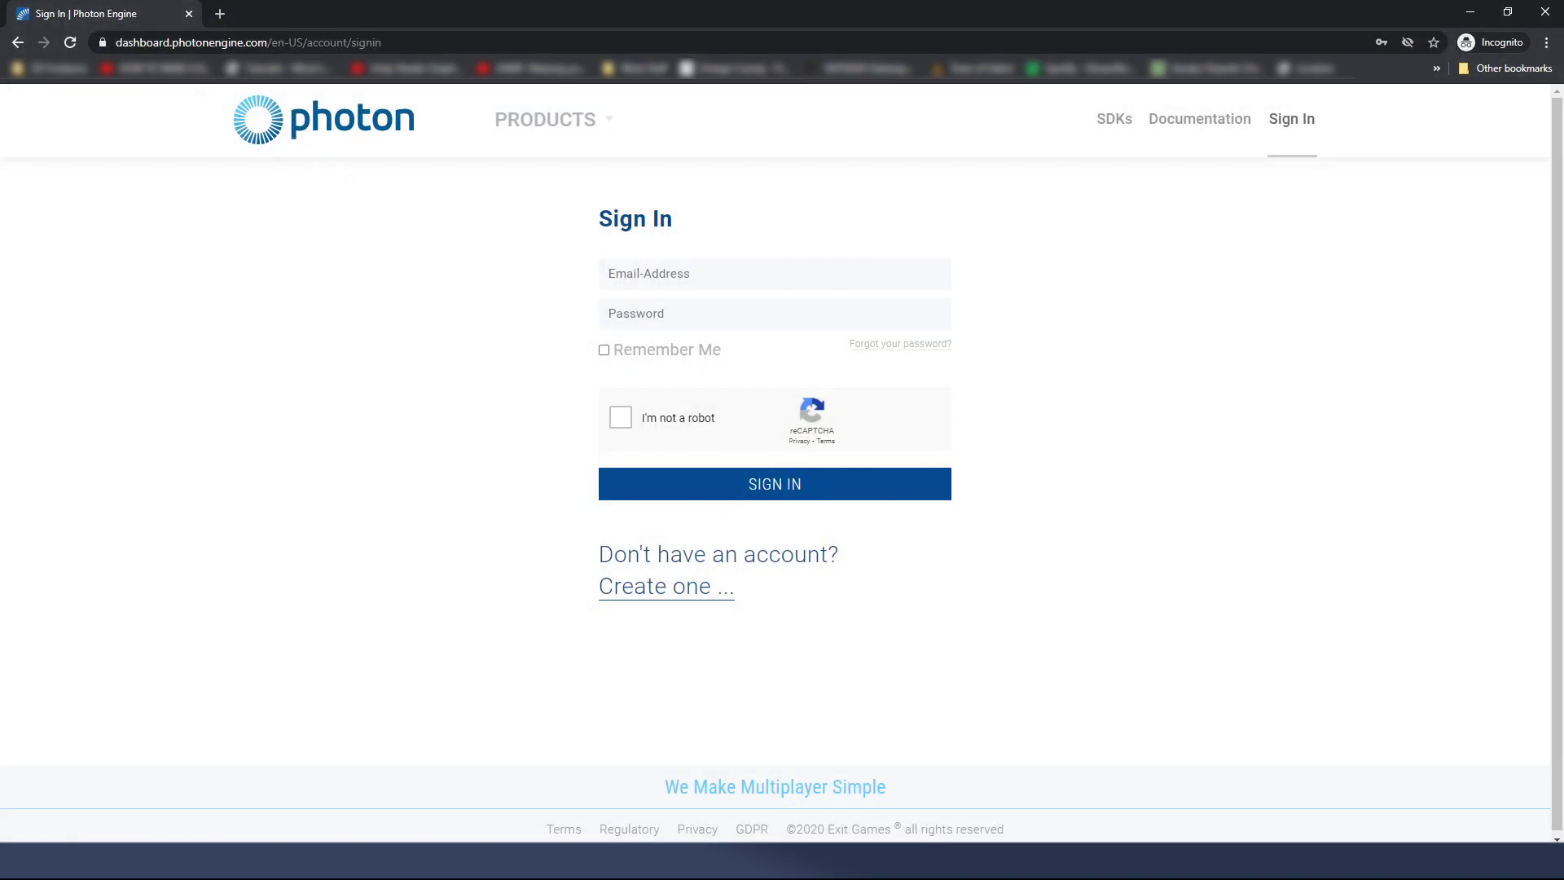
# Load photonengine.com and sign in to reach the Photon Cloud applications dashboard.
pyautogui.doubleClick(220, 42)
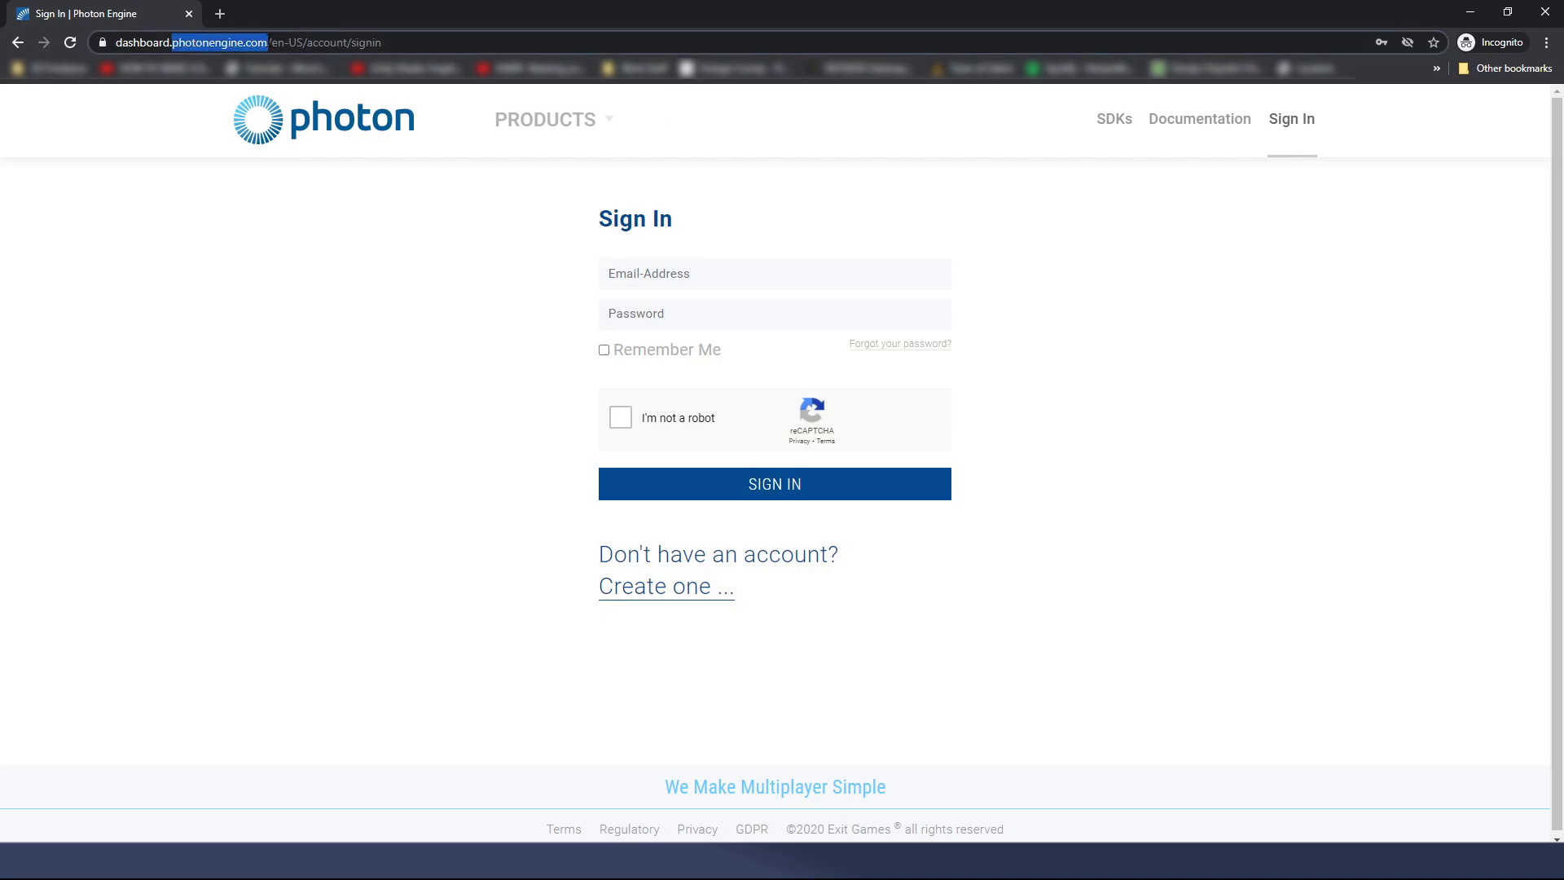
pyautogui.press('Return')
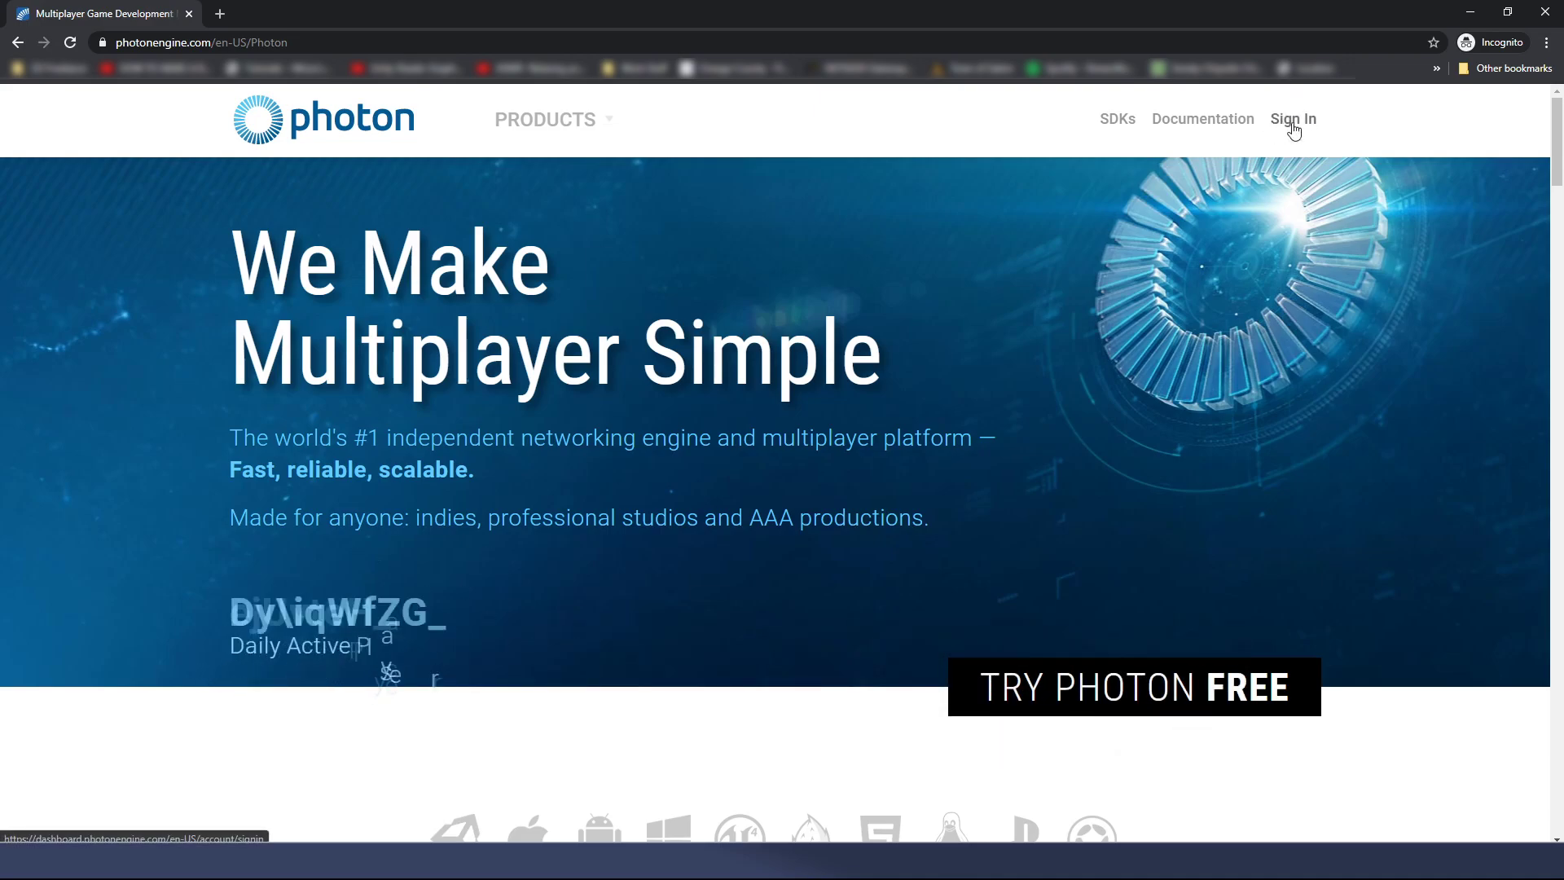
pyautogui.click(1294, 124)
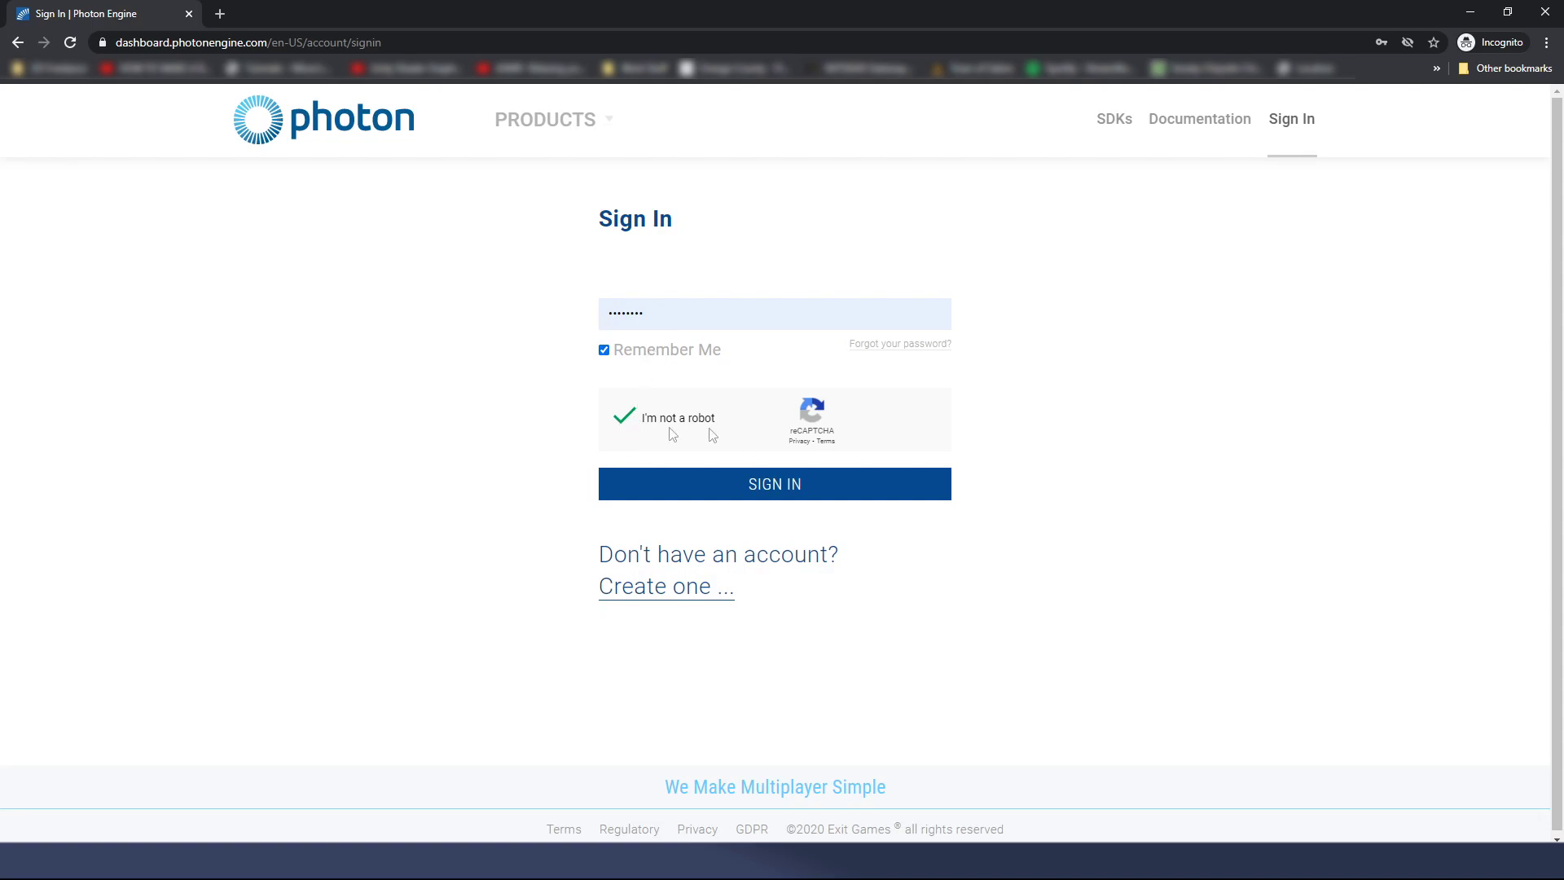
pyautogui.click(767, 490)
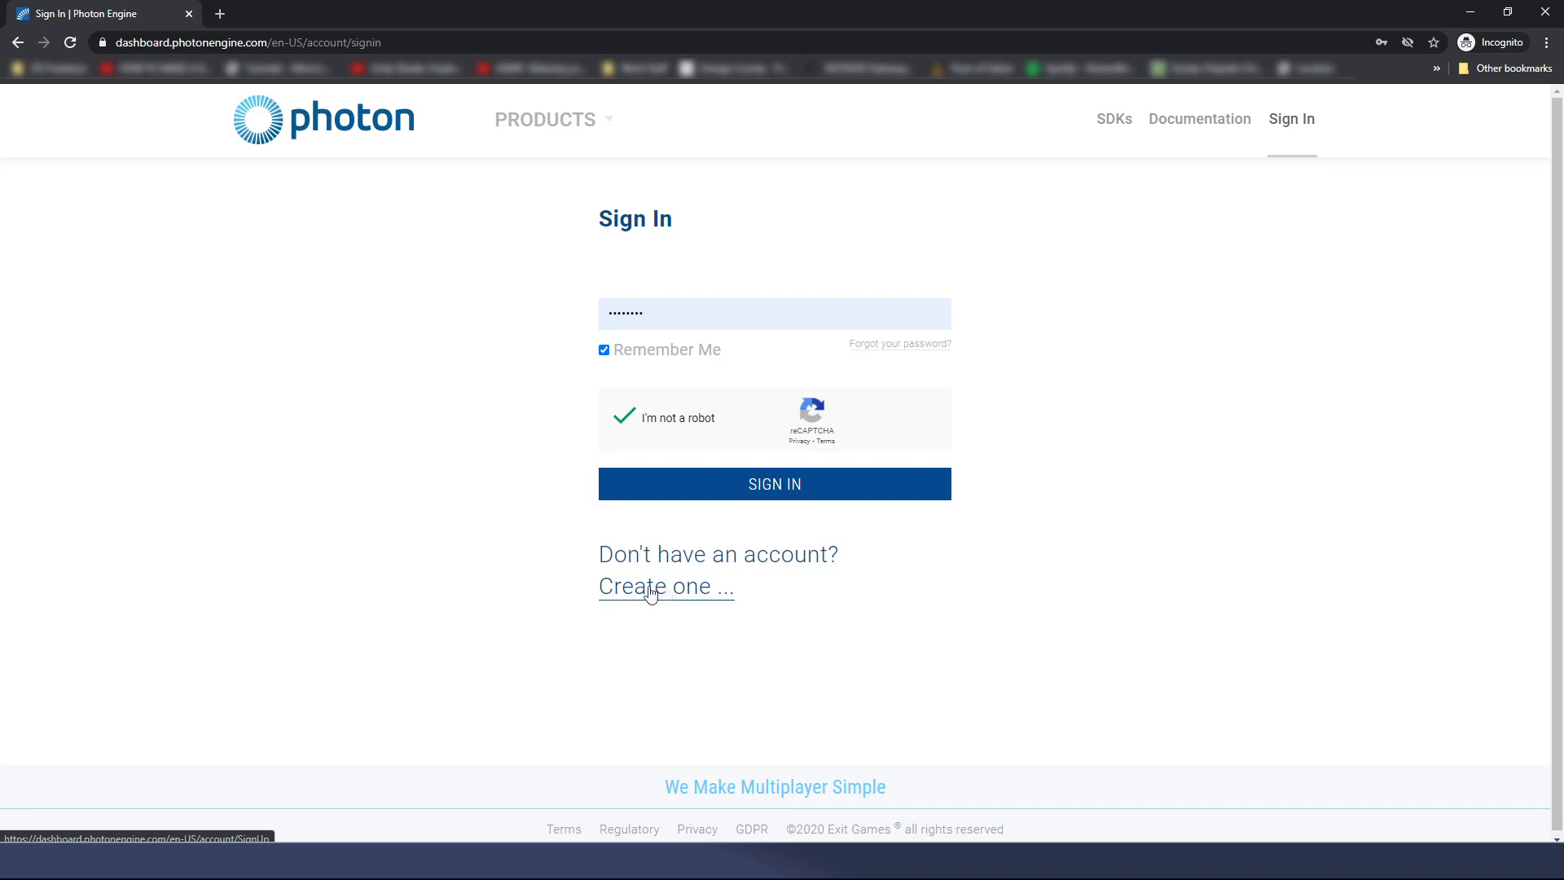
pyautogui.click(773, 497)
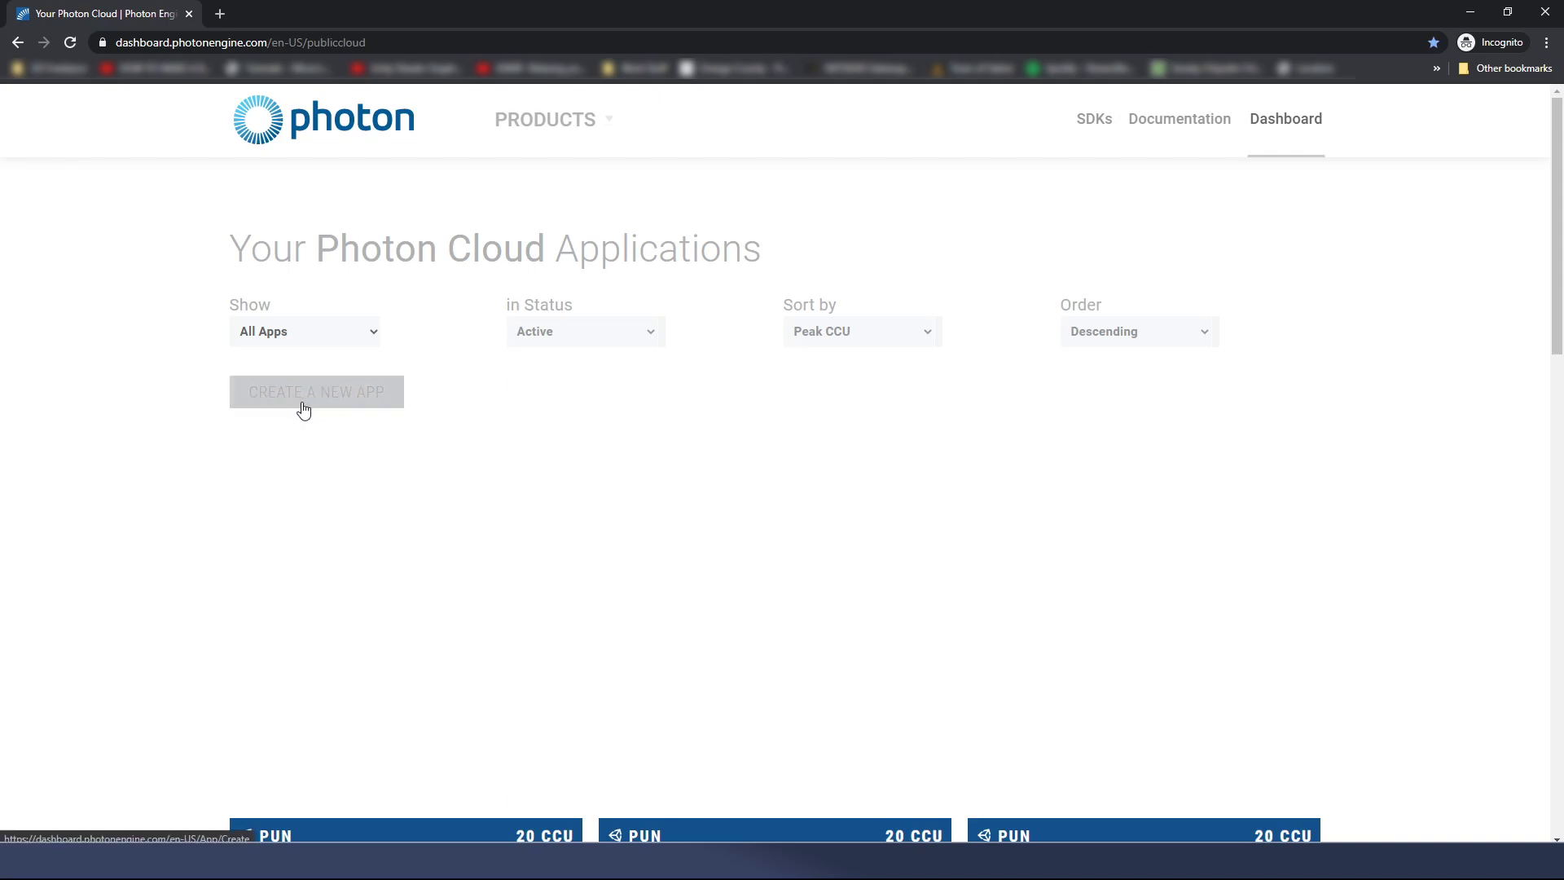
# Create a new Photon PUN application named 'Ultimate Battle Royale Tutorial'.
pyautogui.click(301, 403)
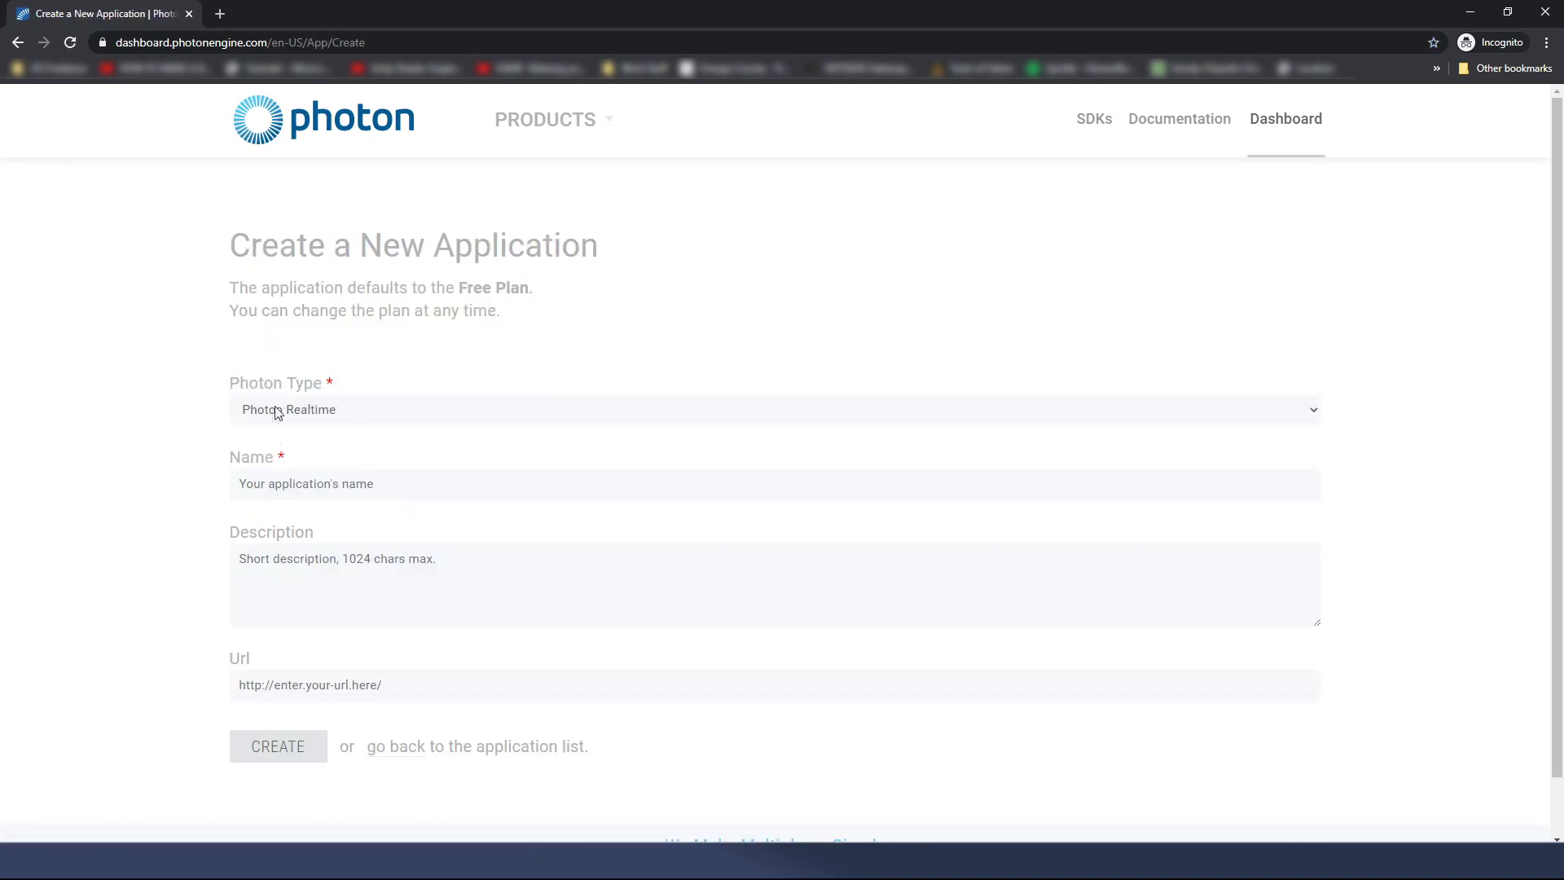
pyautogui.click(371, 411)
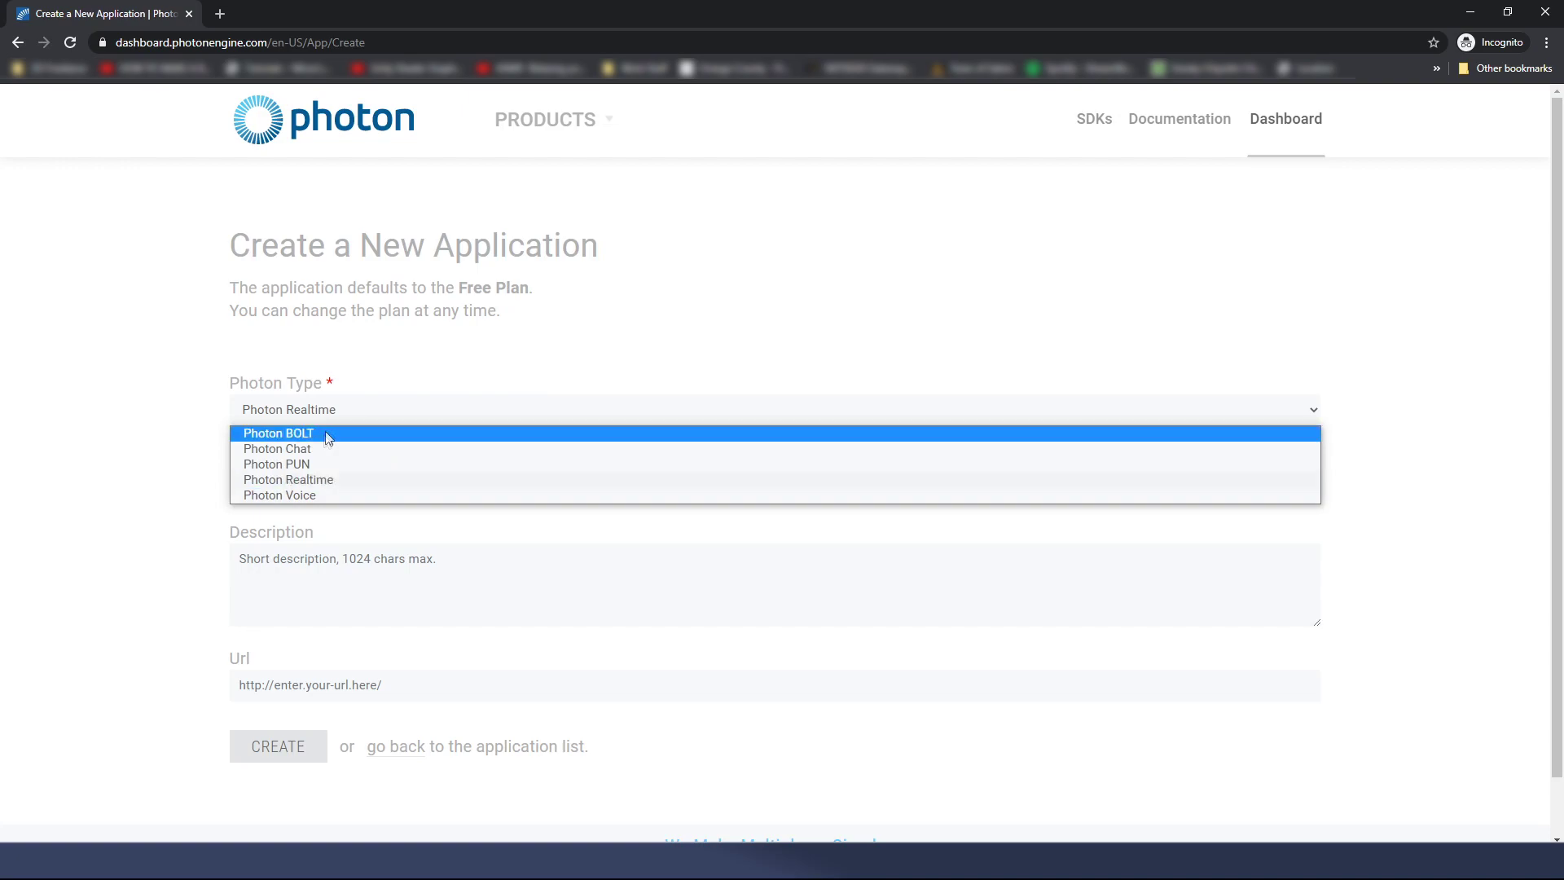
pyautogui.click(318, 466)
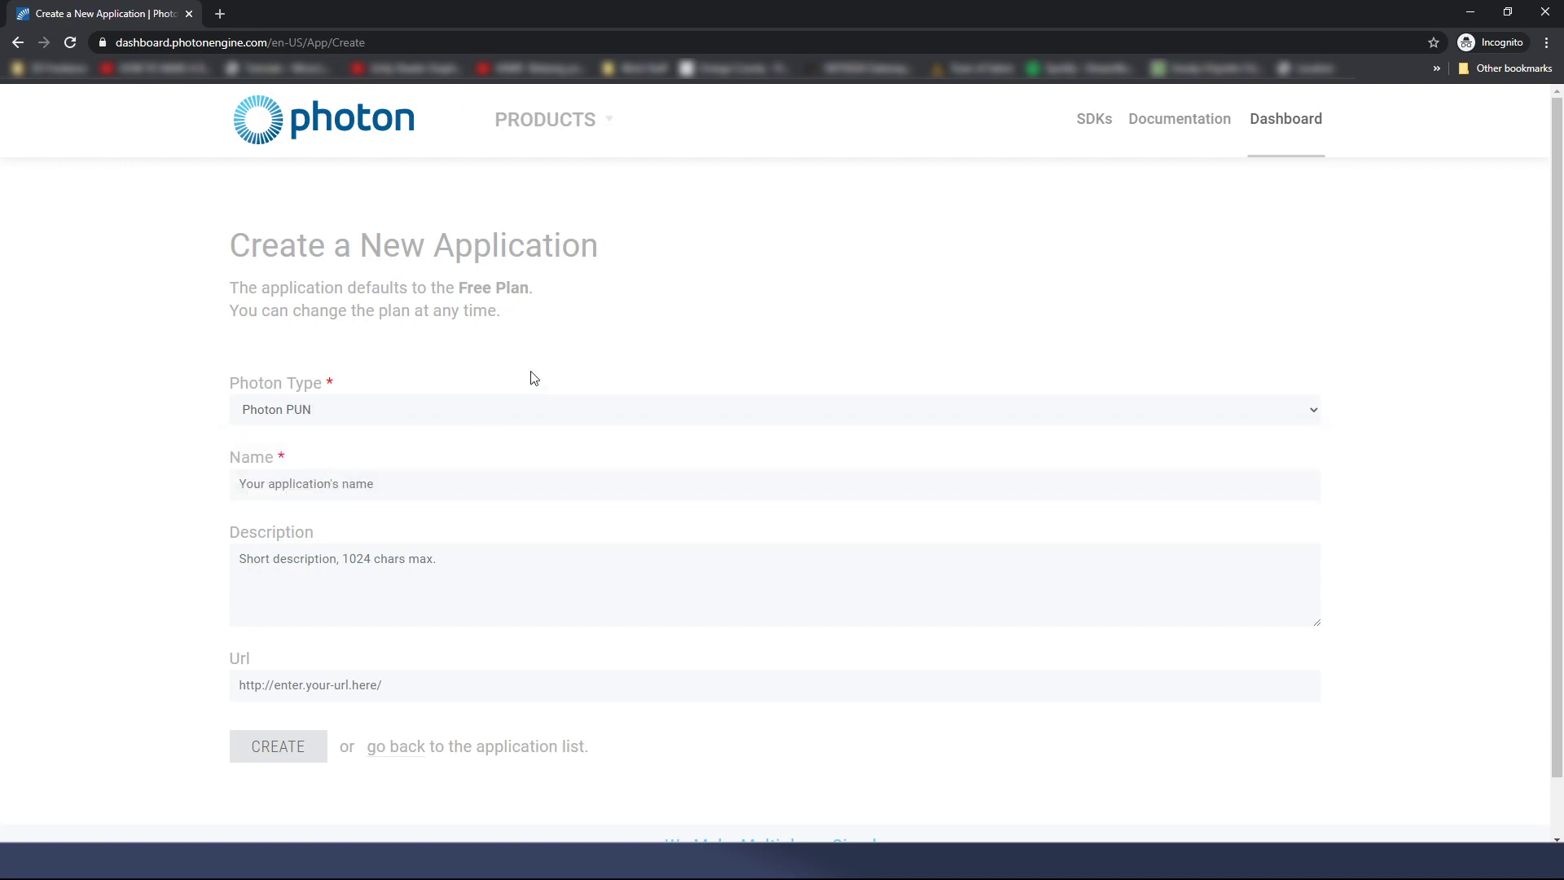
pyautogui.click(397, 490)
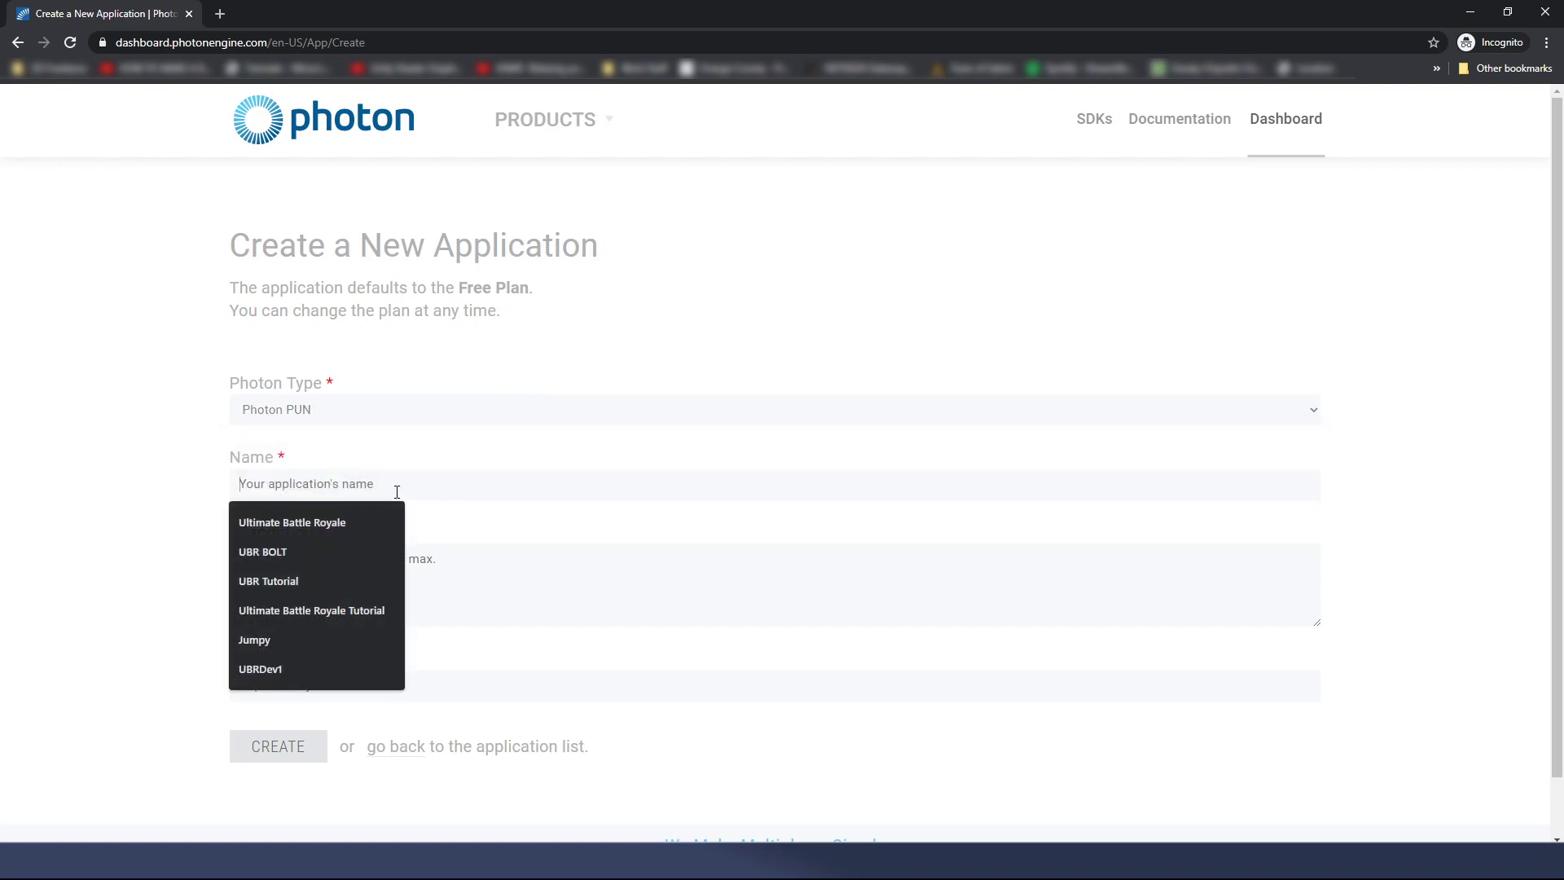
pyautogui.write('Ul')
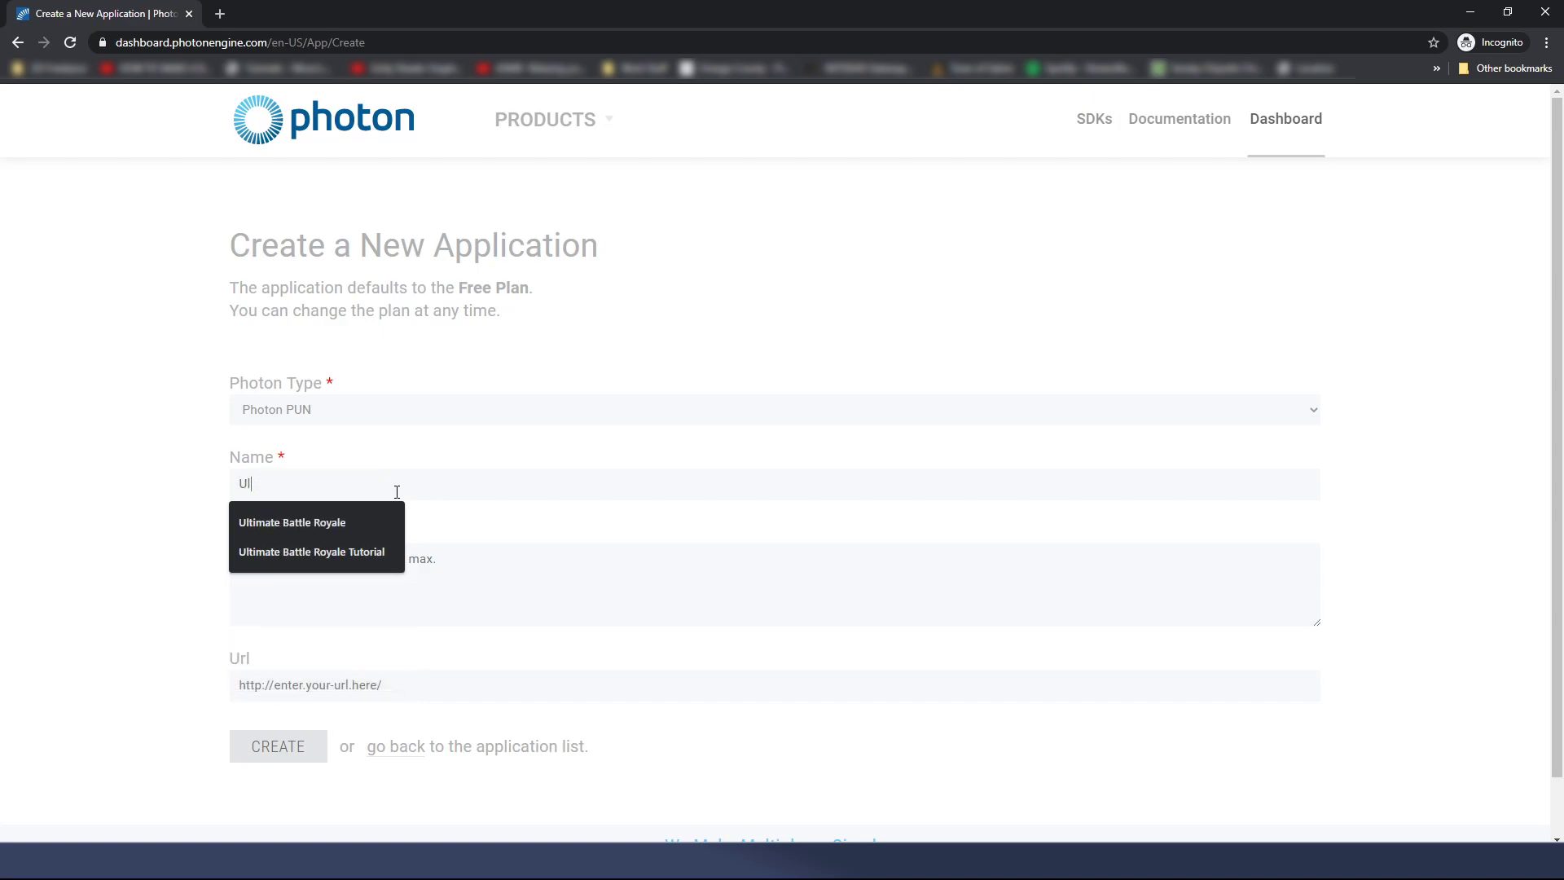
pyautogui.write('timate Battle Royale Tut')
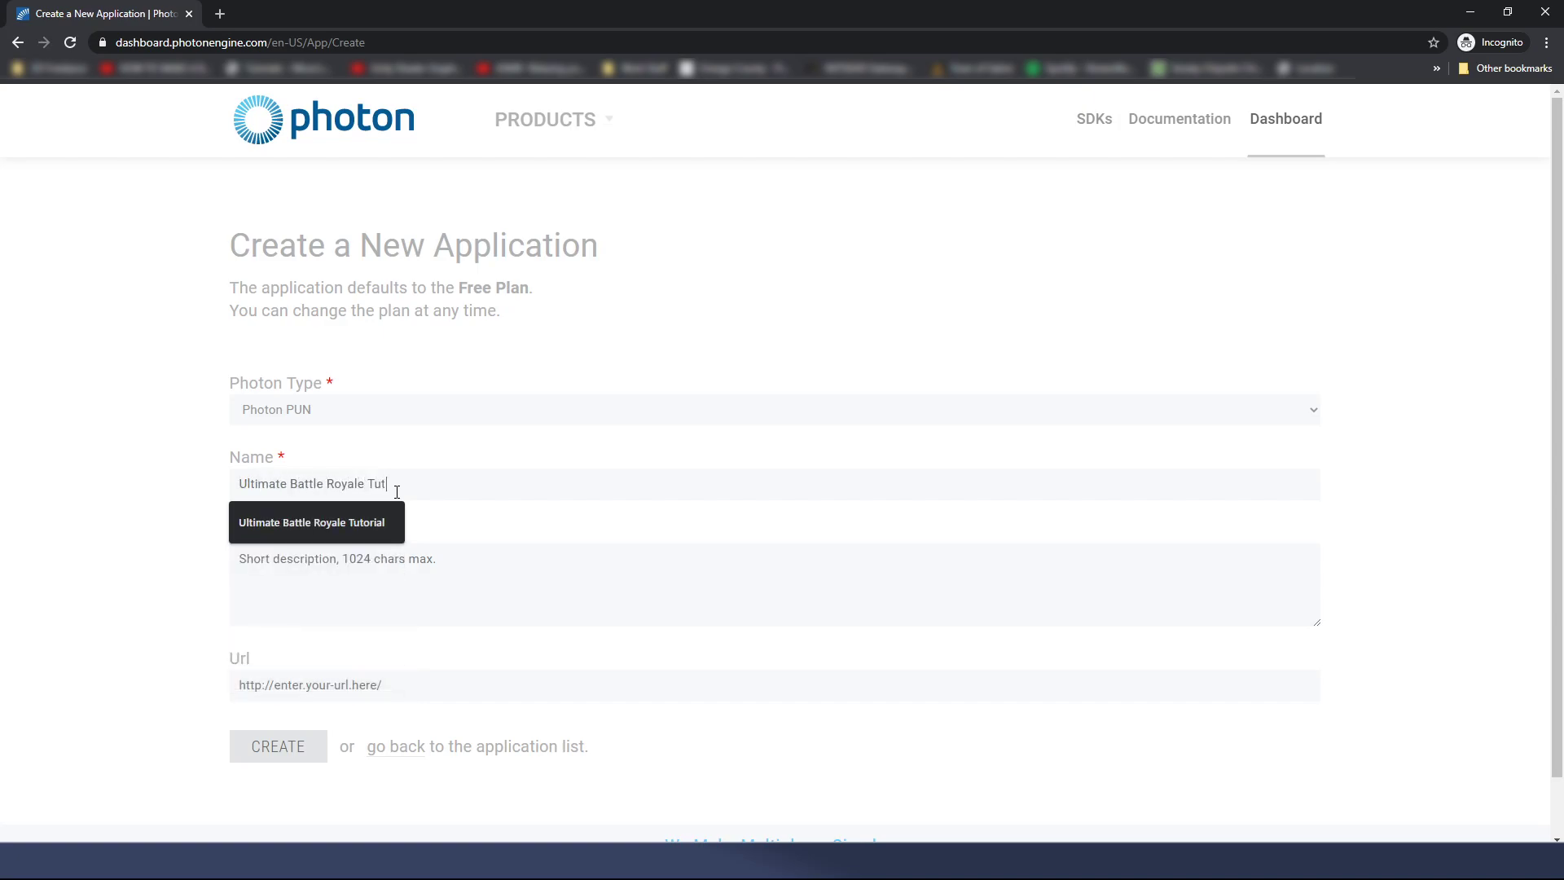
pyautogui.write('orial')
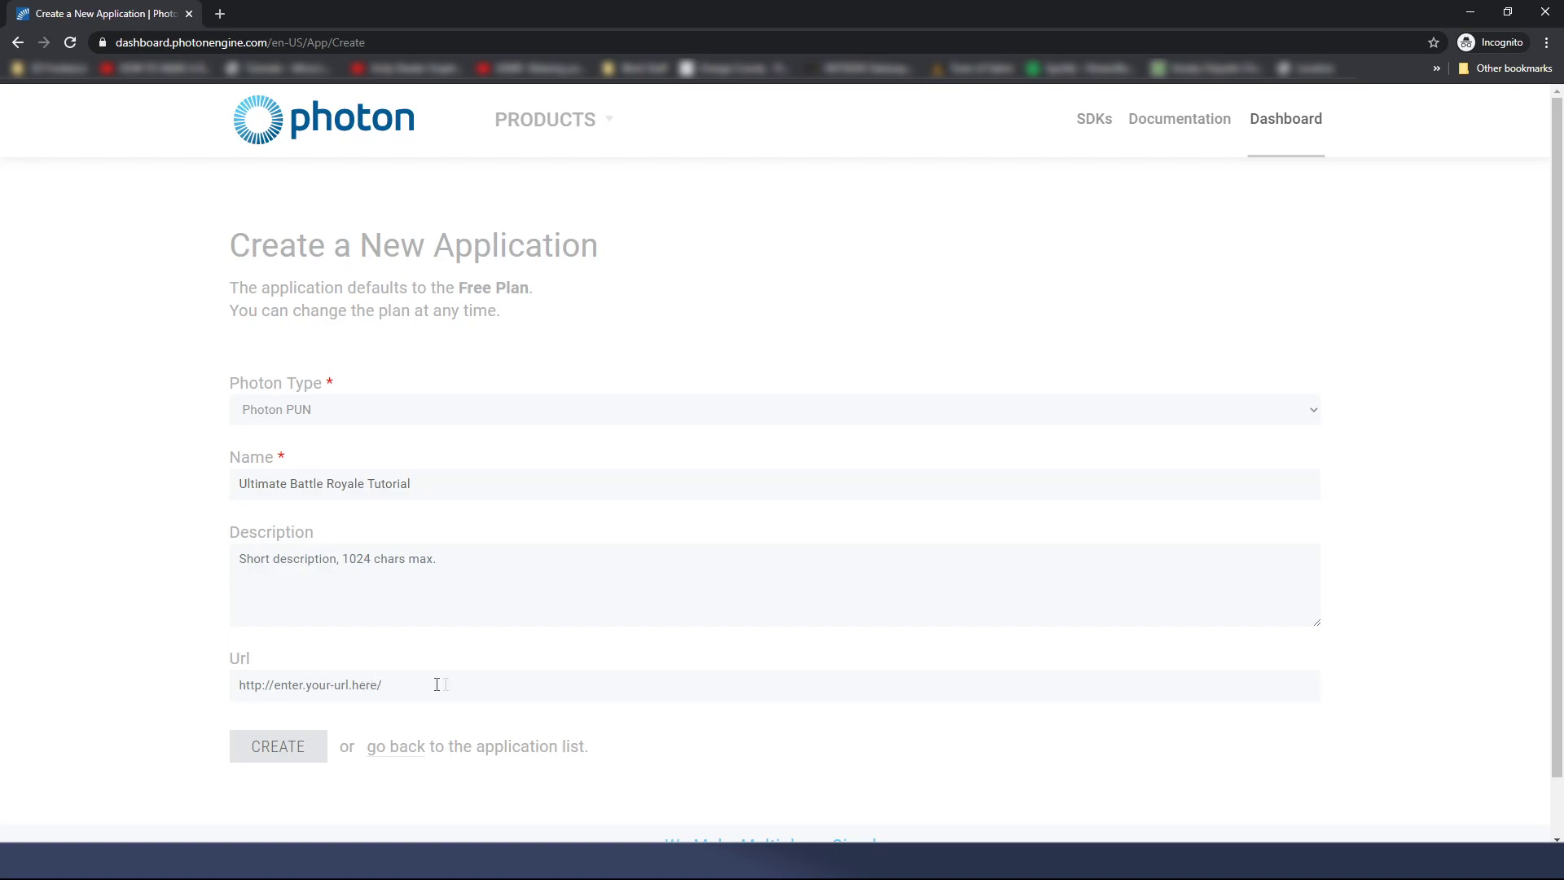
pyautogui.click(285, 746)
# Go back to the Your Applications list through the dashboard account menu.
pyautogui.moveTo(417, 486); pyautogui.dragTo(202, 466)
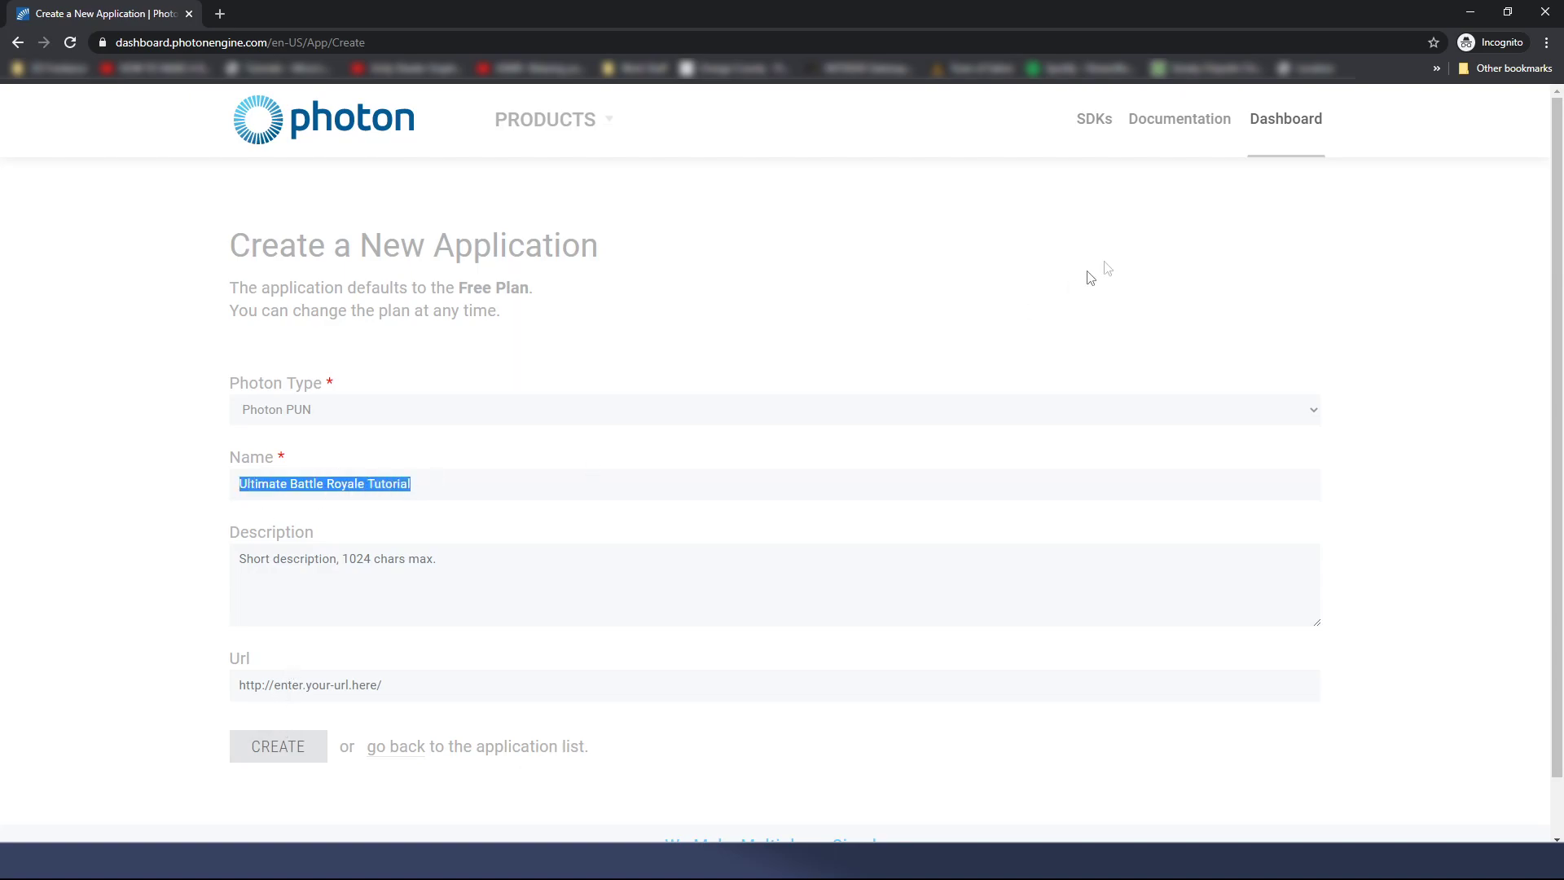
pyautogui.click(1281, 124)
pyautogui.click(964, 248)
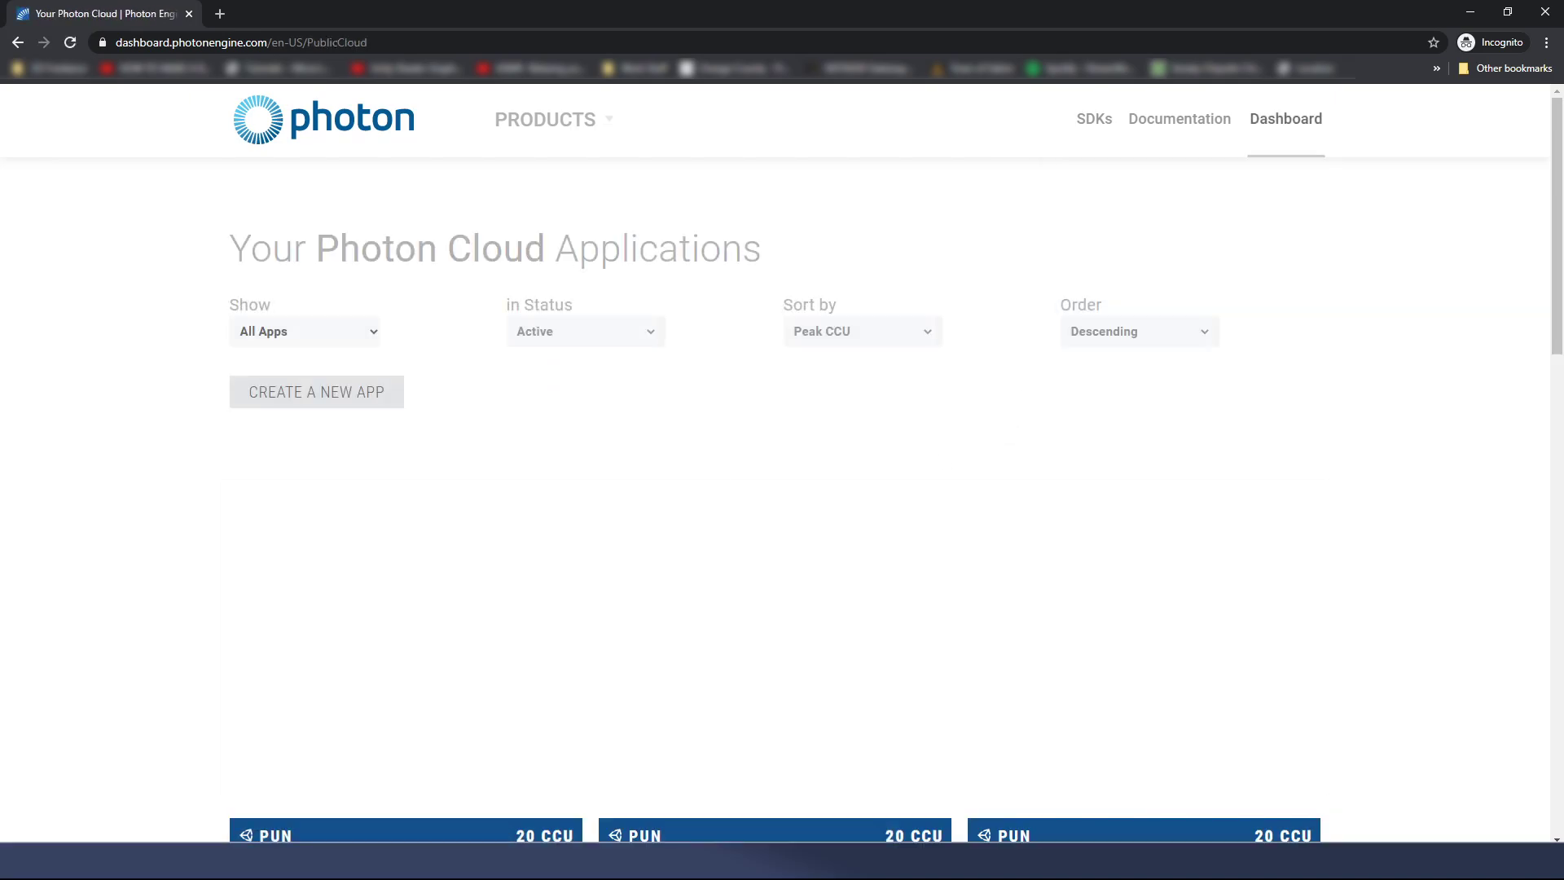
pyautogui.click(1290, 120)
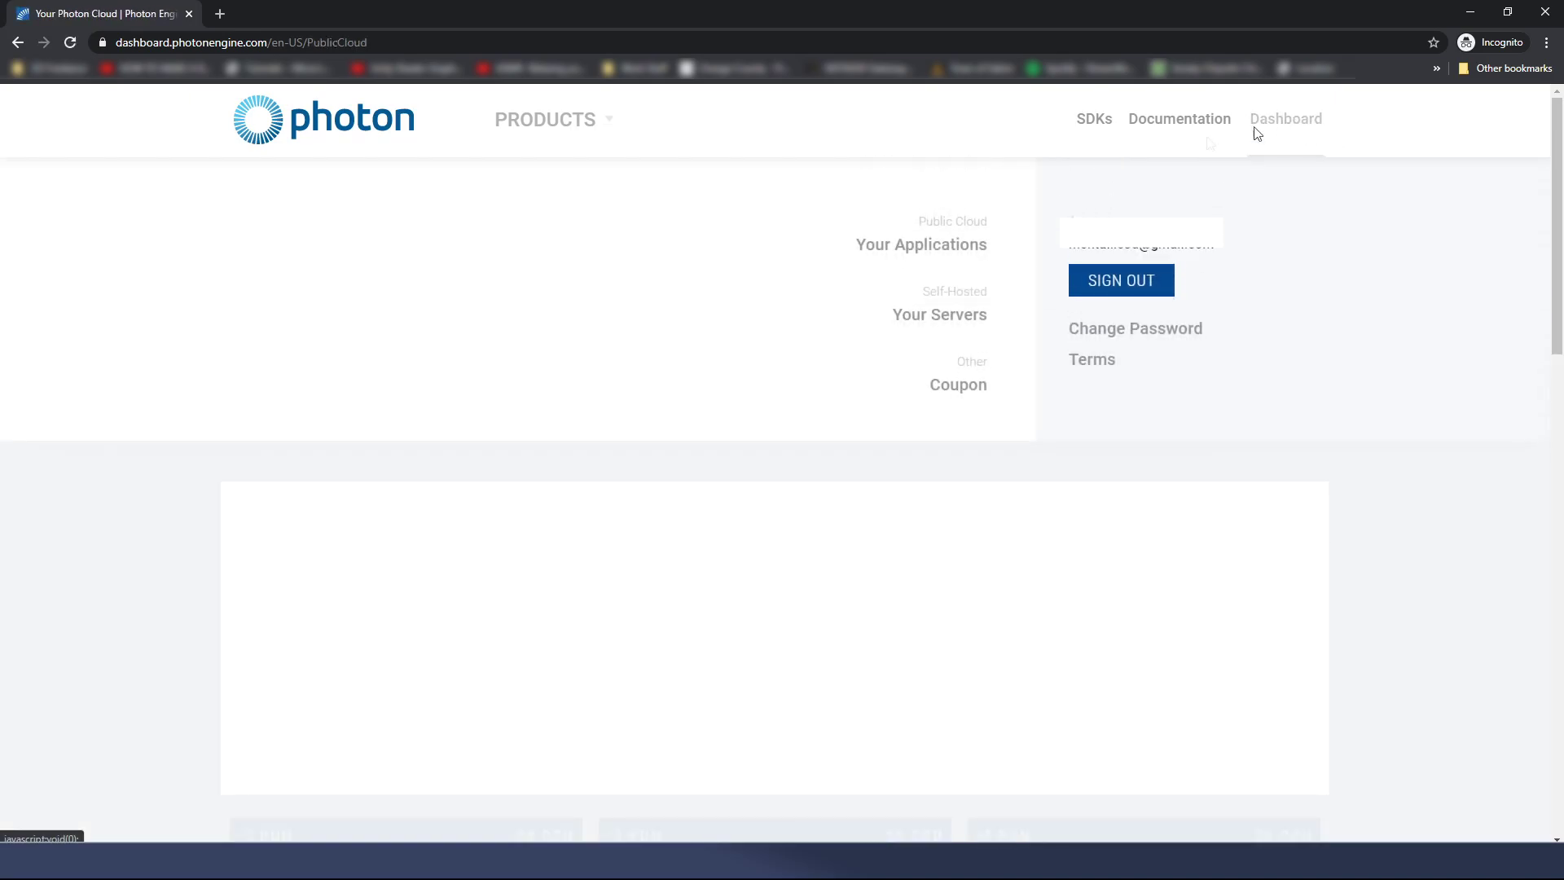
pyautogui.click(923, 255)
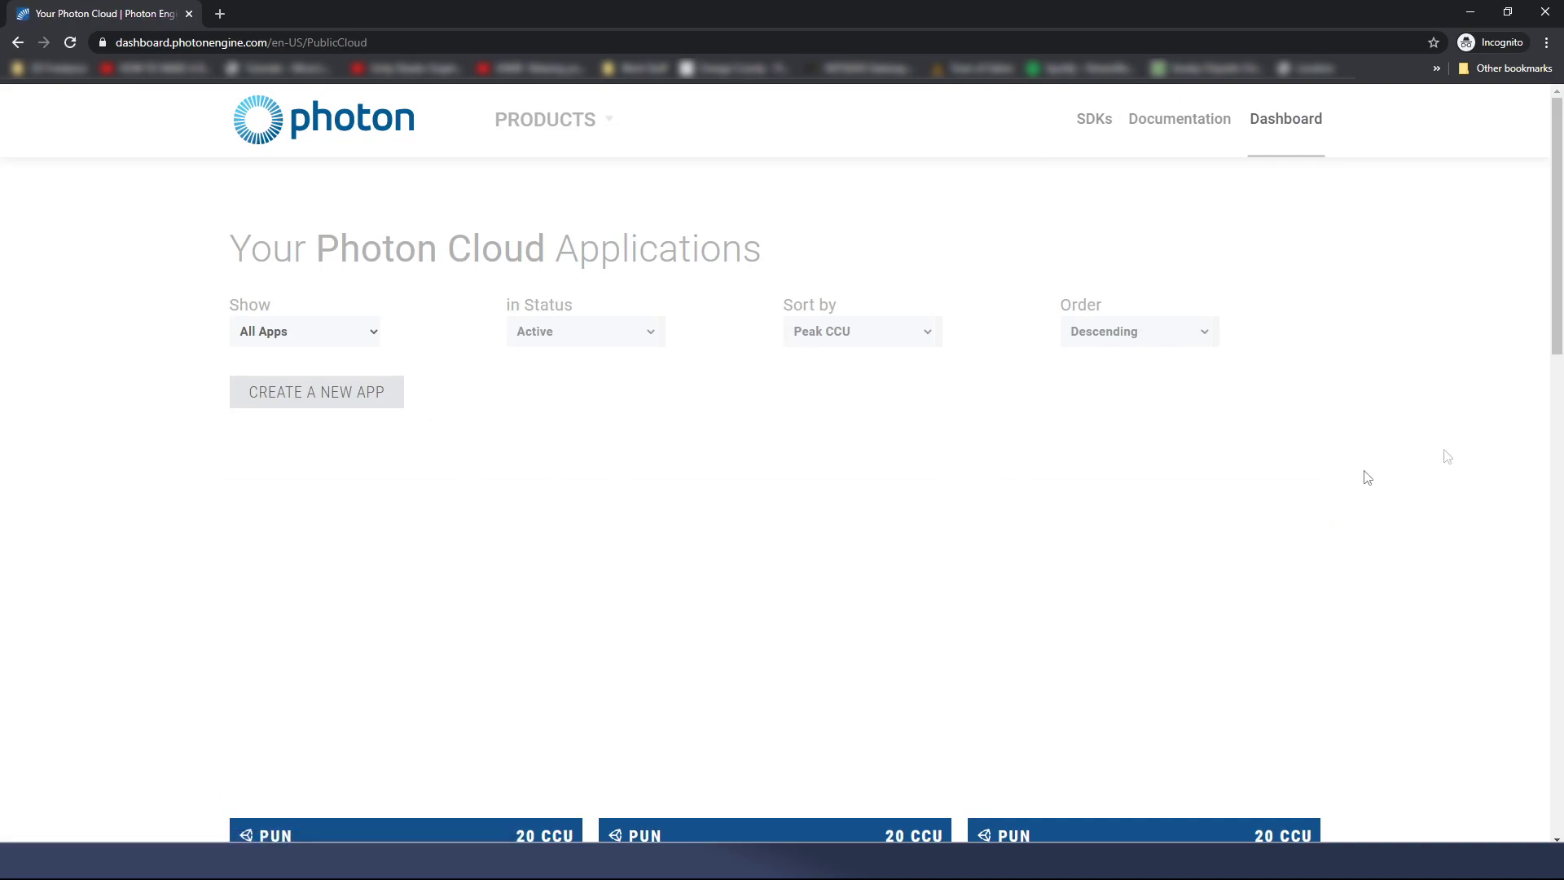
# Scroll to the Ultimate Battle Royale Tutorial card and reveal its full App ID.
pyautogui.moveTo(1555, 227); pyautogui.dragTo(1536, 391)
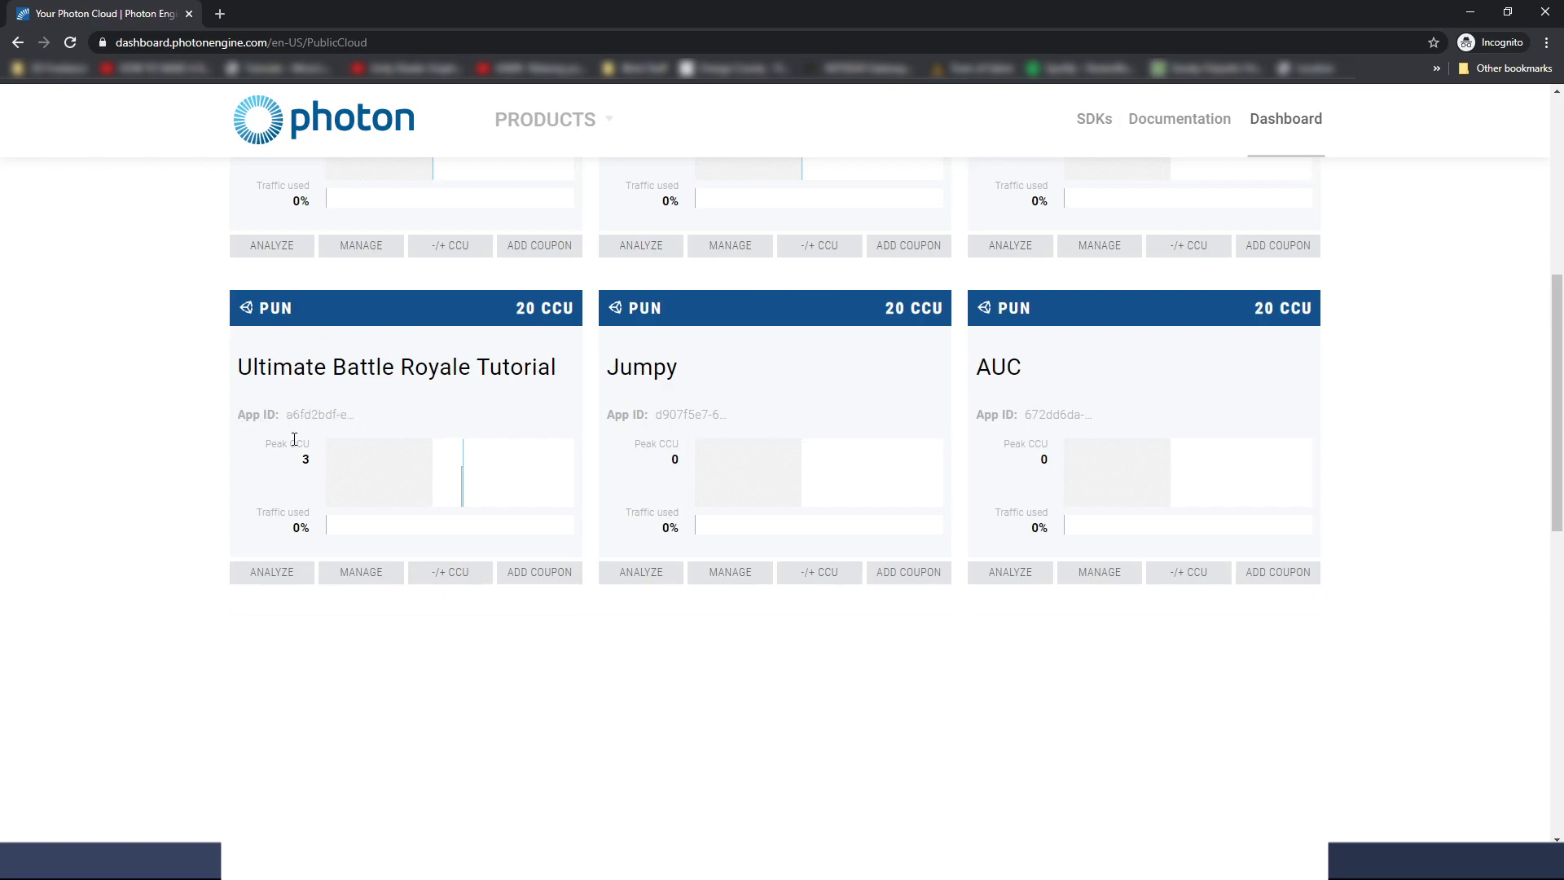
pyautogui.click(313, 414)
pyautogui.hotkey('ctrl', 'c')
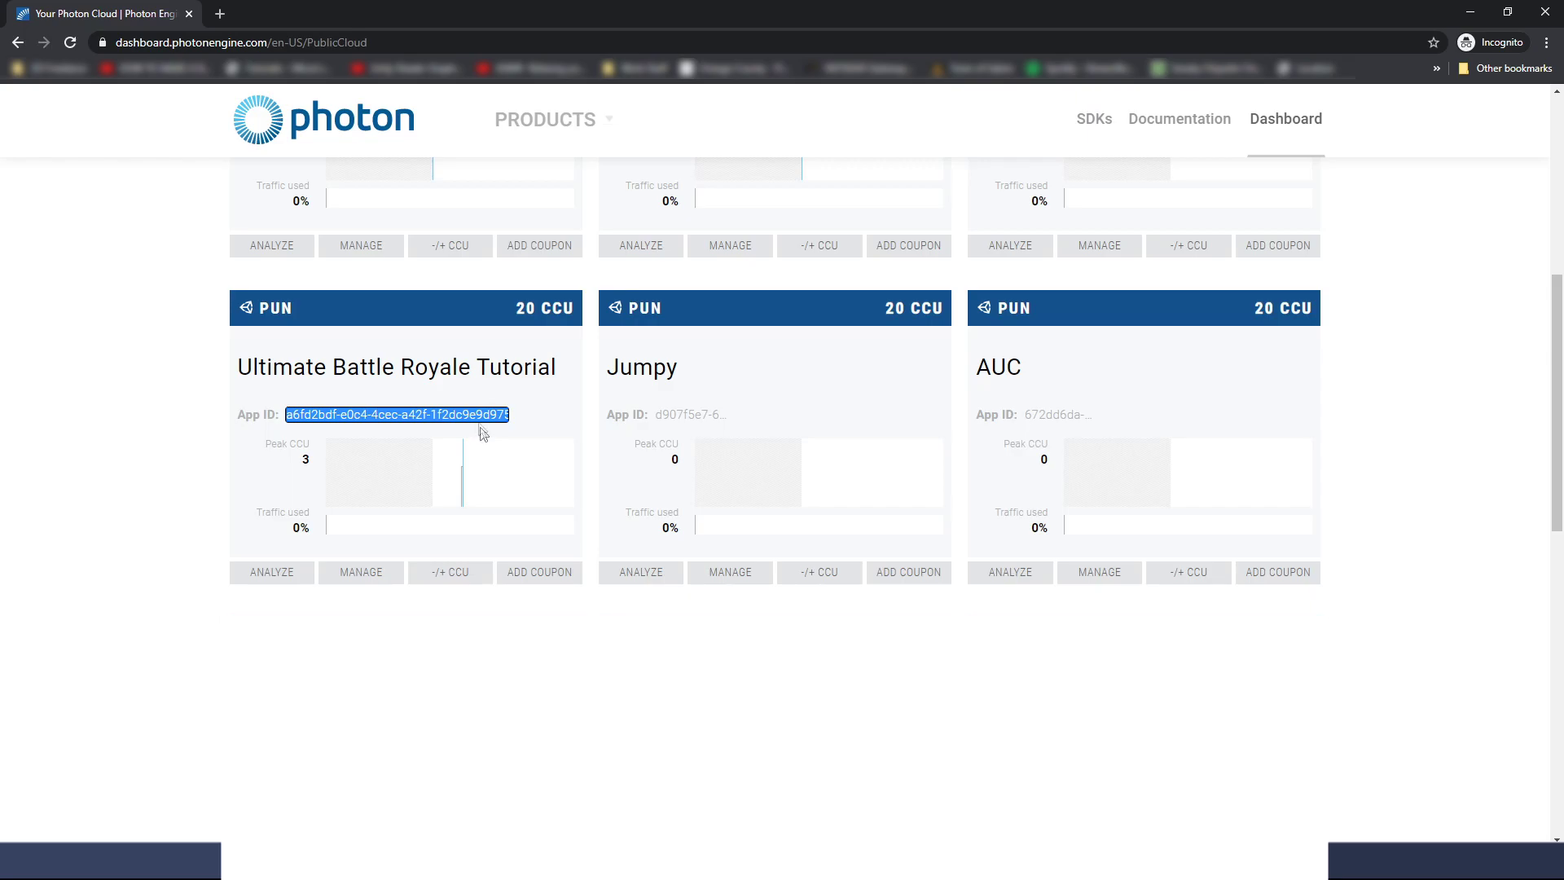
# Paste the copied App ID into the PUN Wizard's AppId field and apply it with Setup Project.
pyautogui.click(1469, 13)
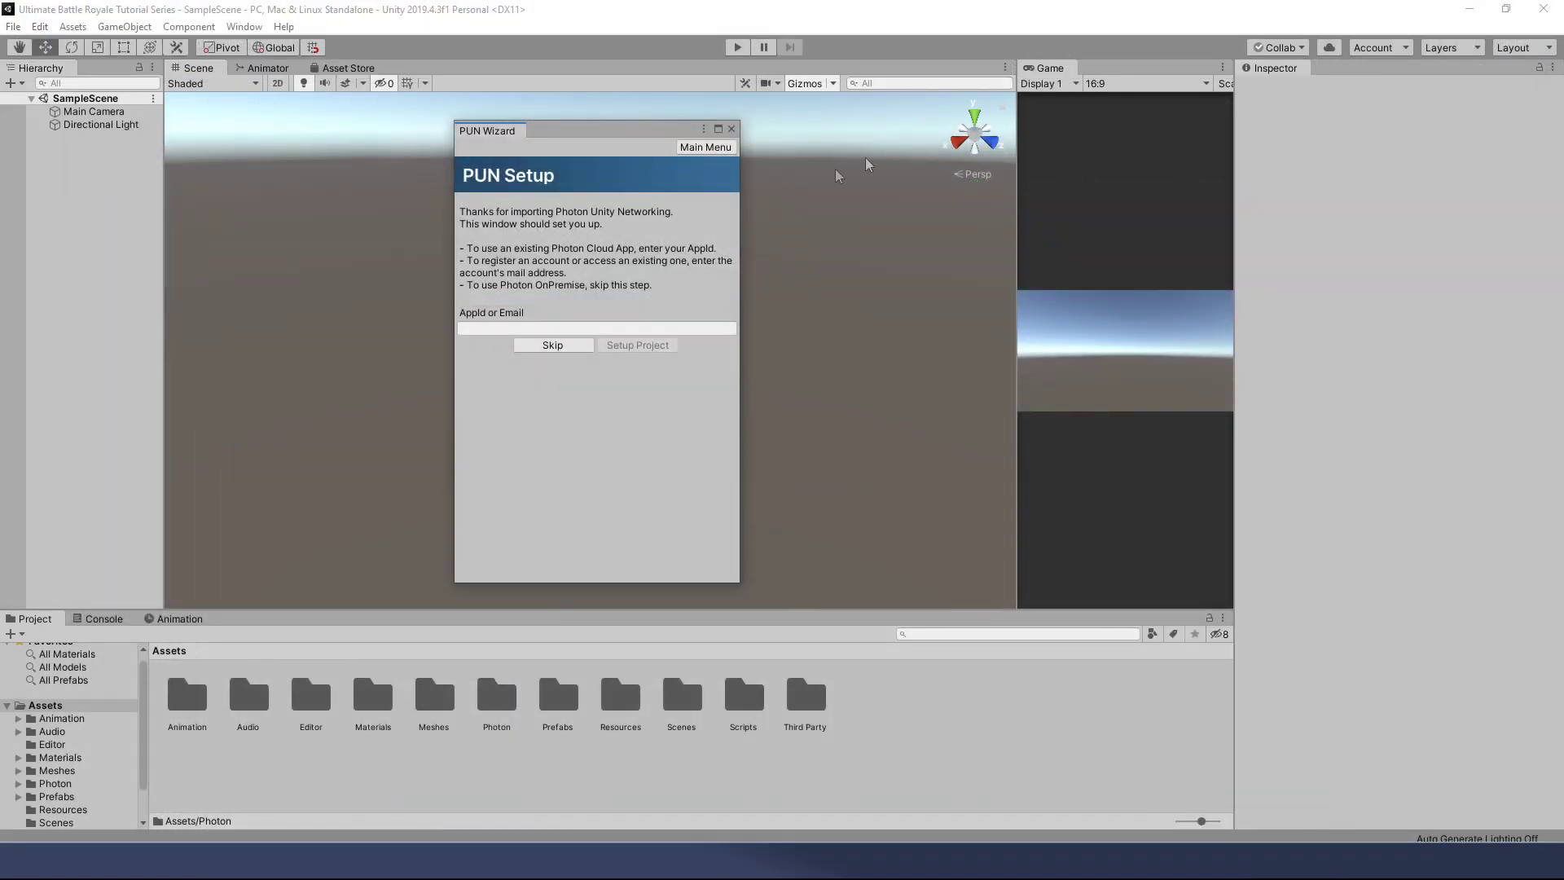
pyautogui.moveTo(591, 136); pyautogui.dragTo(566, 133)
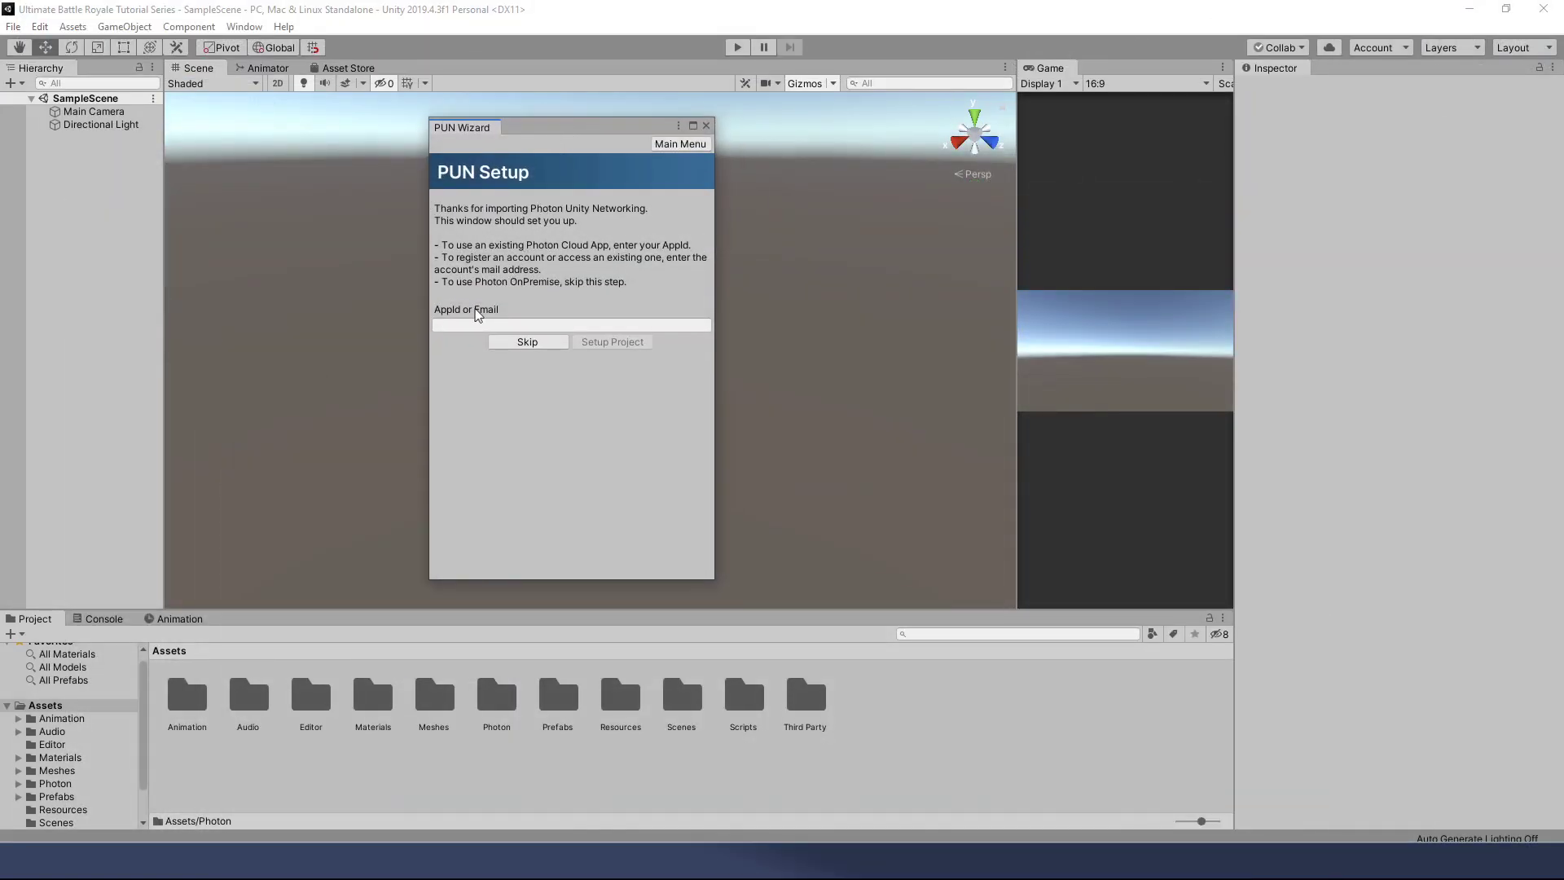
pyautogui.click(464, 325)
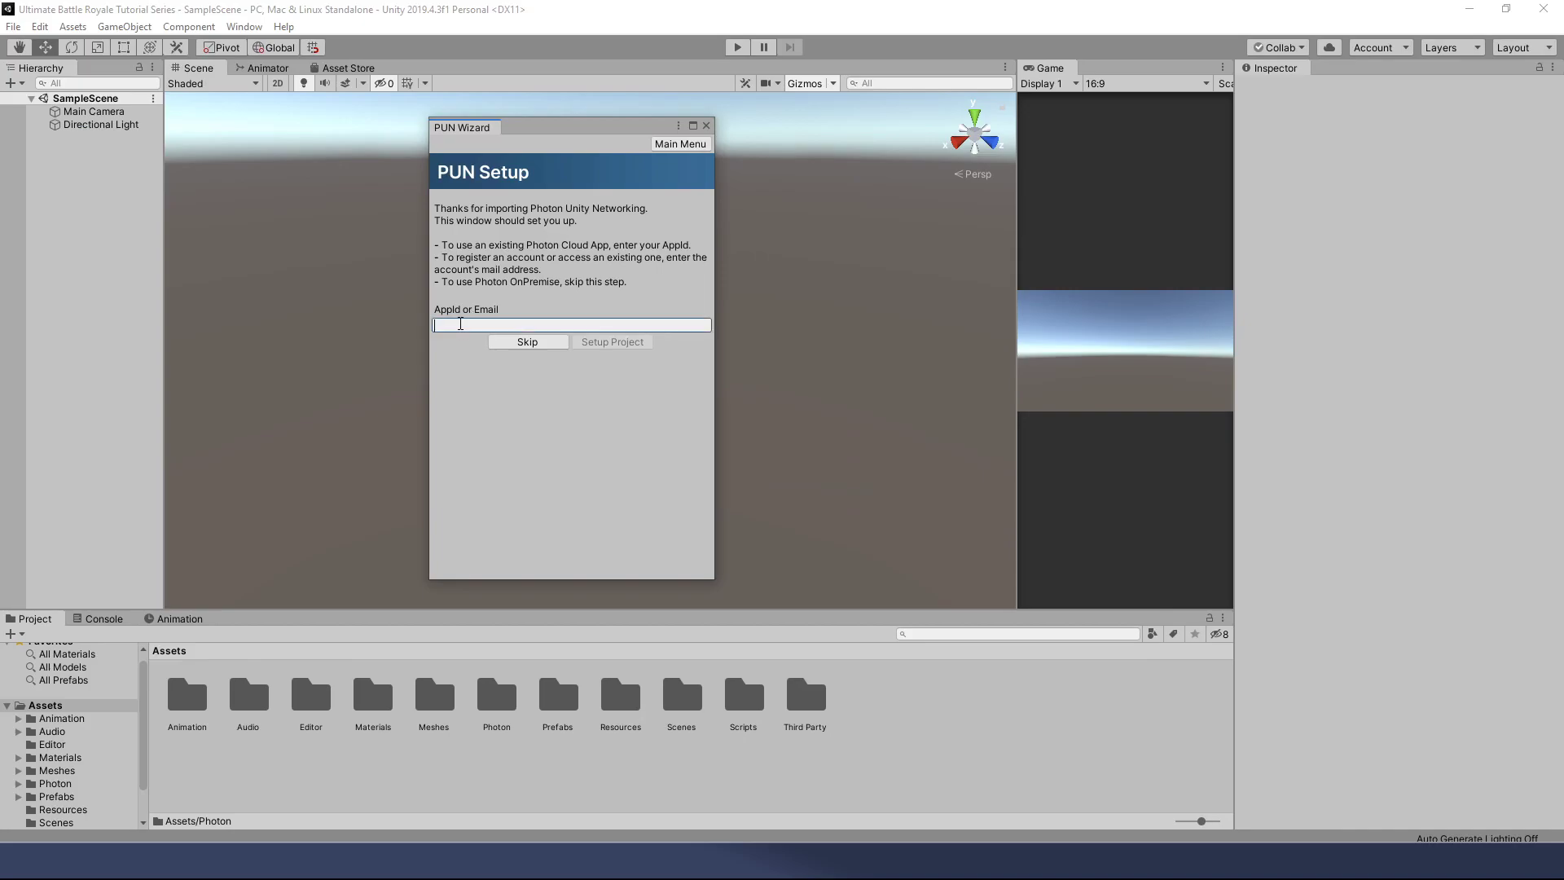
pyautogui.hotkey('ctrl', 'v')
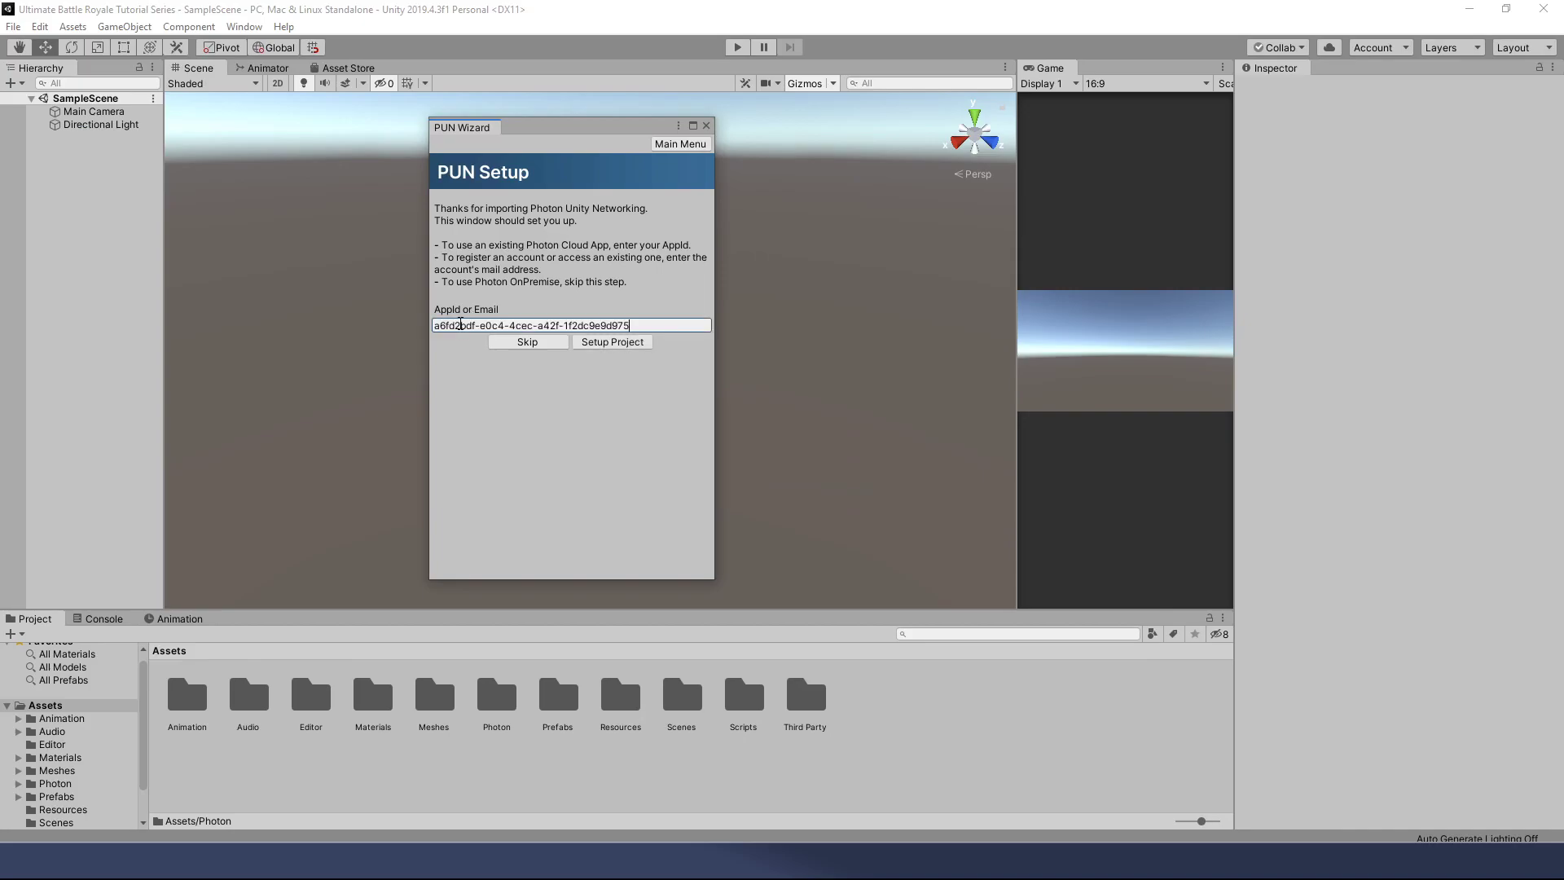
pyautogui.click(612, 342)
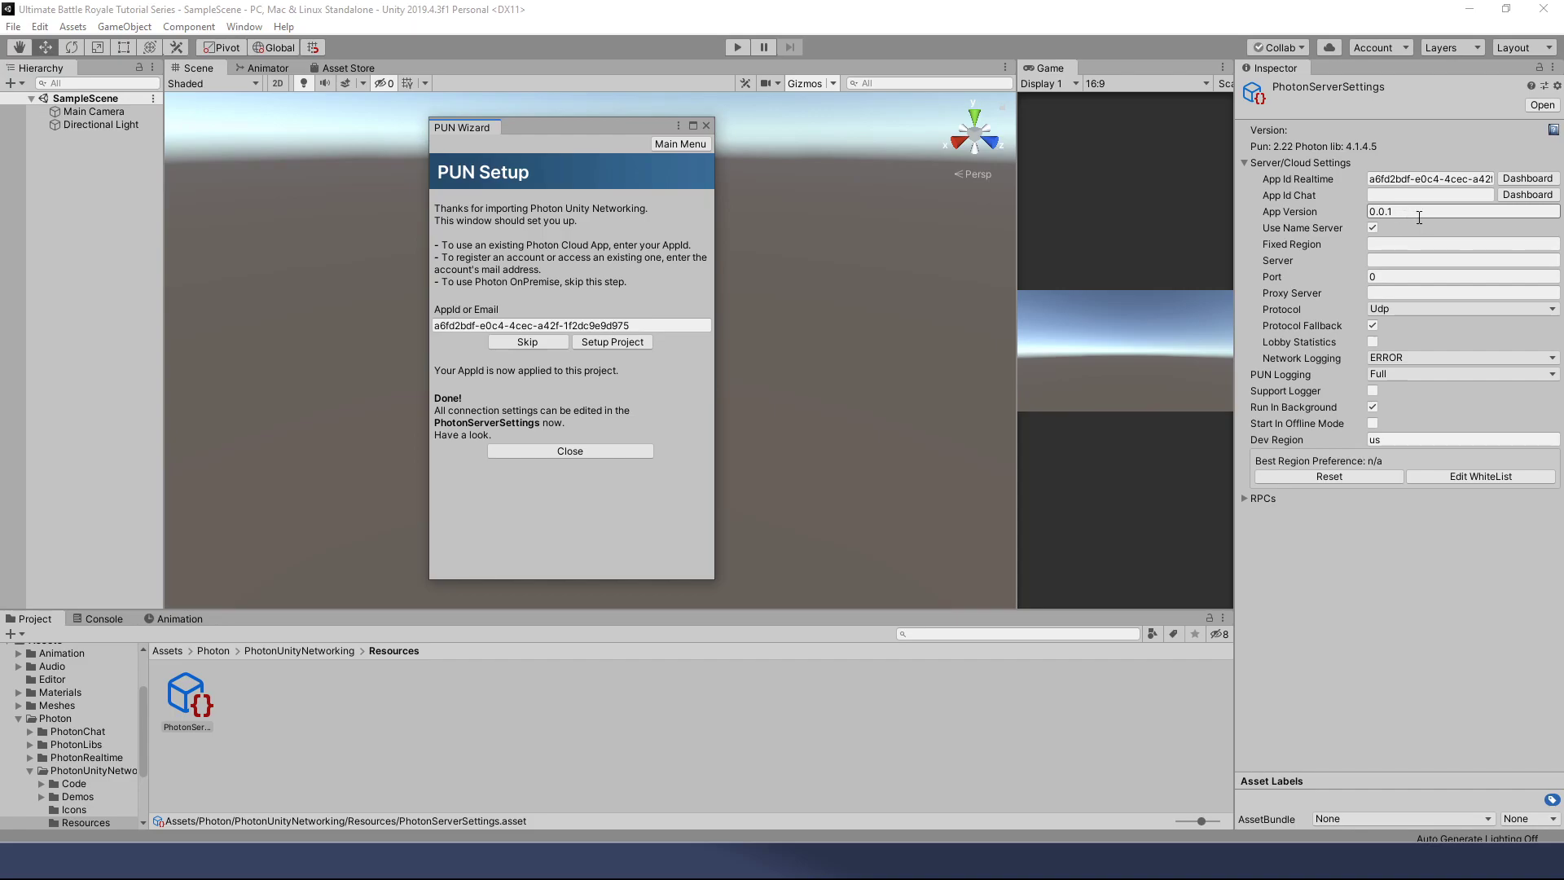
pyautogui.click(1382, 244)
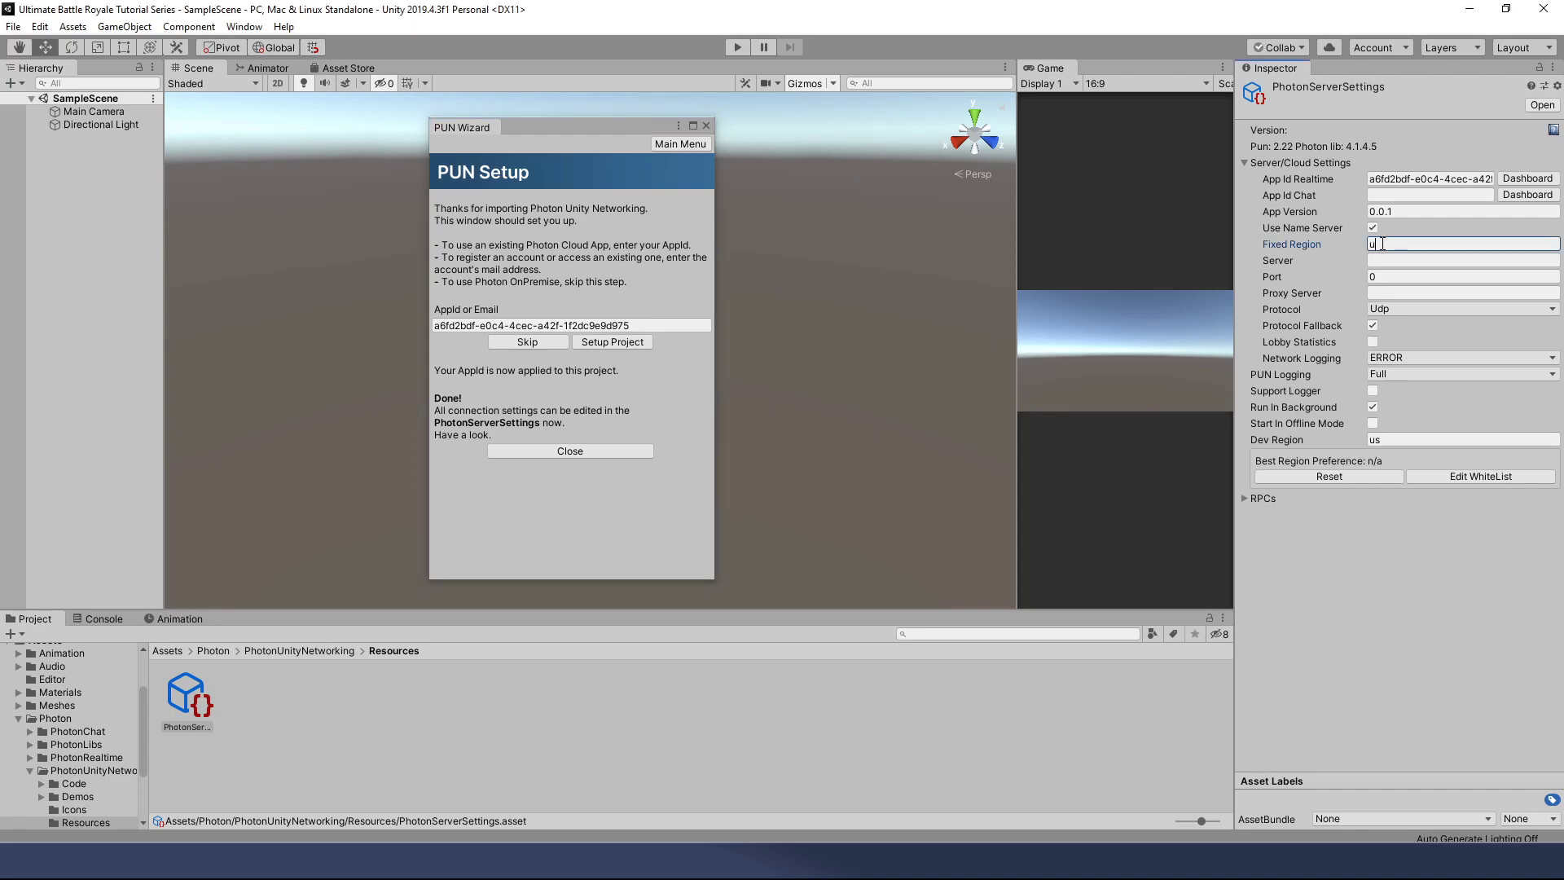
# Set Fixed Region to 'us' and leave the Server field empty.
pyautogui.write('us')
pyautogui.click(1408, 261)
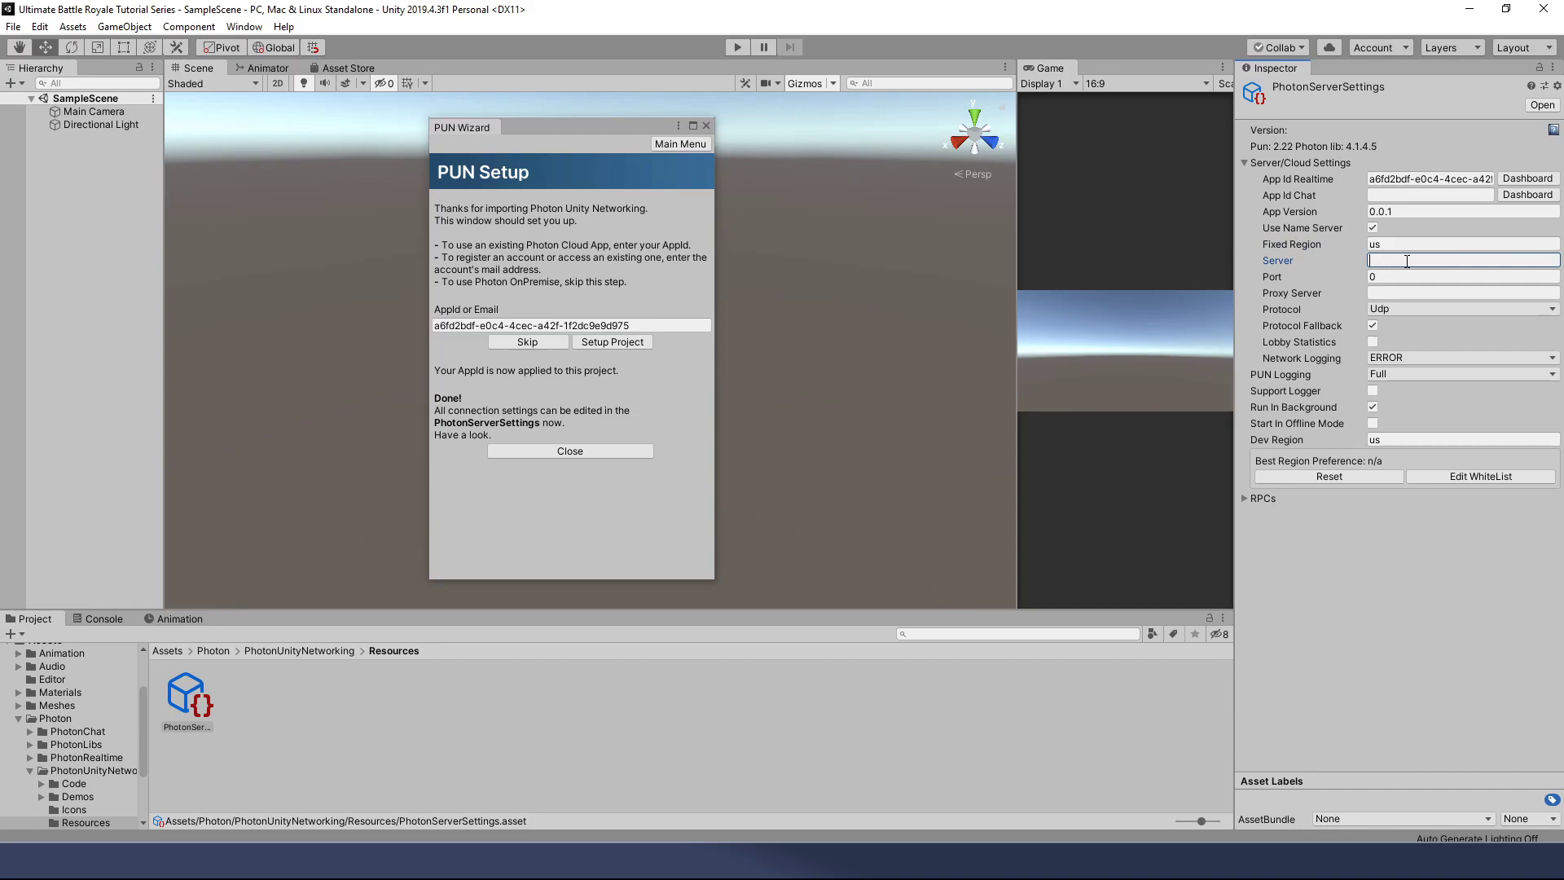
pyautogui.click(1392, 243)
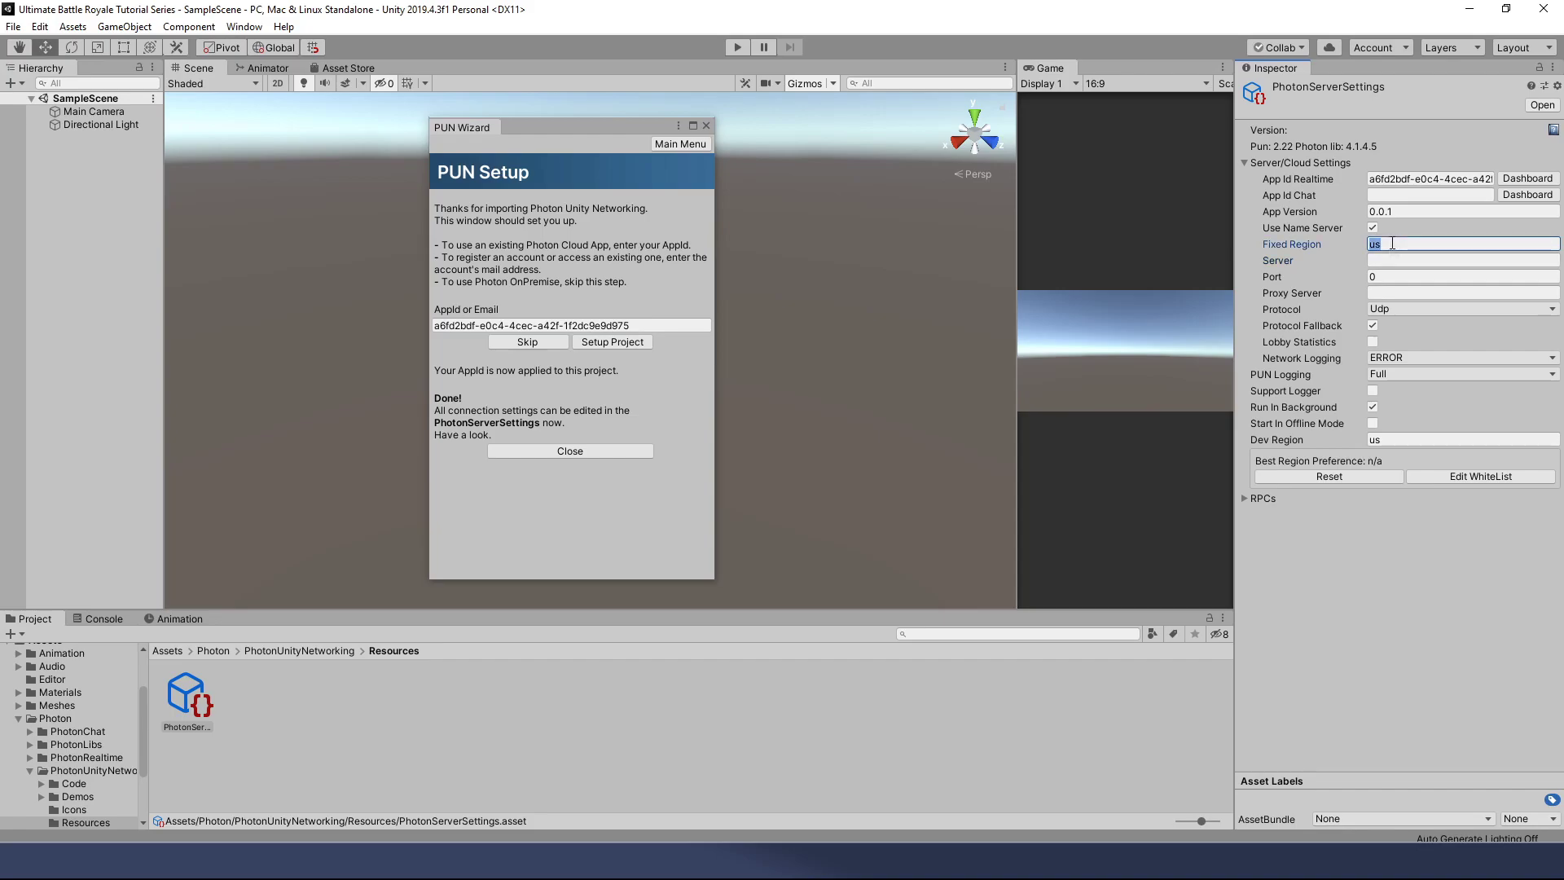
pyautogui.click(1392, 243)
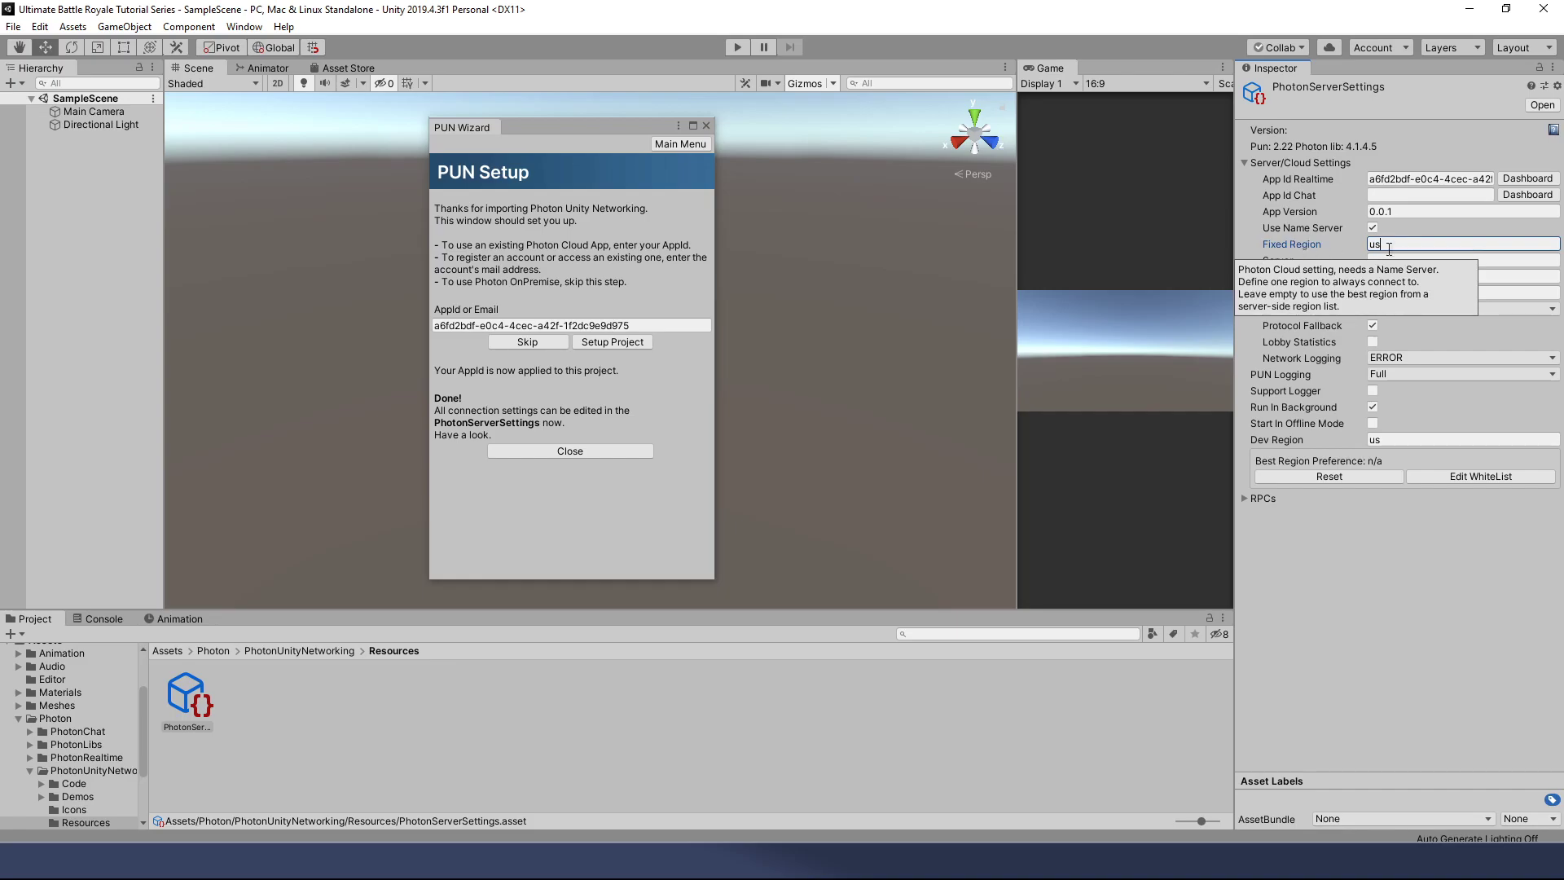
pyautogui.click(1414, 260)
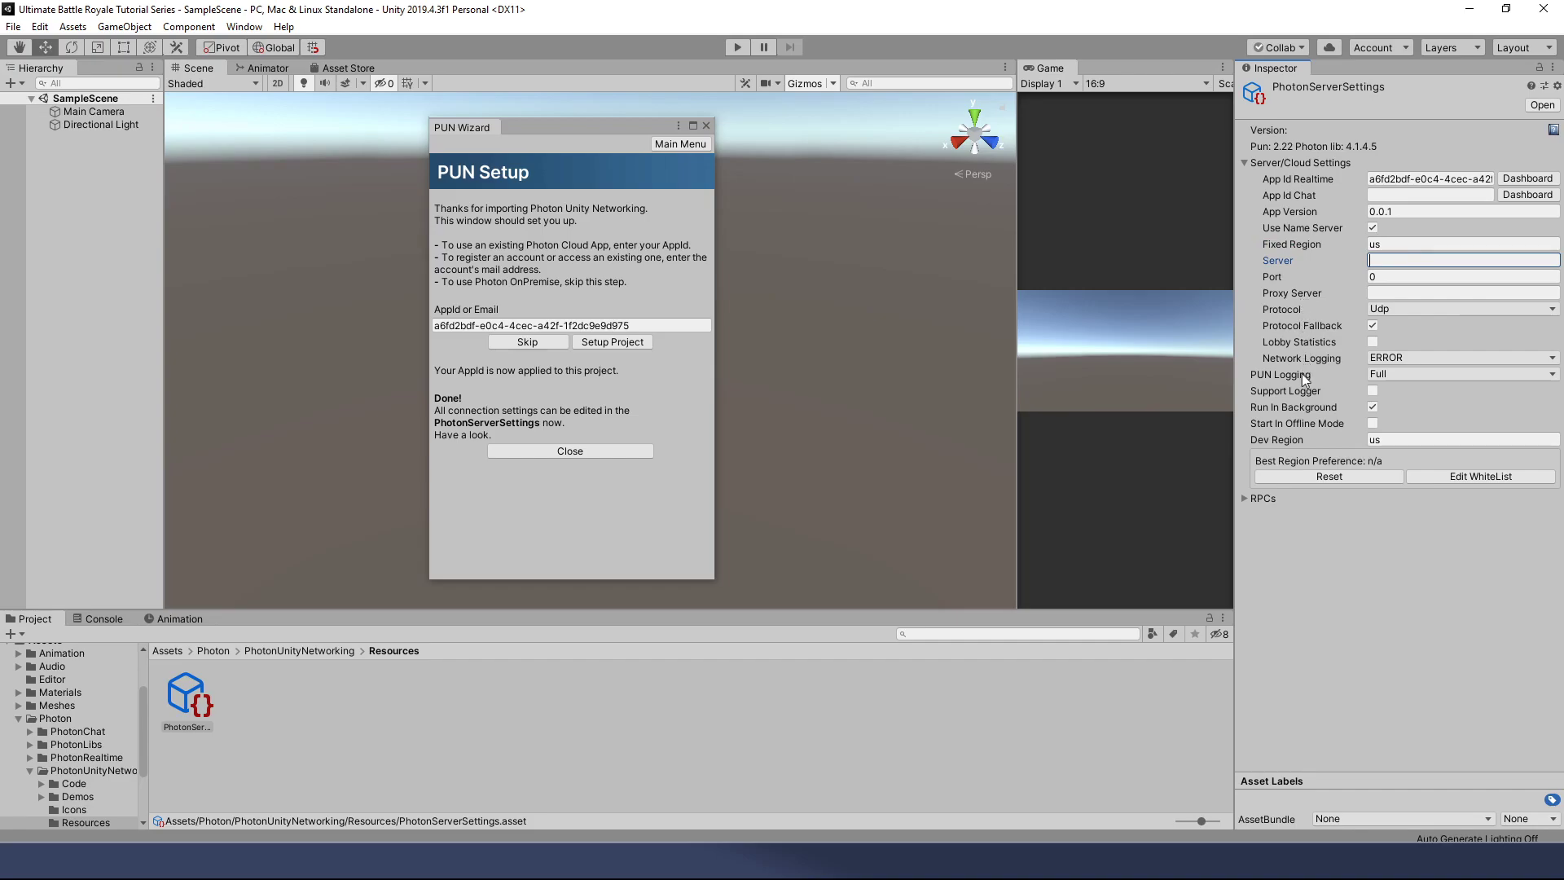
# Keep PUN Logging at Full, confirm Dev Region 'us', and close the PUN Setup wizard.
pyautogui.click(1401, 377)
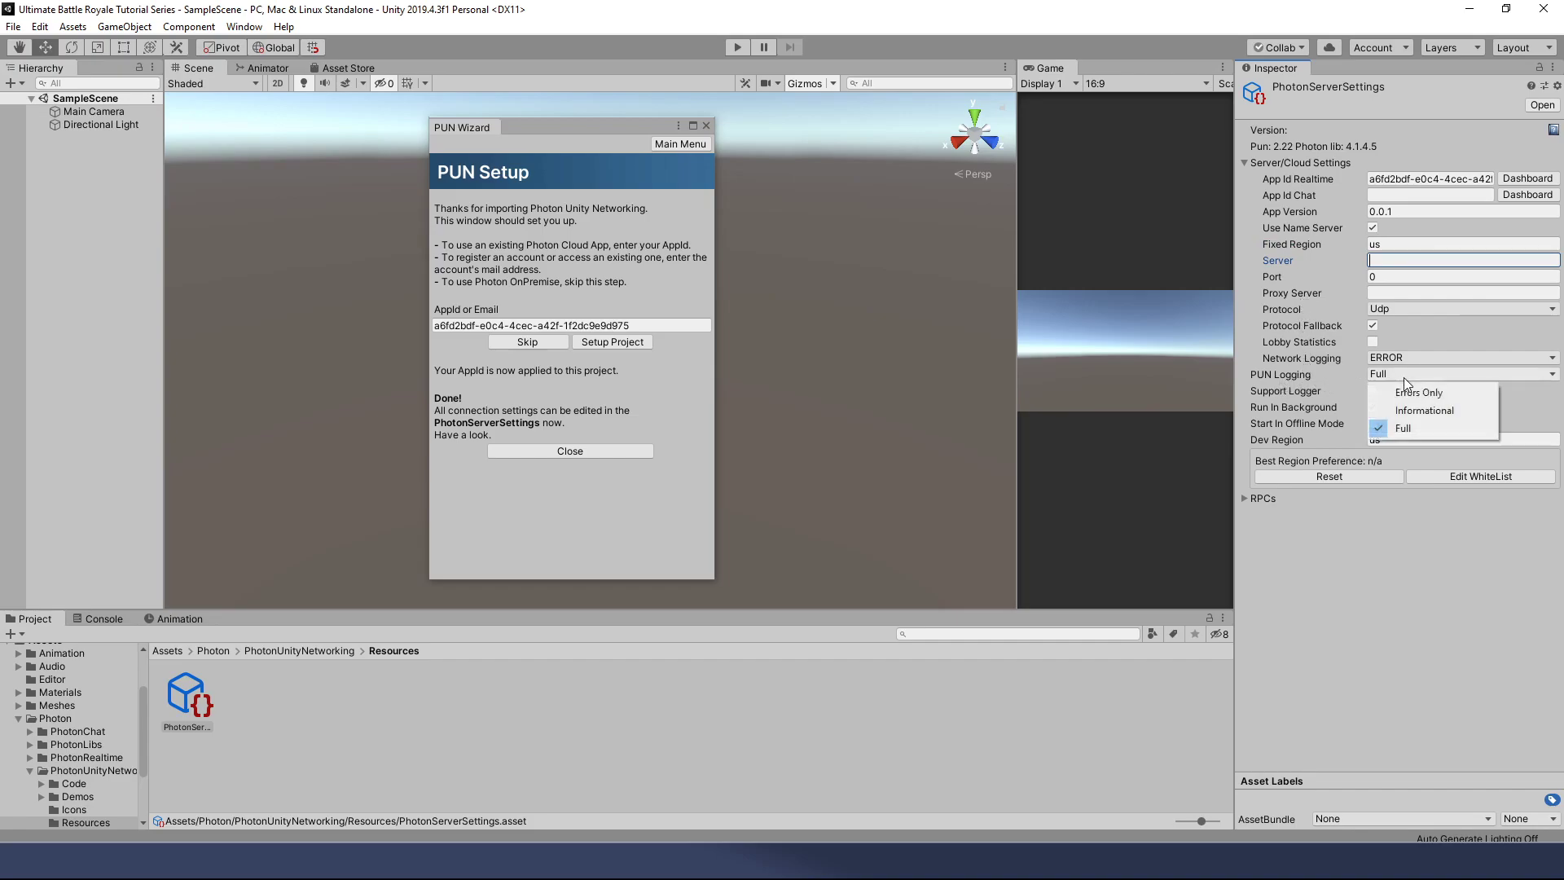
pyautogui.click(1414, 430)
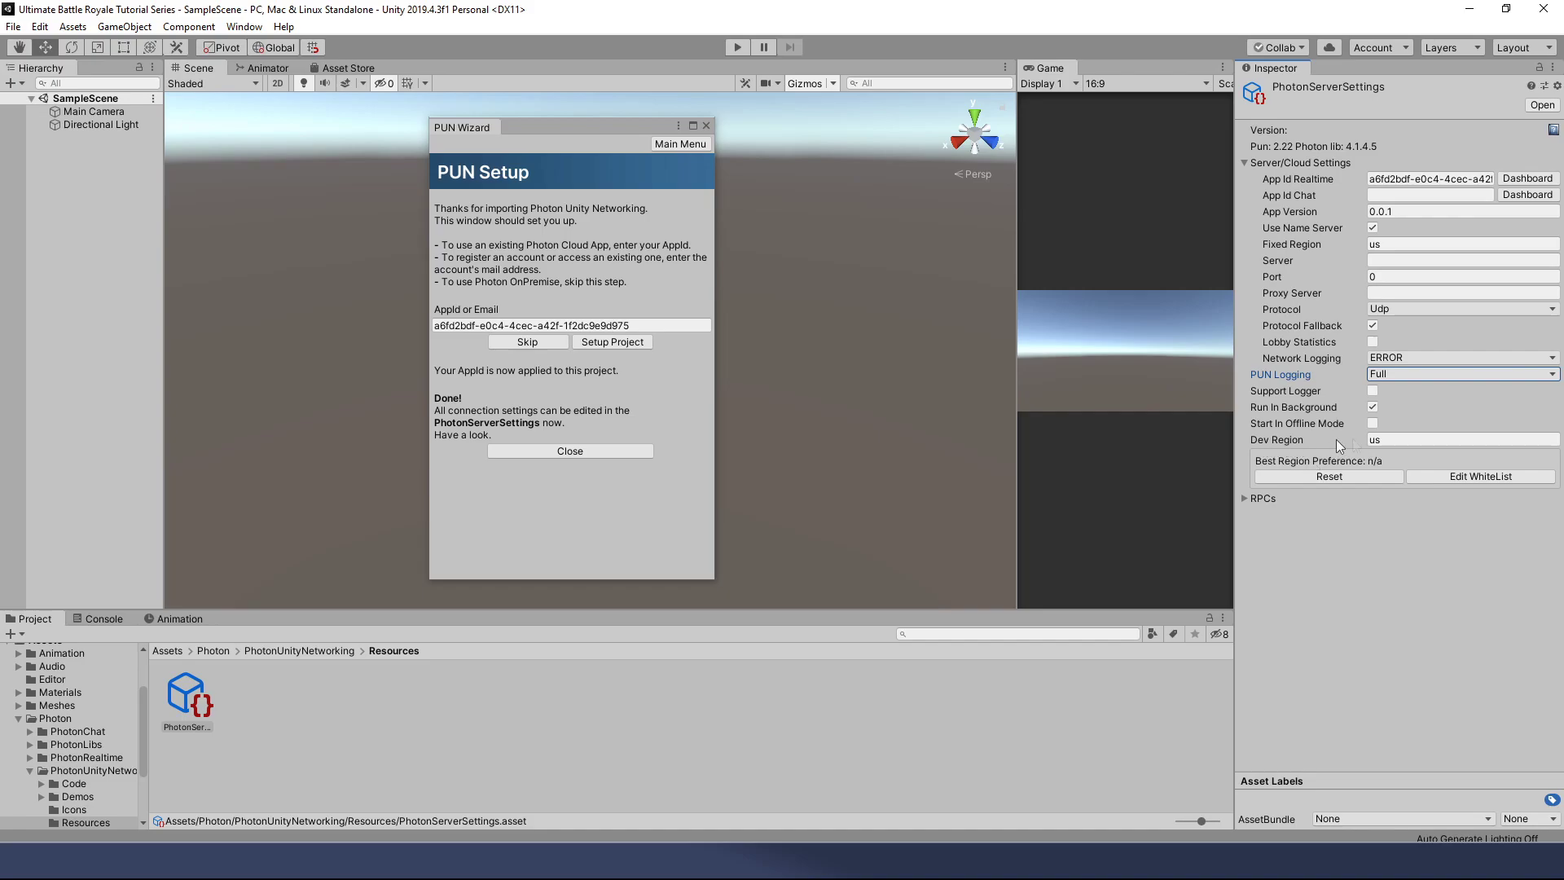
pyautogui.click(1387, 441)
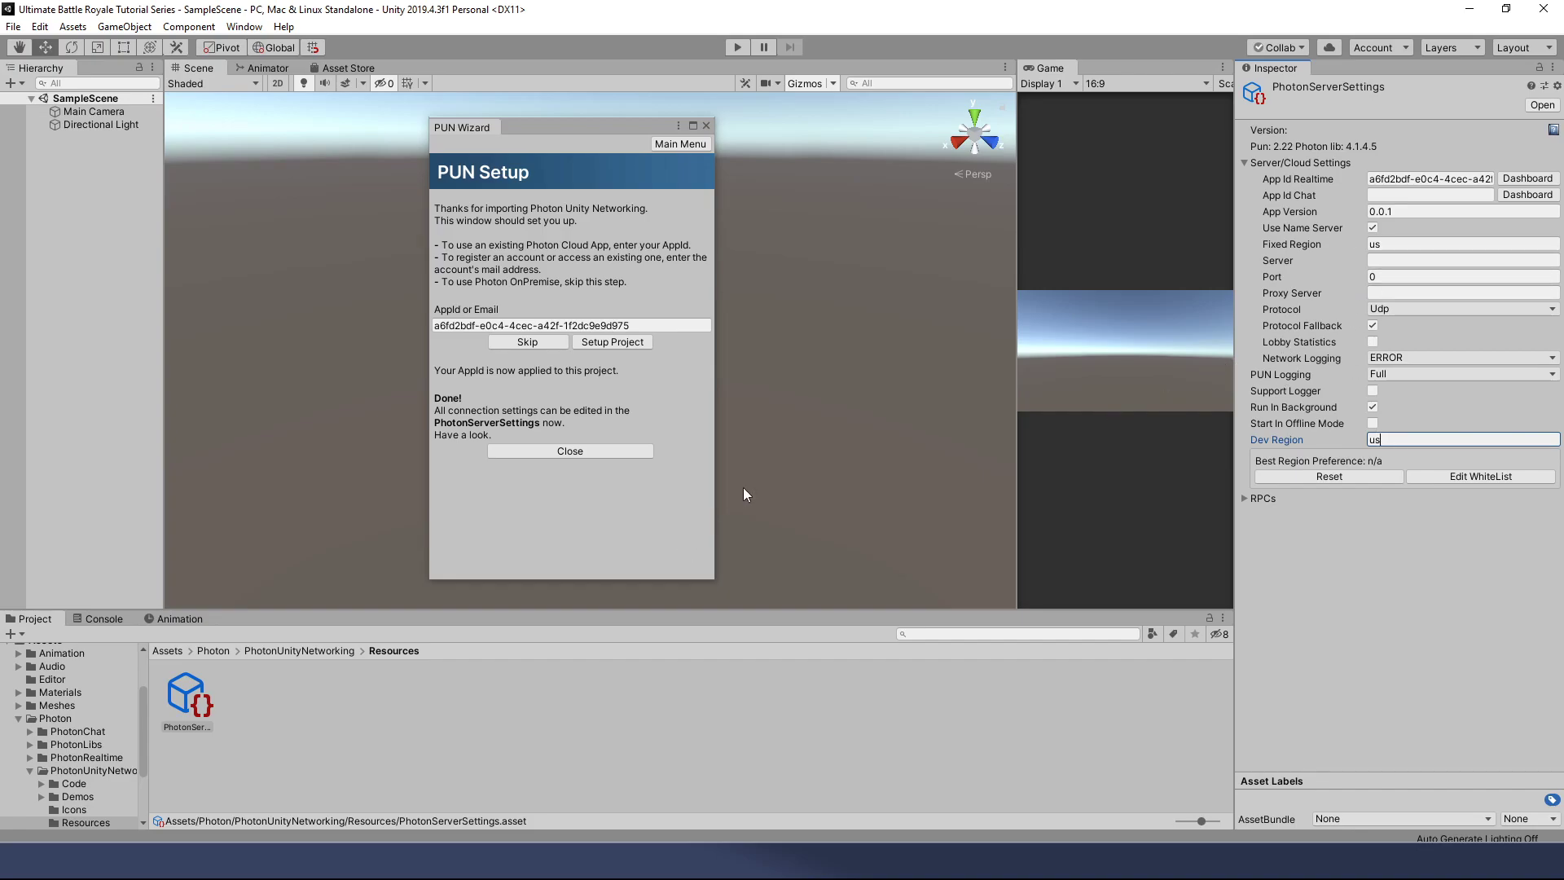
pyautogui.click(706, 125)
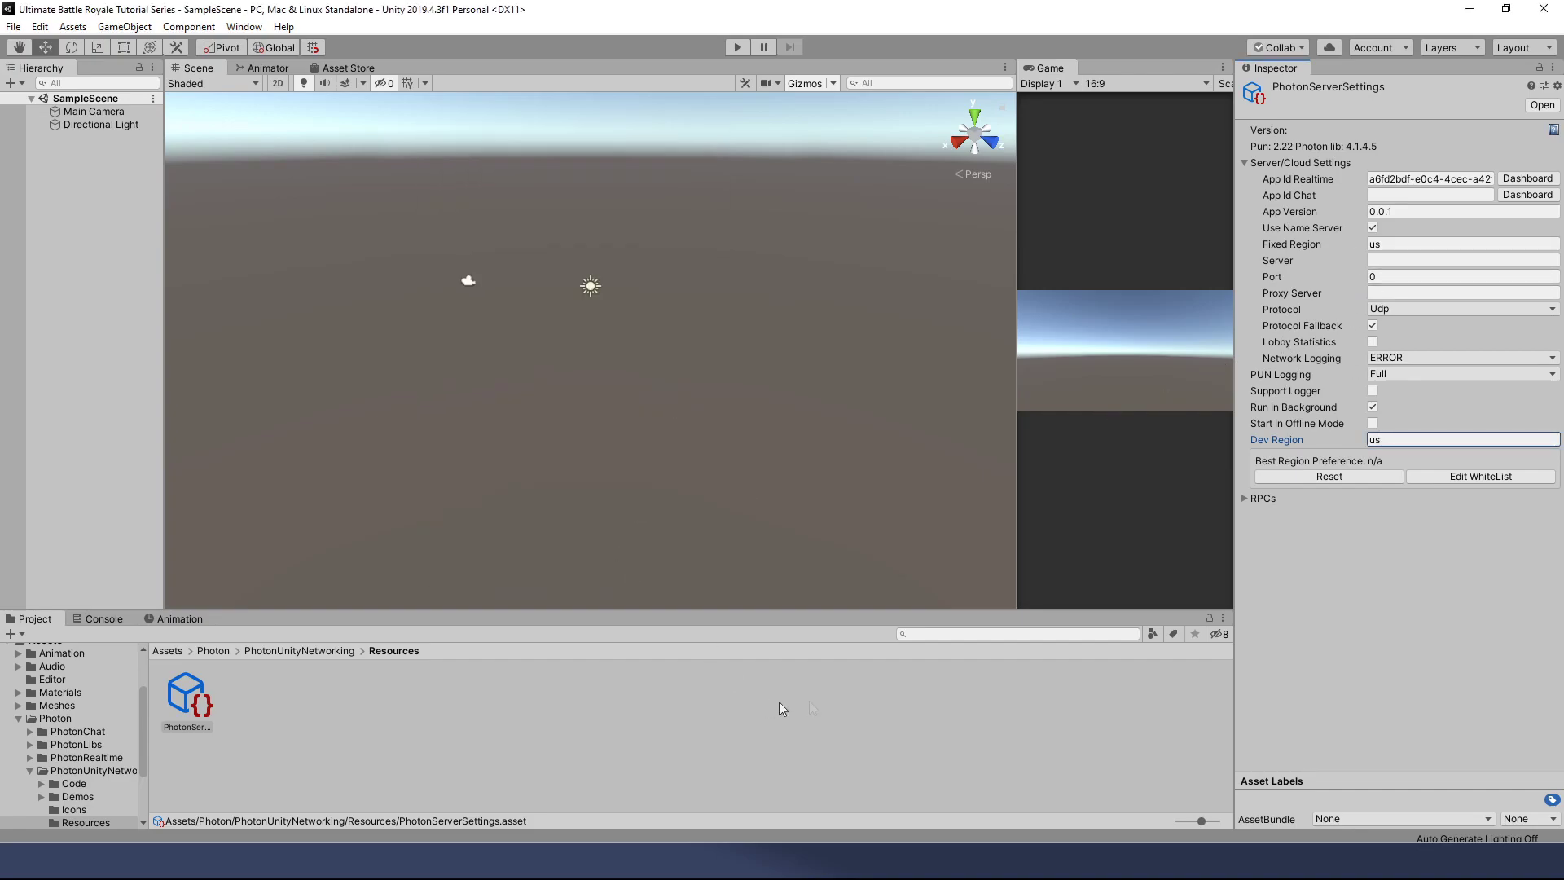
# Open the Photon folder and inspect its PhotonNetworking-Documentation PDF and help files.
pyautogui.click(153, 213)
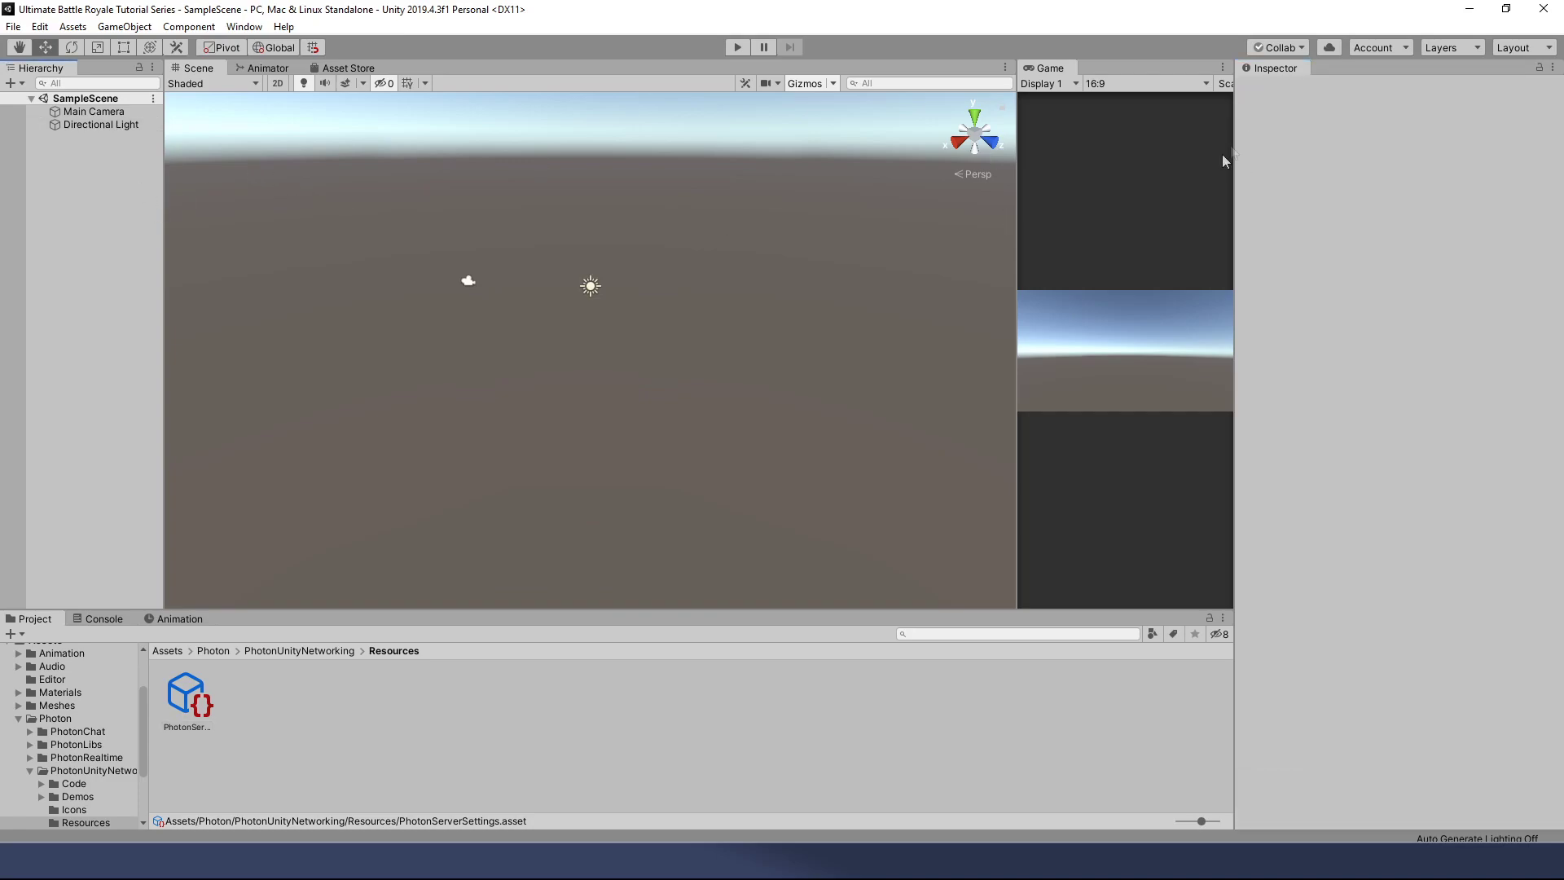
pyautogui.click(167, 651)
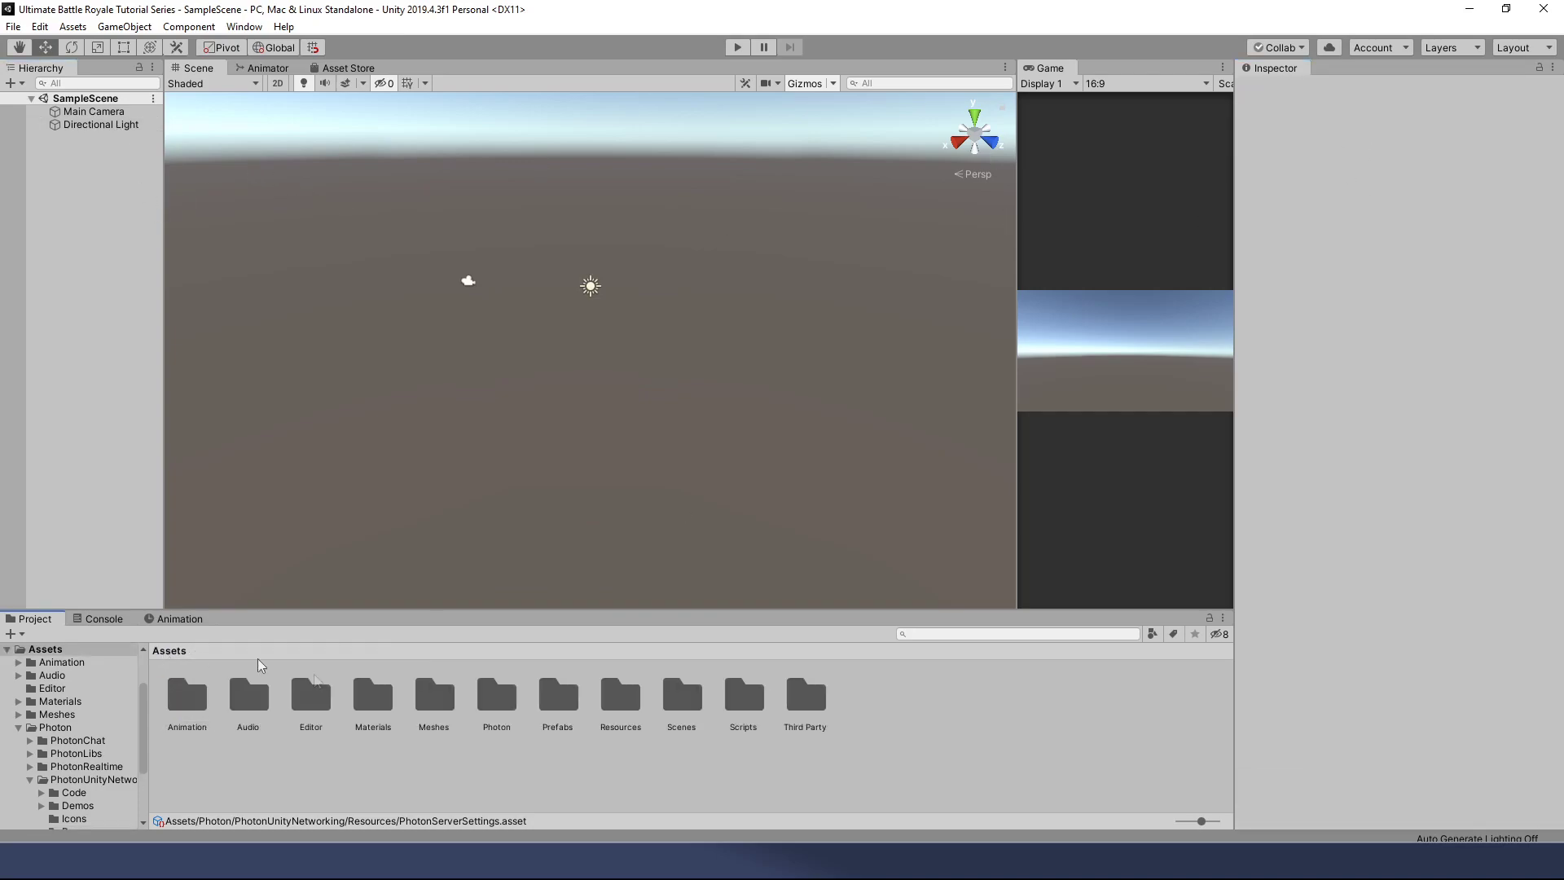
pyautogui.doubleClick(498, 698)
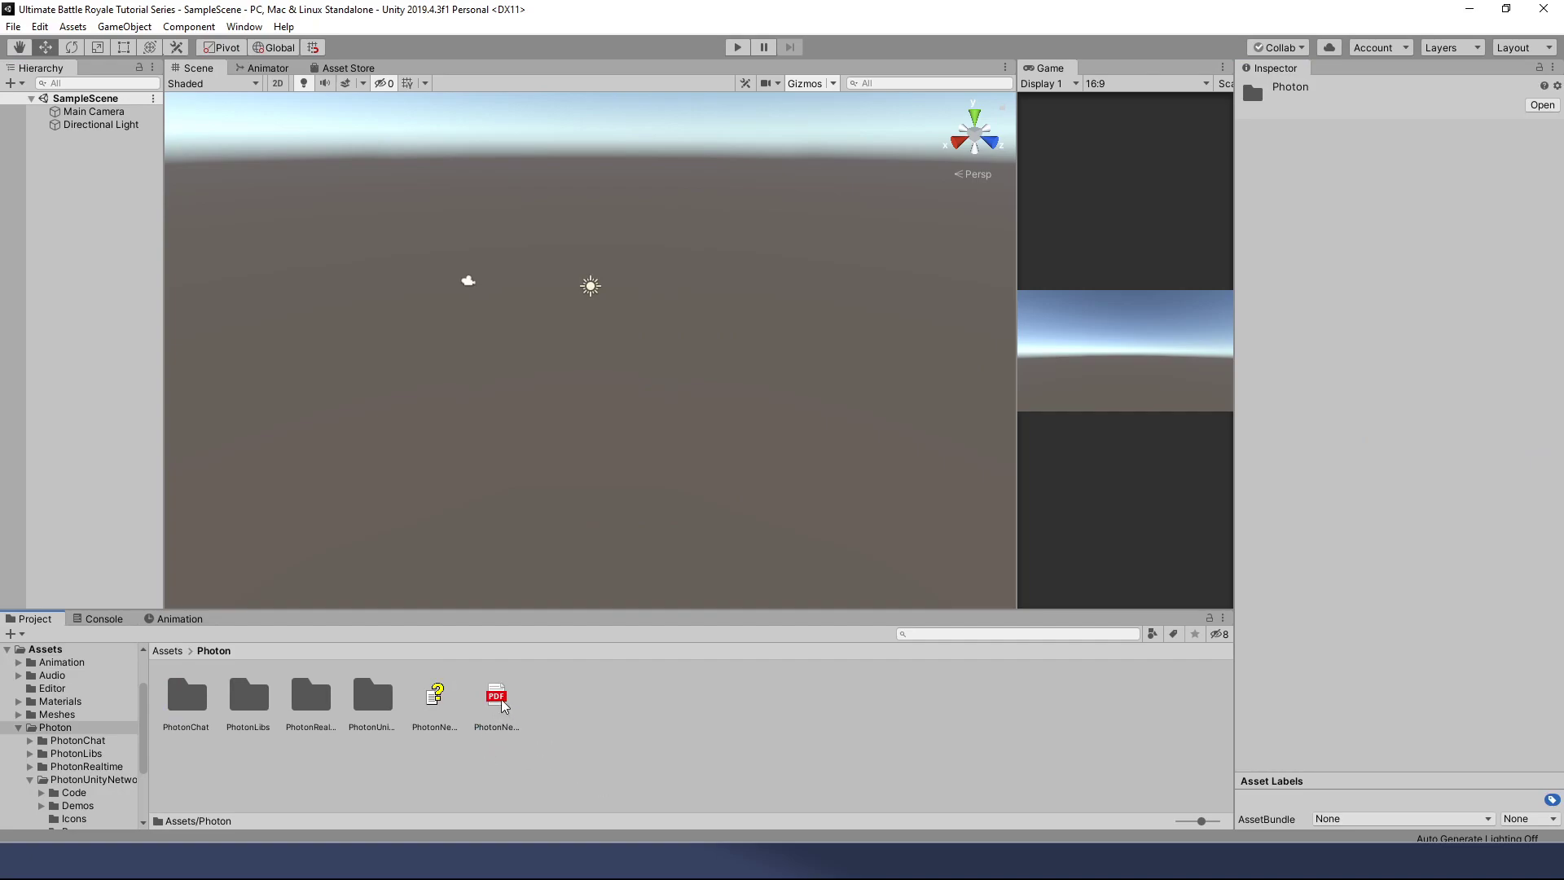
pyautogui.click(503, 728)
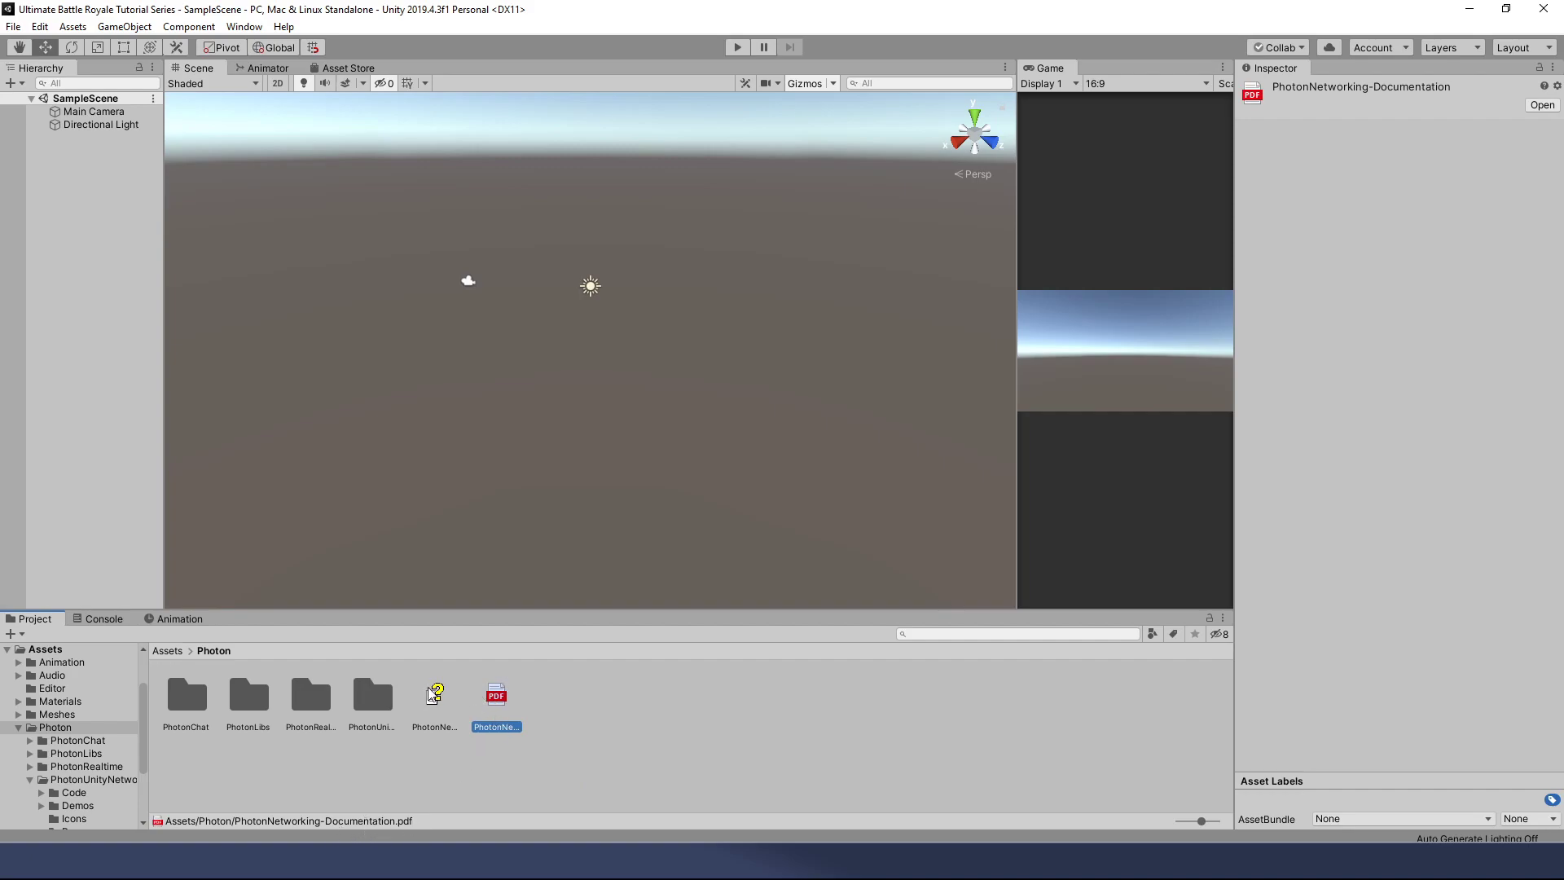
pyautogui.click(434, 709)
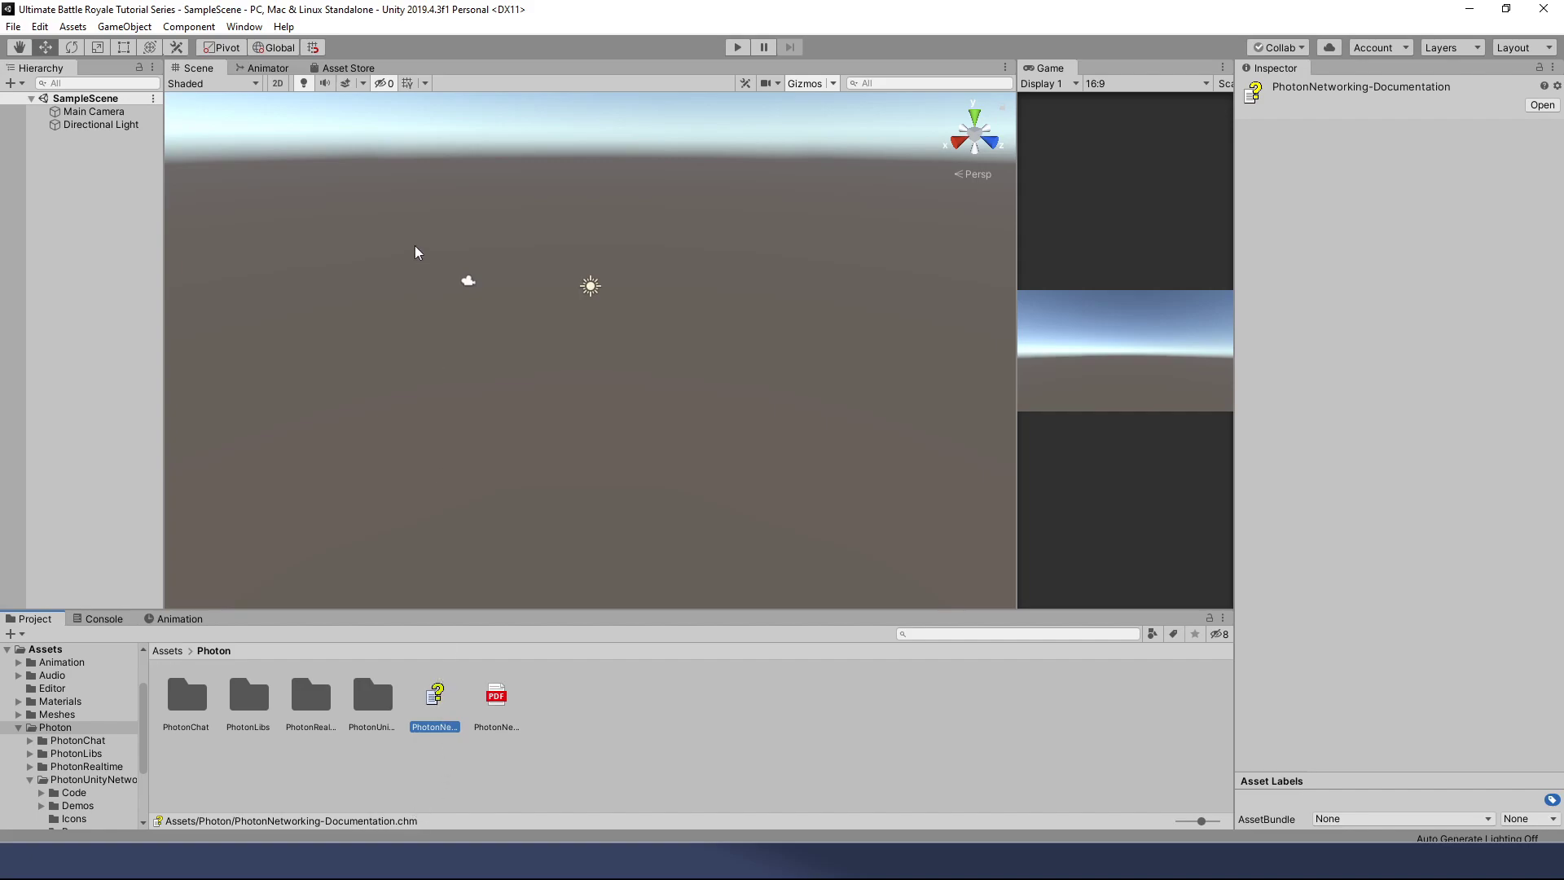
pyautogui.click(285, 29)
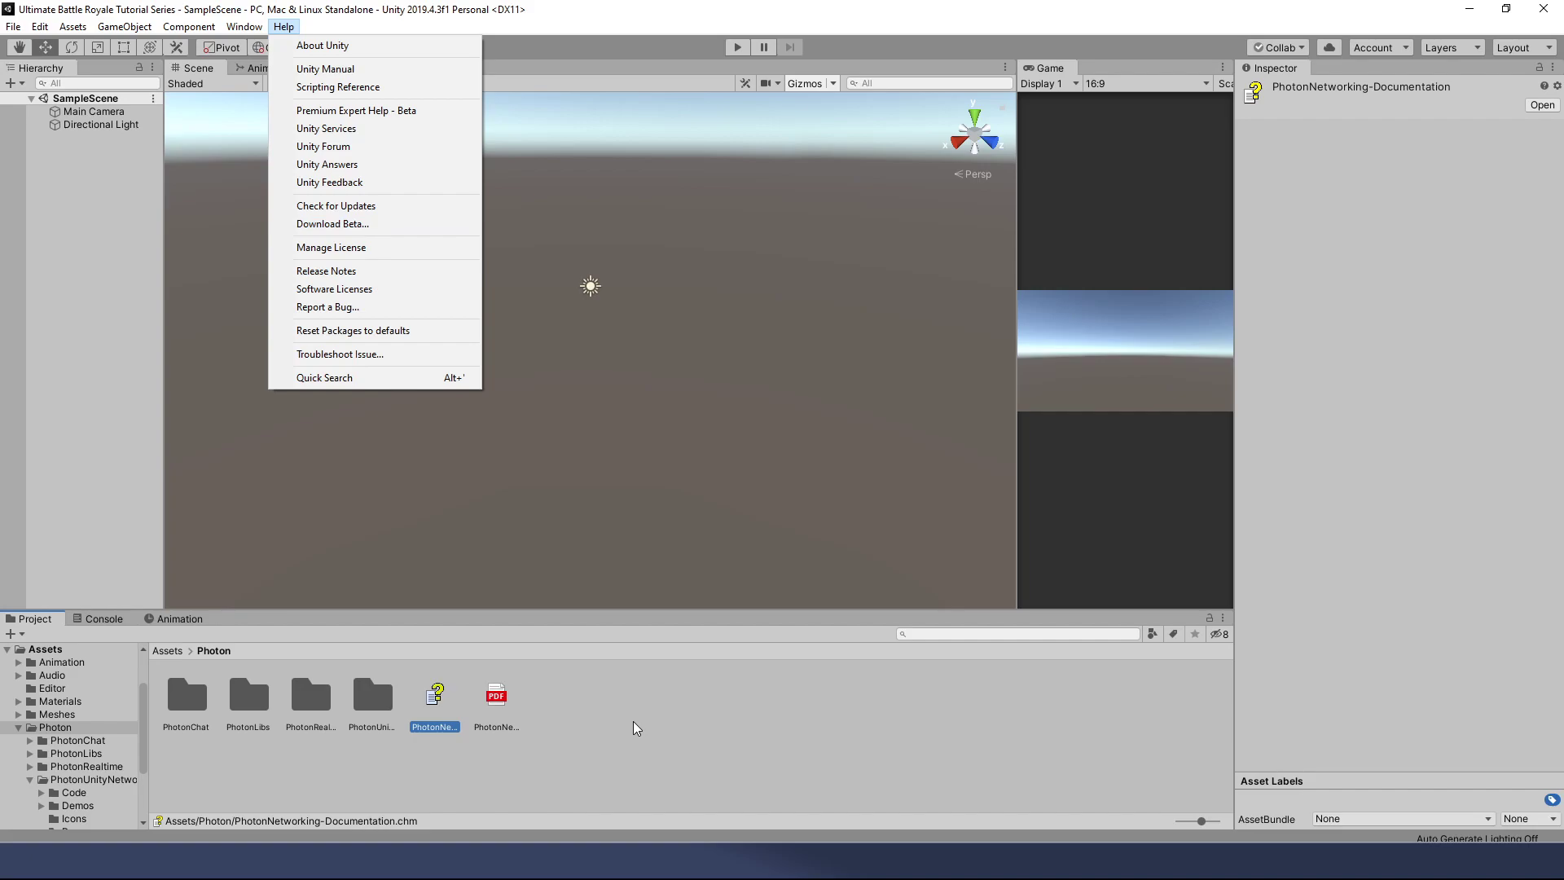
pyautogui.click(614, 711)
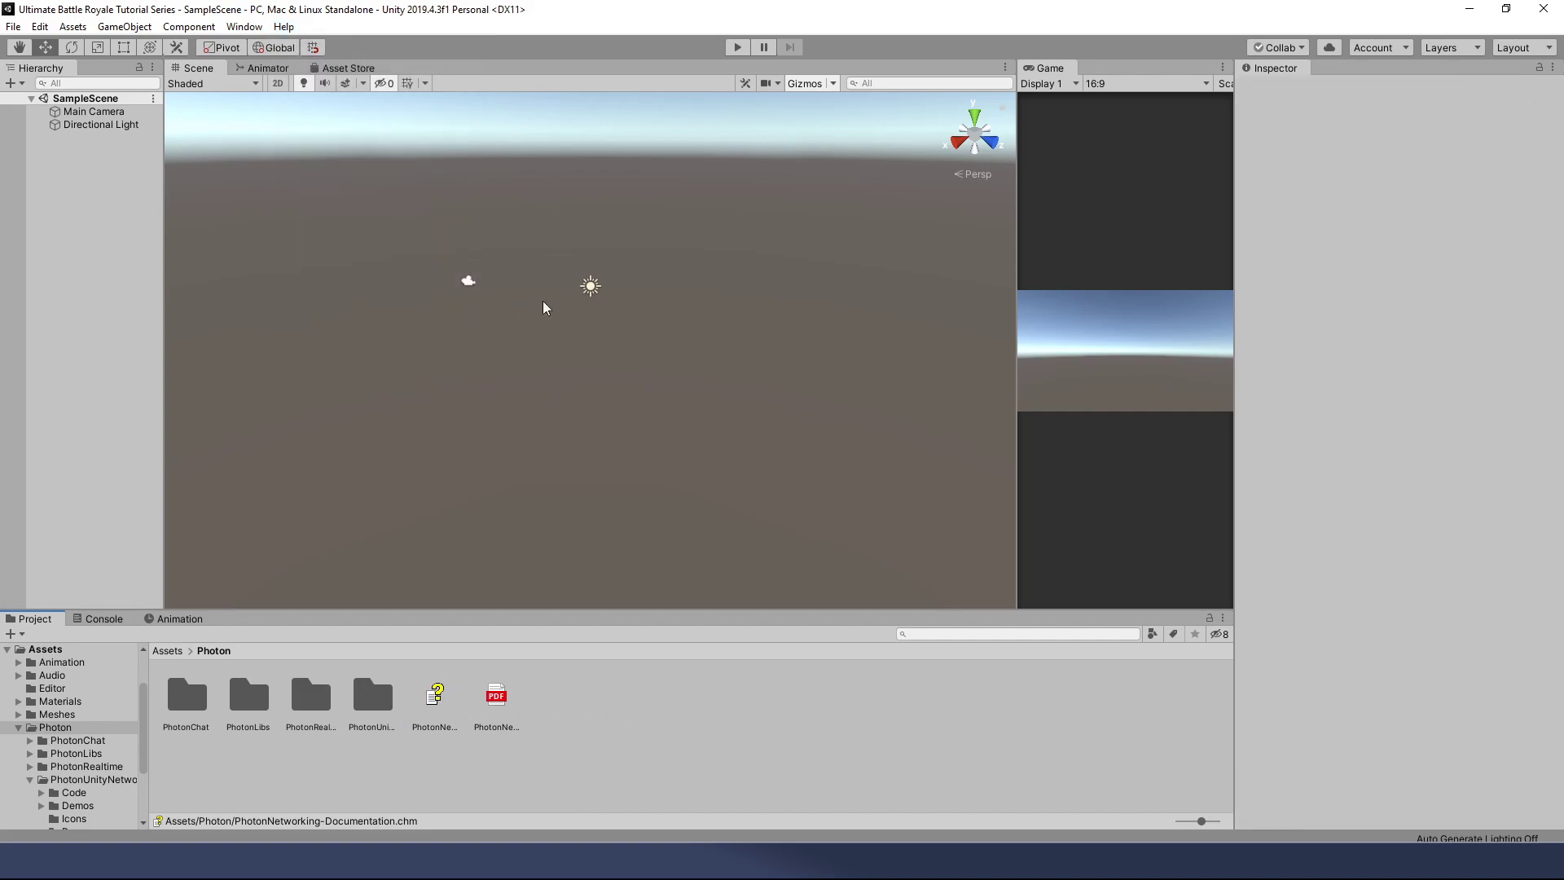
pyautogui.click(436, 701)
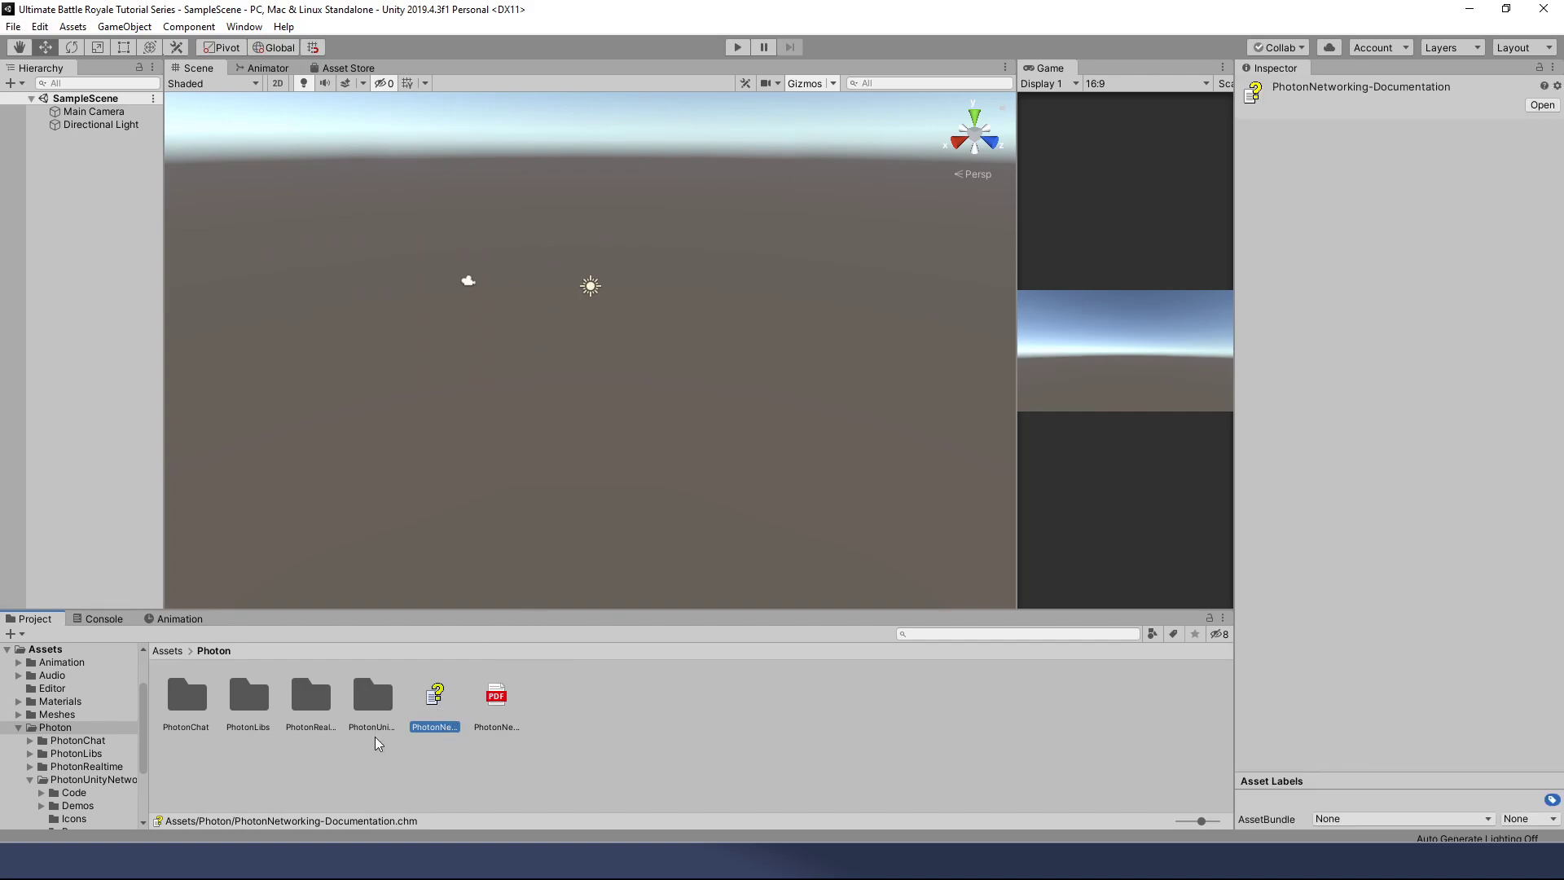
# Check the PhotonRealtime, PhotonLibs and PhotonChat folders, then open PhotonUnityNetworking.
pyautogui.click(380, 704)
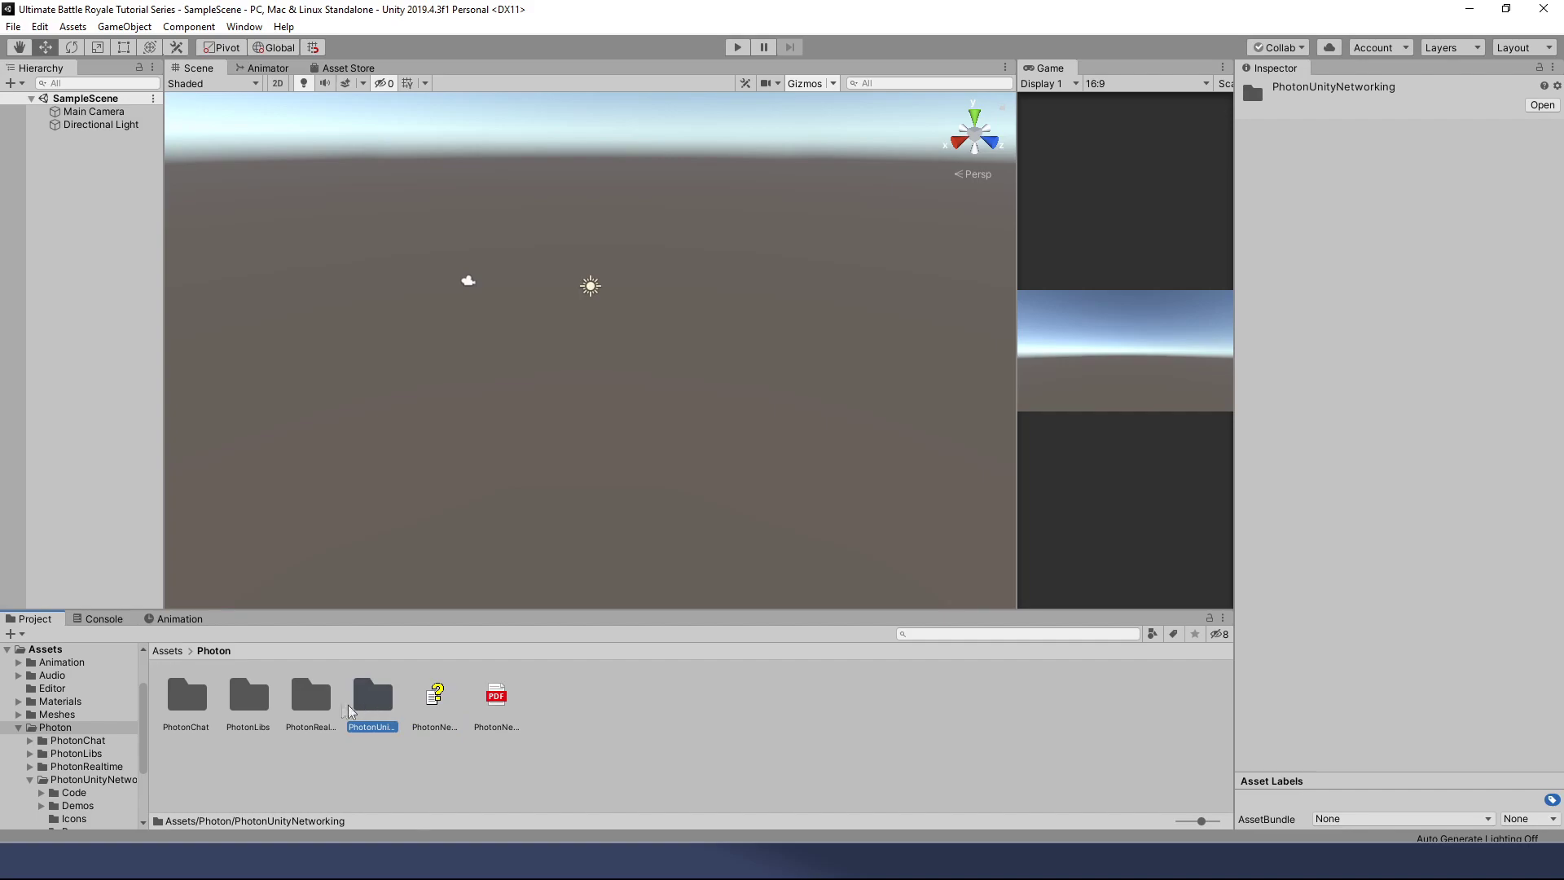
pyautogui.click(313, 706)
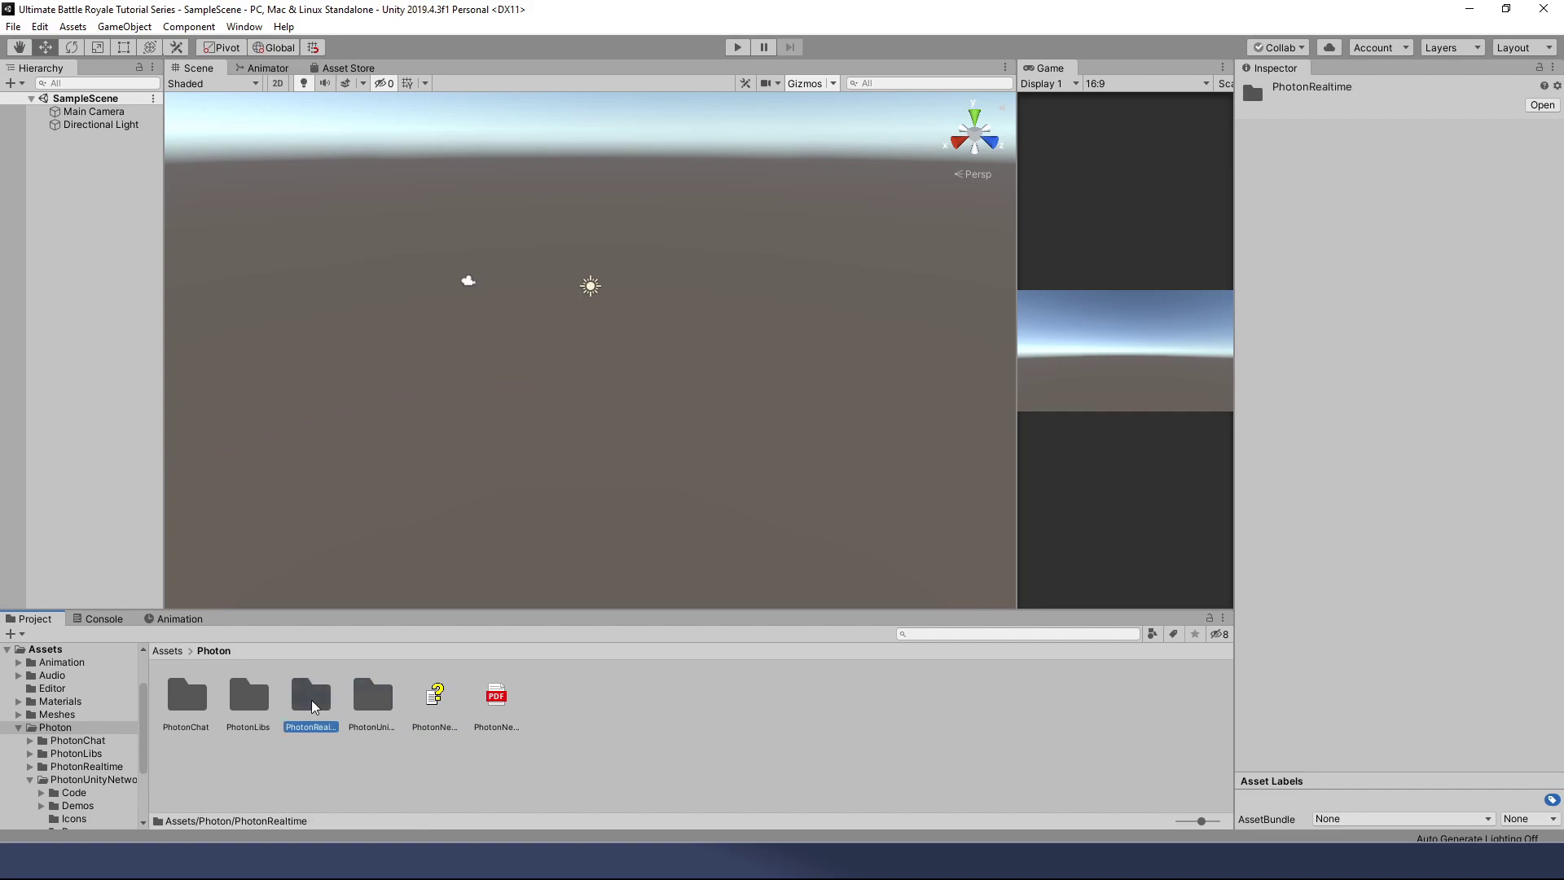
pyautogui.click(248, 705)
pyautogui.click(184, 701)
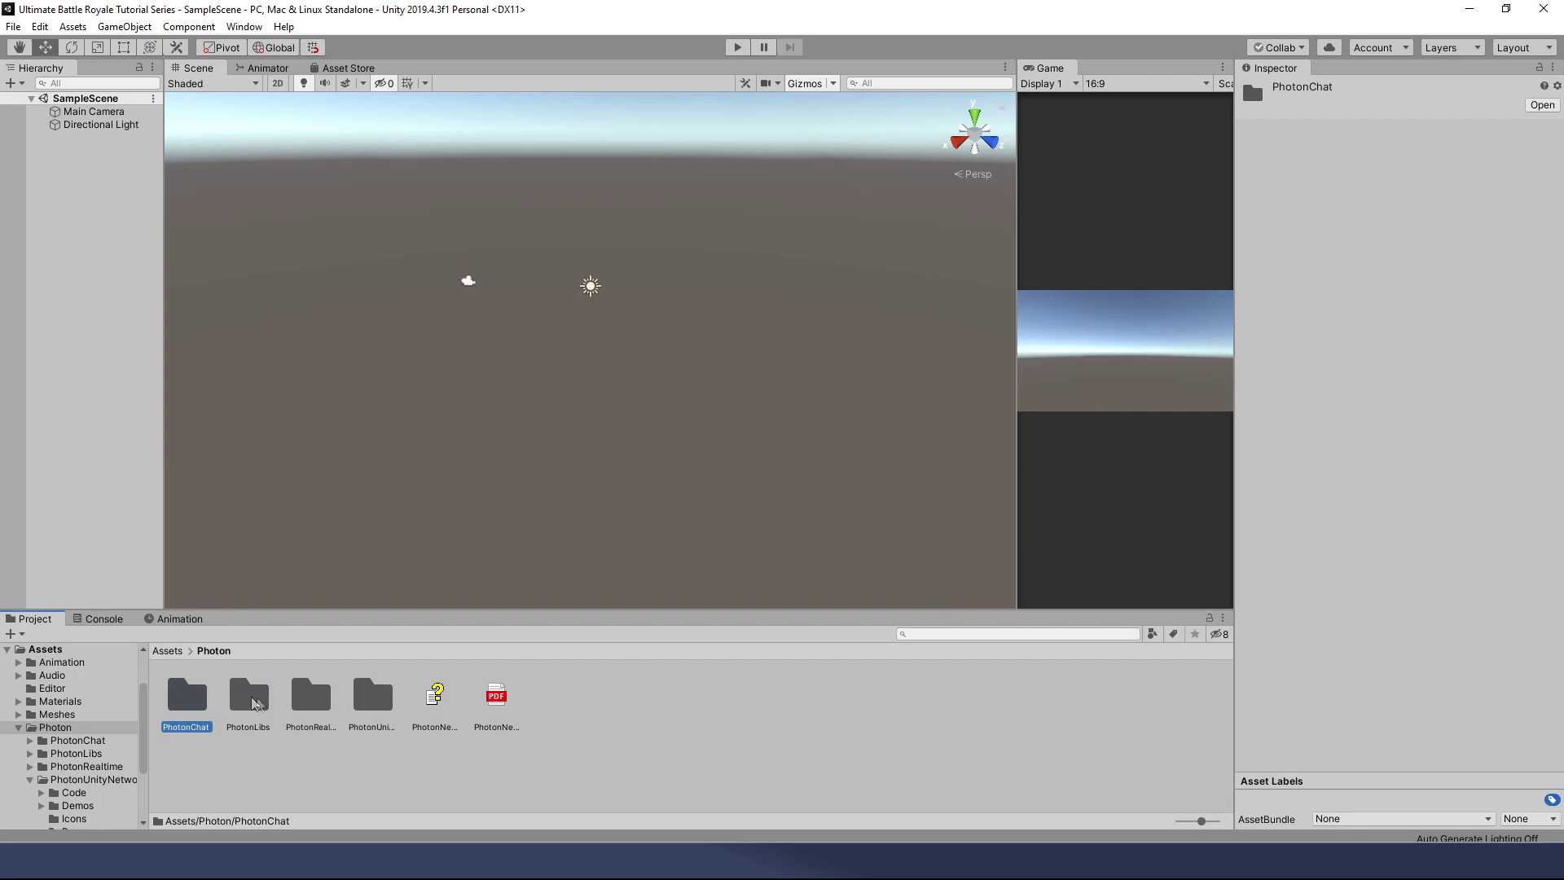
pyautogui.doubleClick(373, 699)
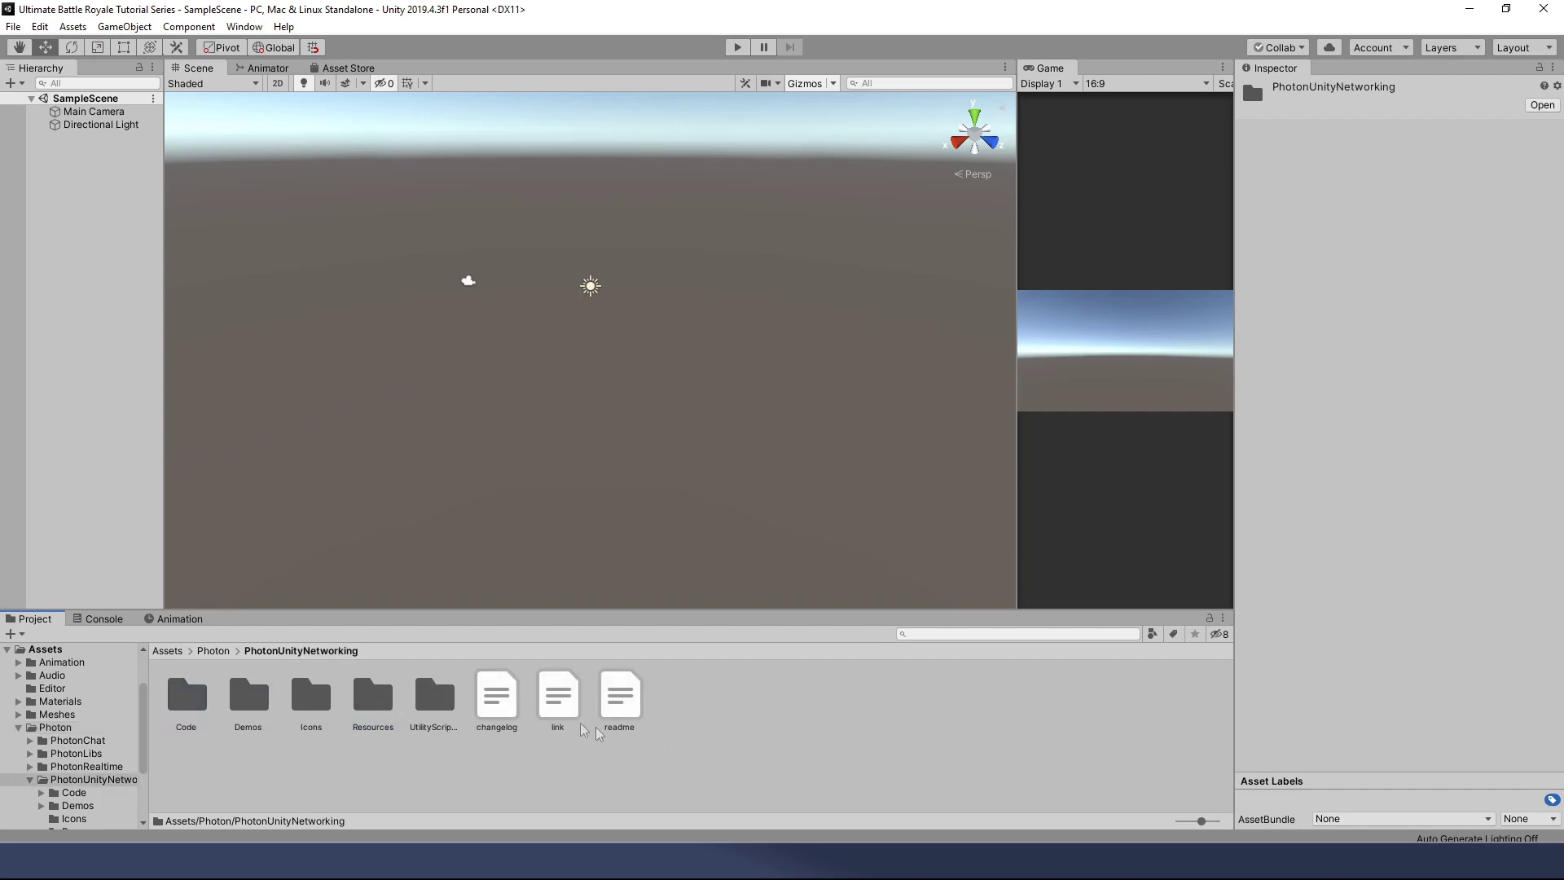
# Select the PUN readme file and read it in the Inspector.
pyautogui.click(619, 709)
pyautogui.scroll(-15, 1382, 505)
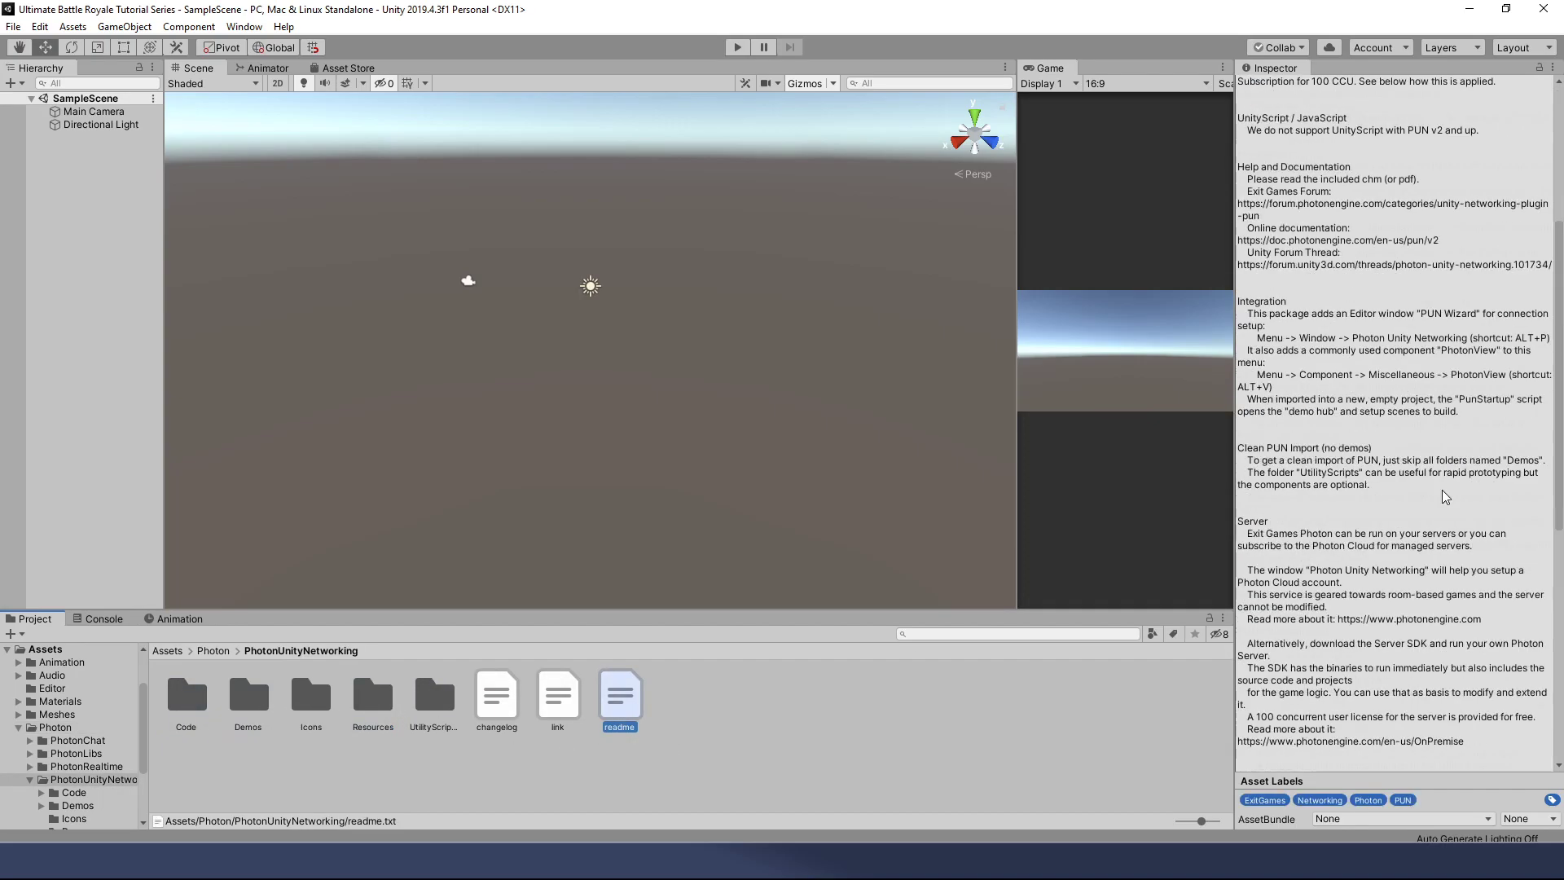
pyautogui.scroll(15, 1435, 588)
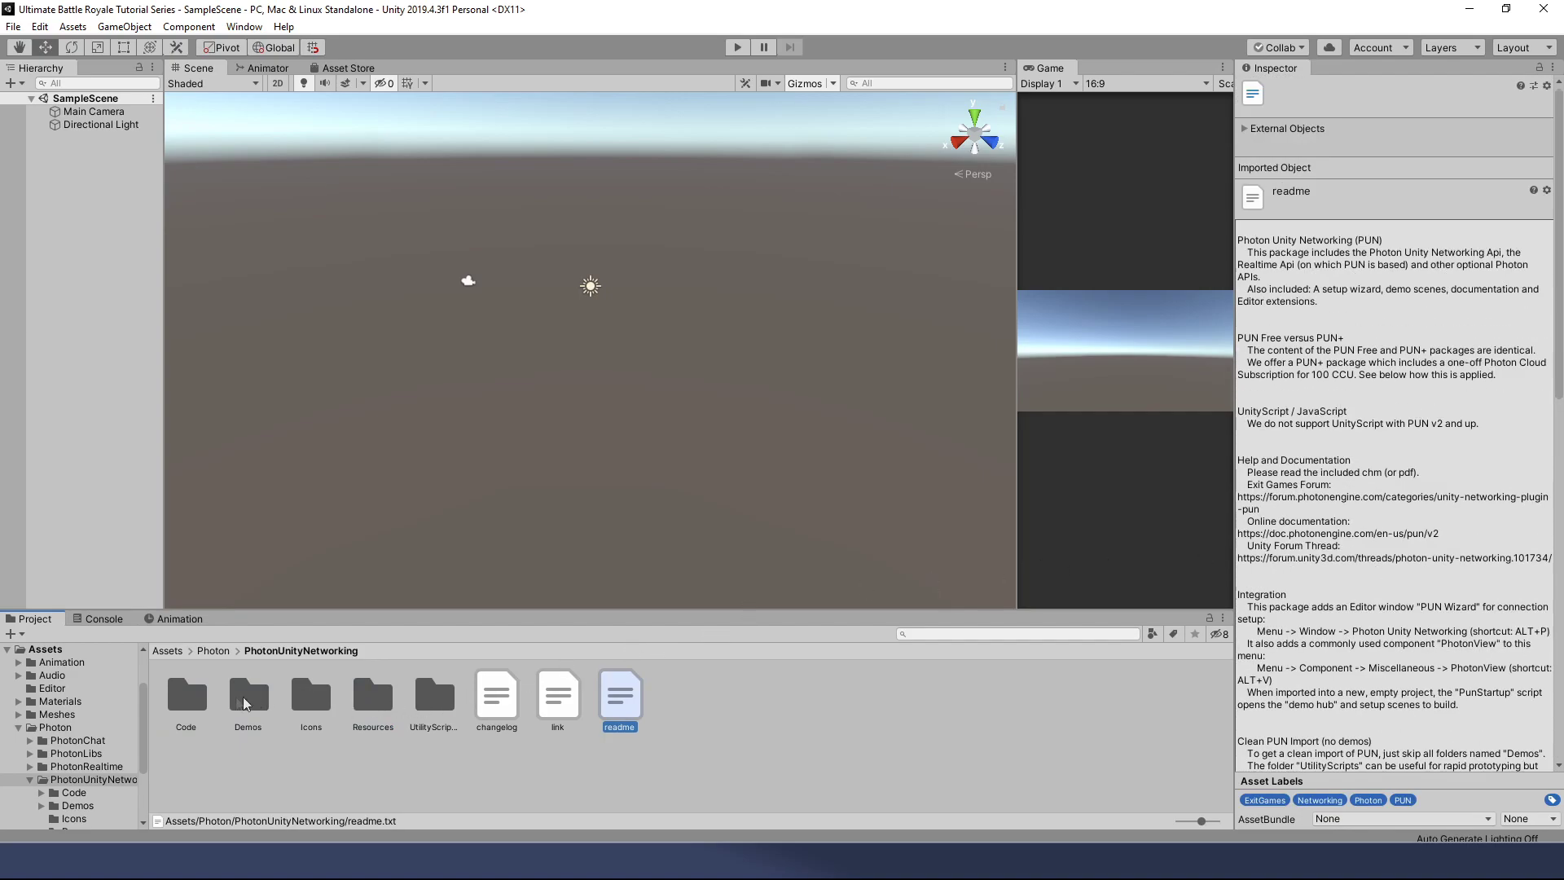
# Check the Code scripts folder, then return to the Photon folder with nothing selected.
pyautogui.doubleClick(189, 699)
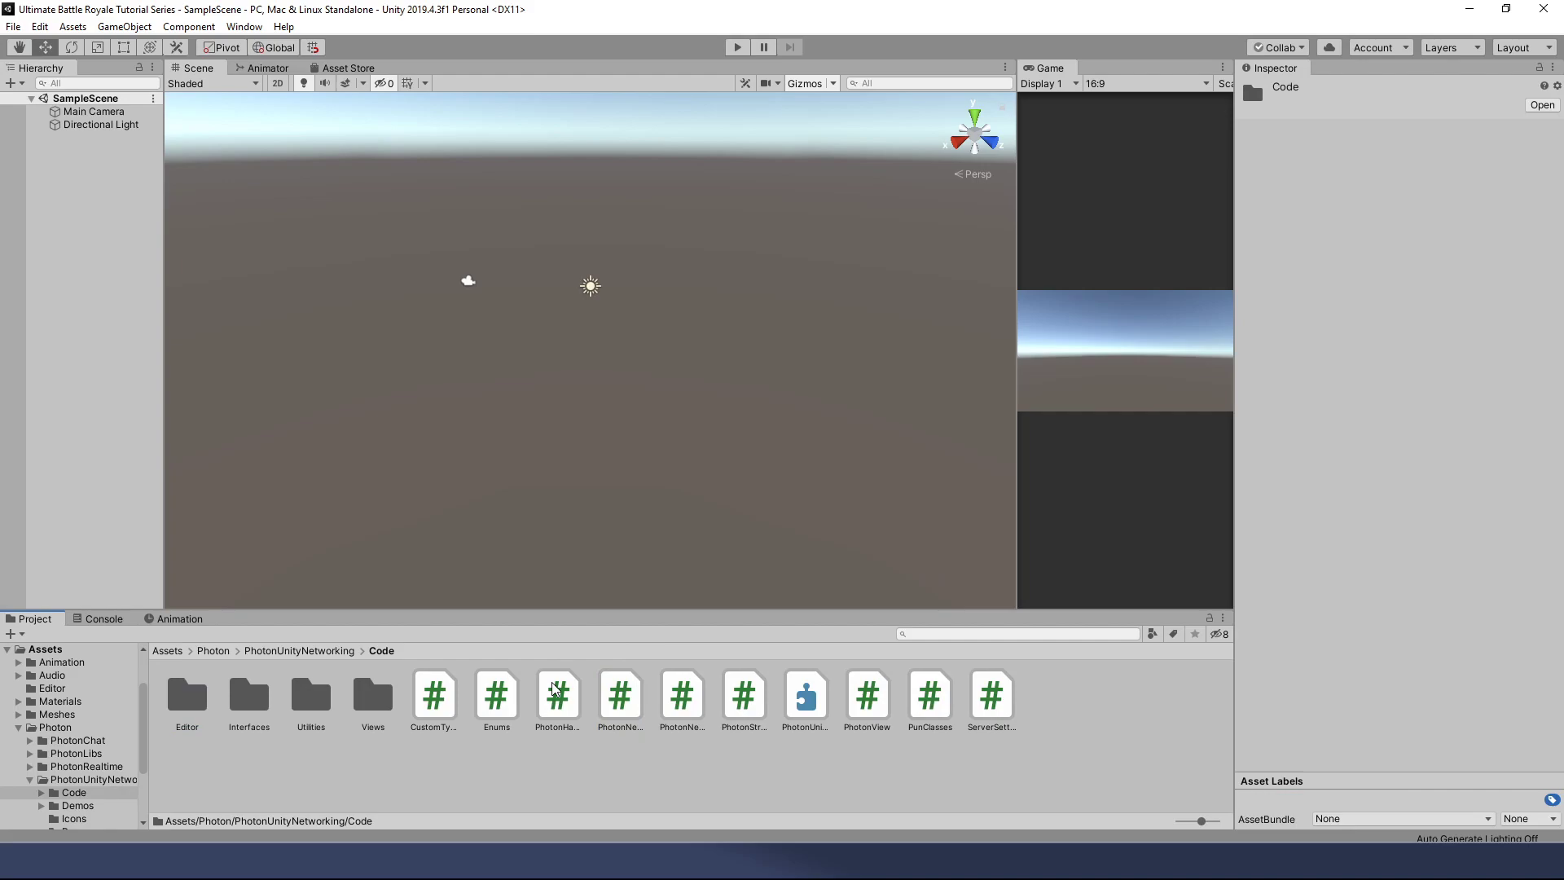
pyautogui.click(271, 651)
pyautogui.click(213, 651)
pyautogui.click(619, 702)
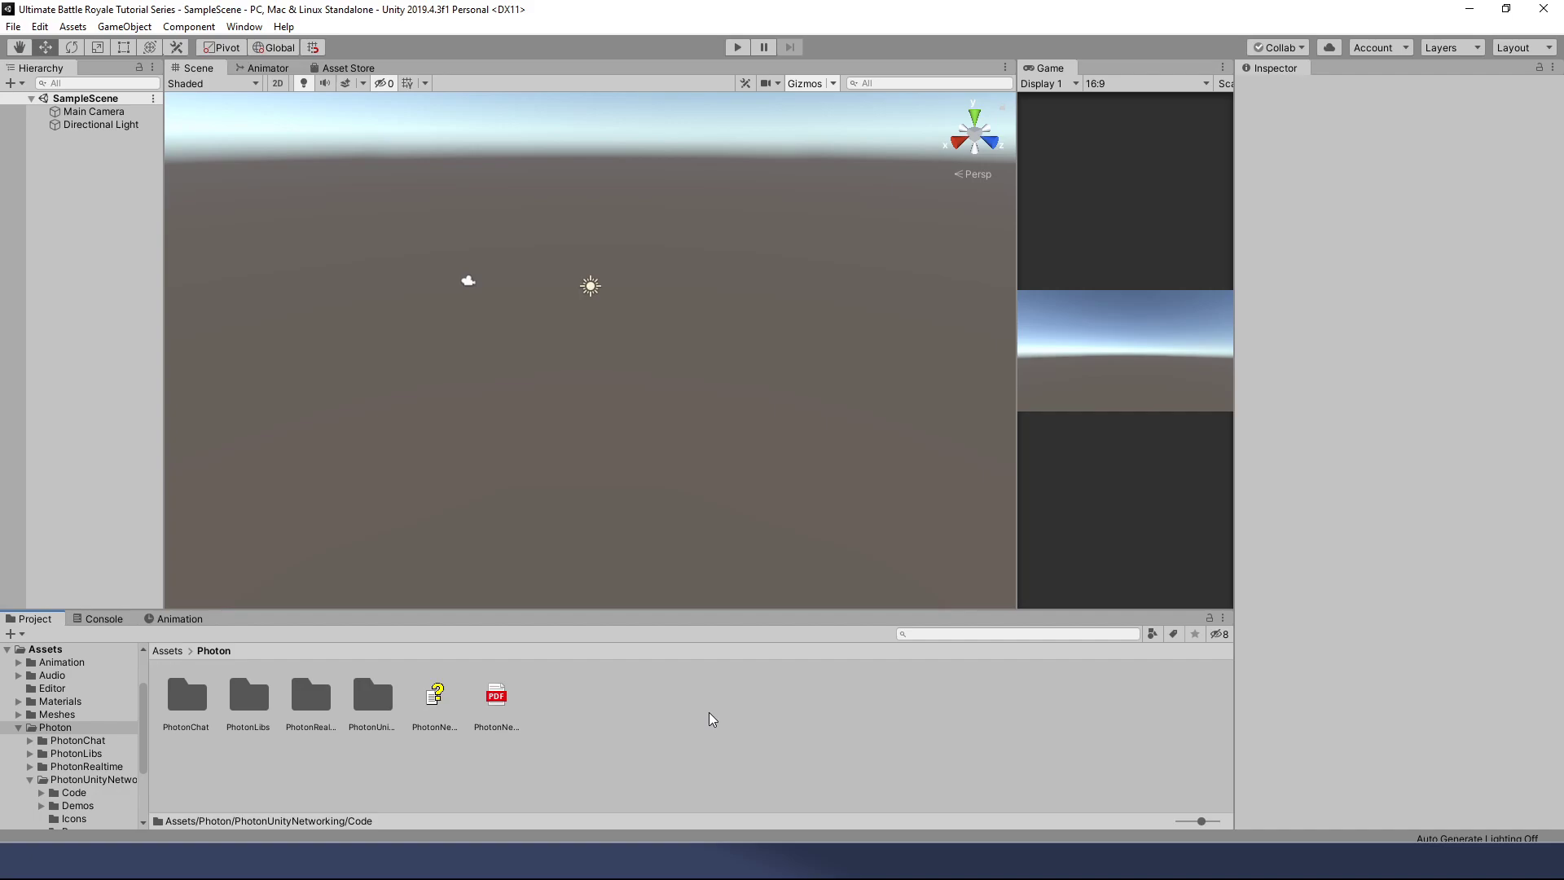
# Jump from the Photon folder back to the root Assets folder via the breadcrumb.
pyautogui.click(169, 651)
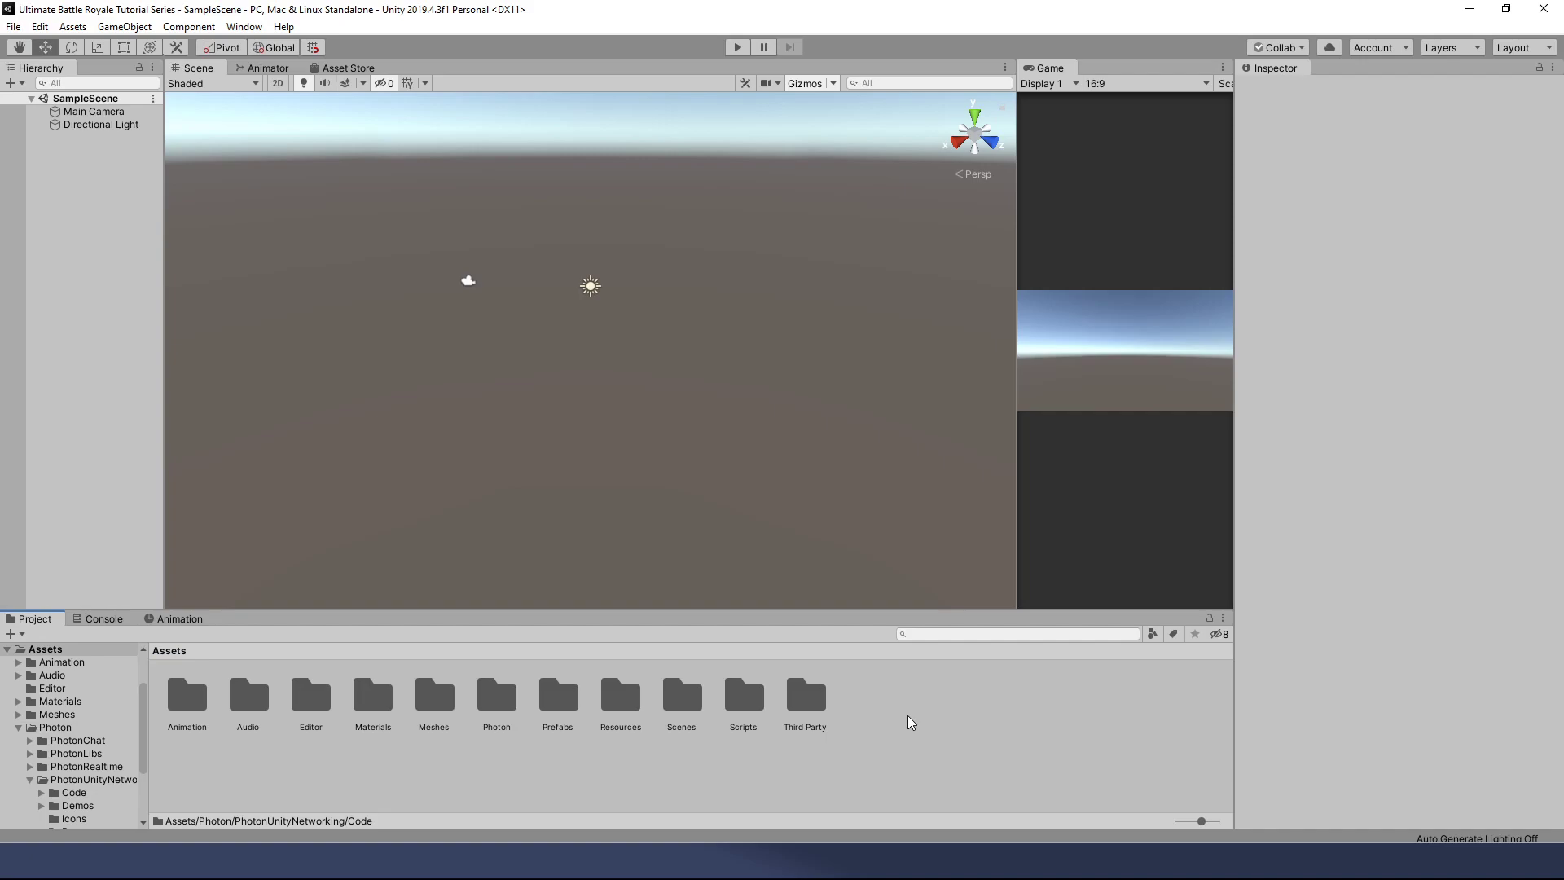